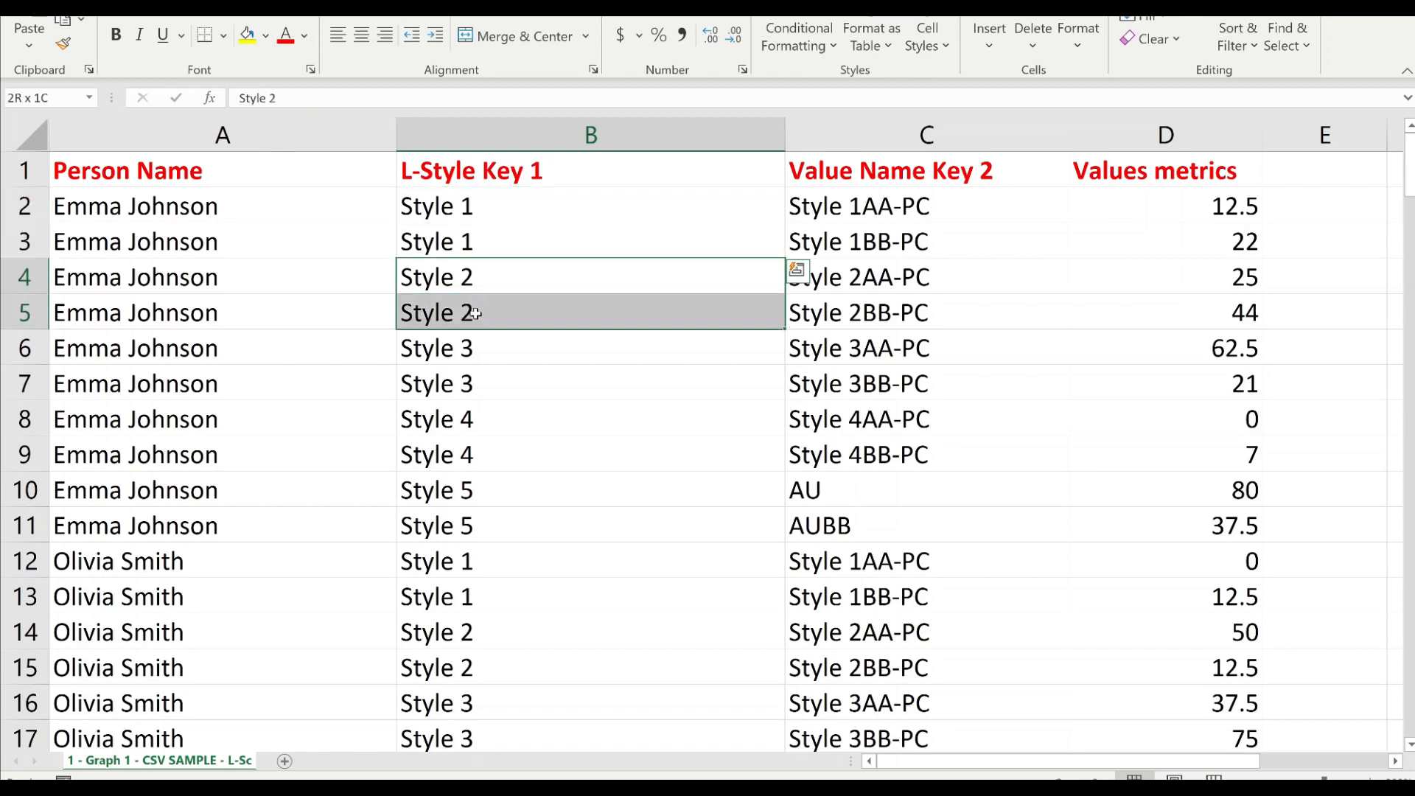
# Examine how the paired L-Style Key 1 entries in the worksheet match the Value Name Key 2 entries and their metric values
pyautogui.moveTo(488, 490); pyautogui.dragTo(477, 524)
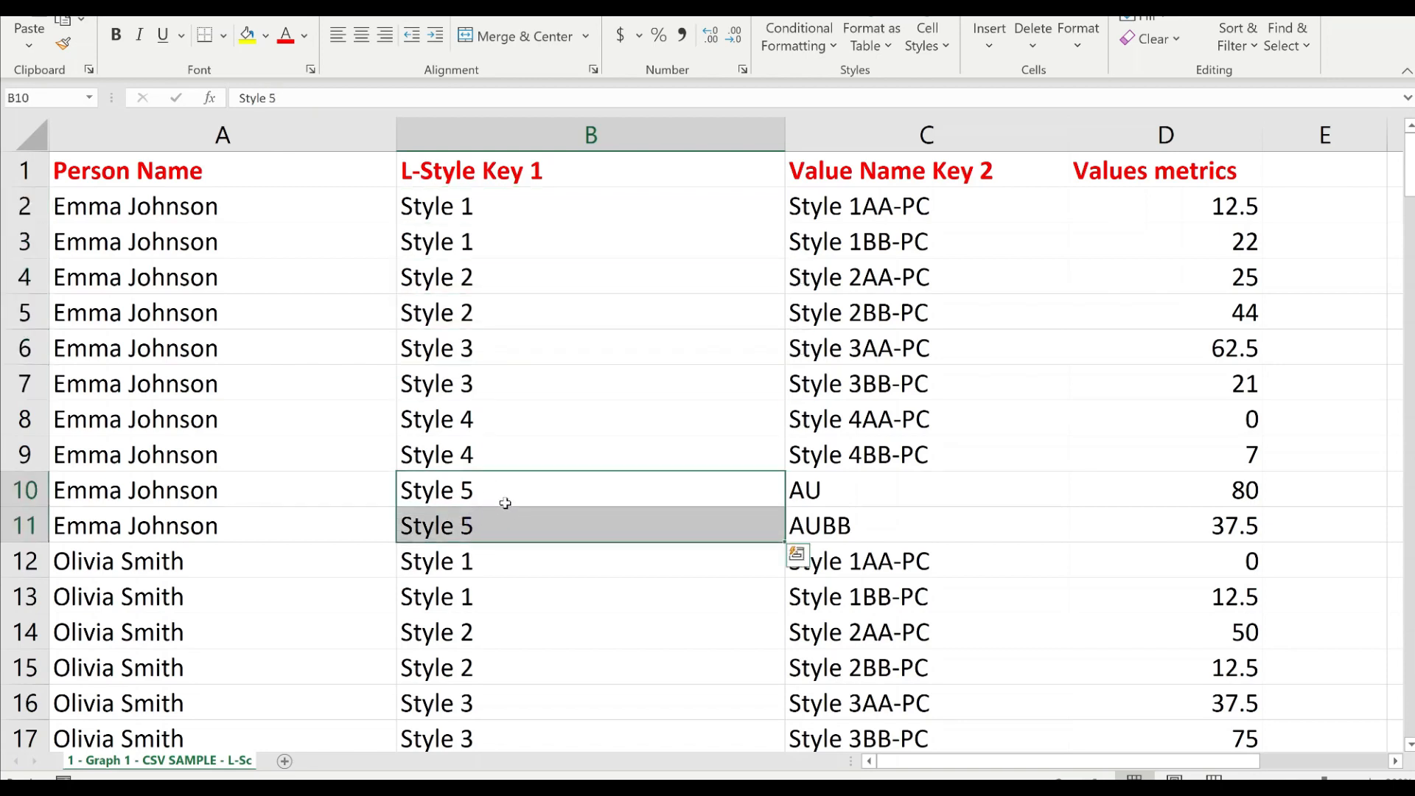
pyautogui.moveTo(457, 207); pyautogui.dragTo(458, 233)
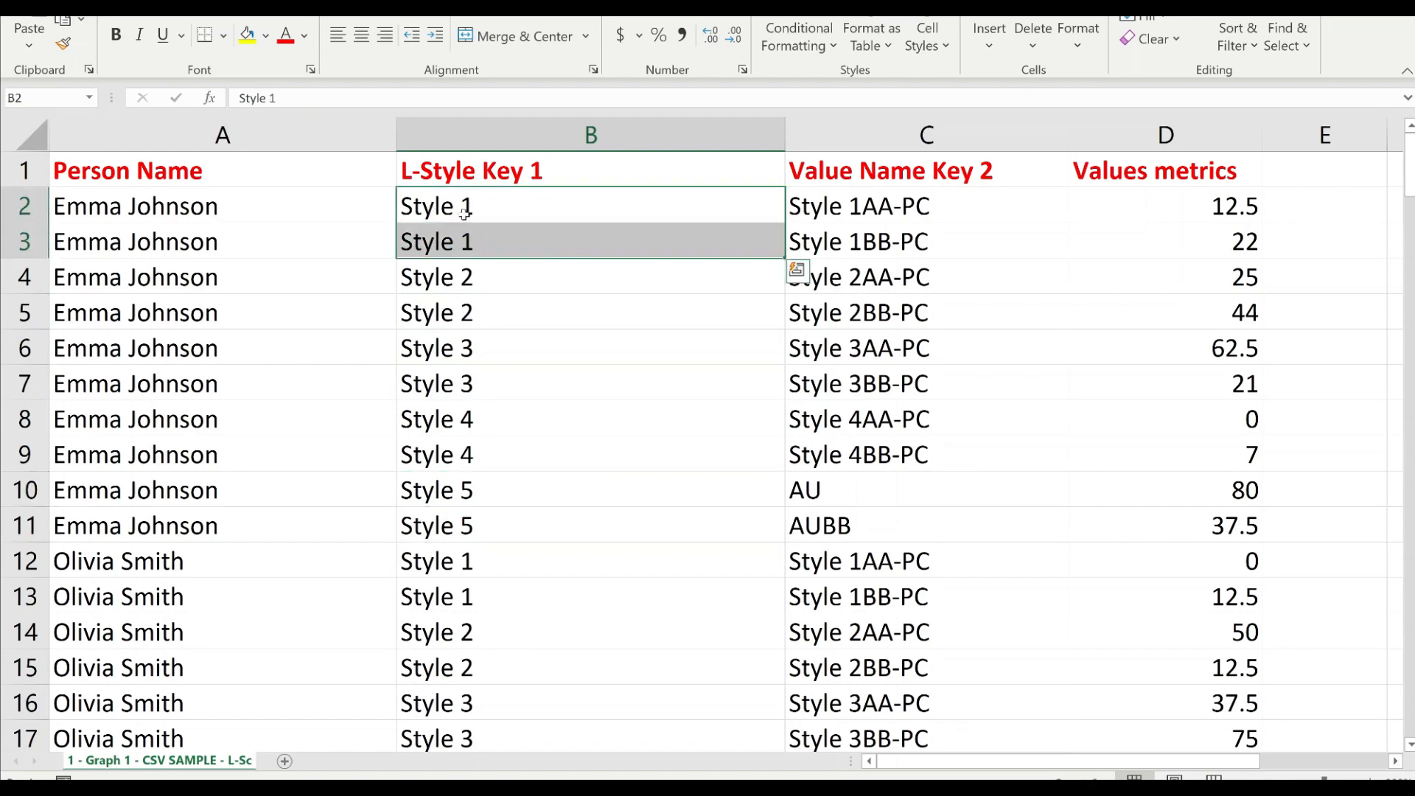
pyautogui.moveTo(849, 210); pyautogui.dragTo(880, 239)
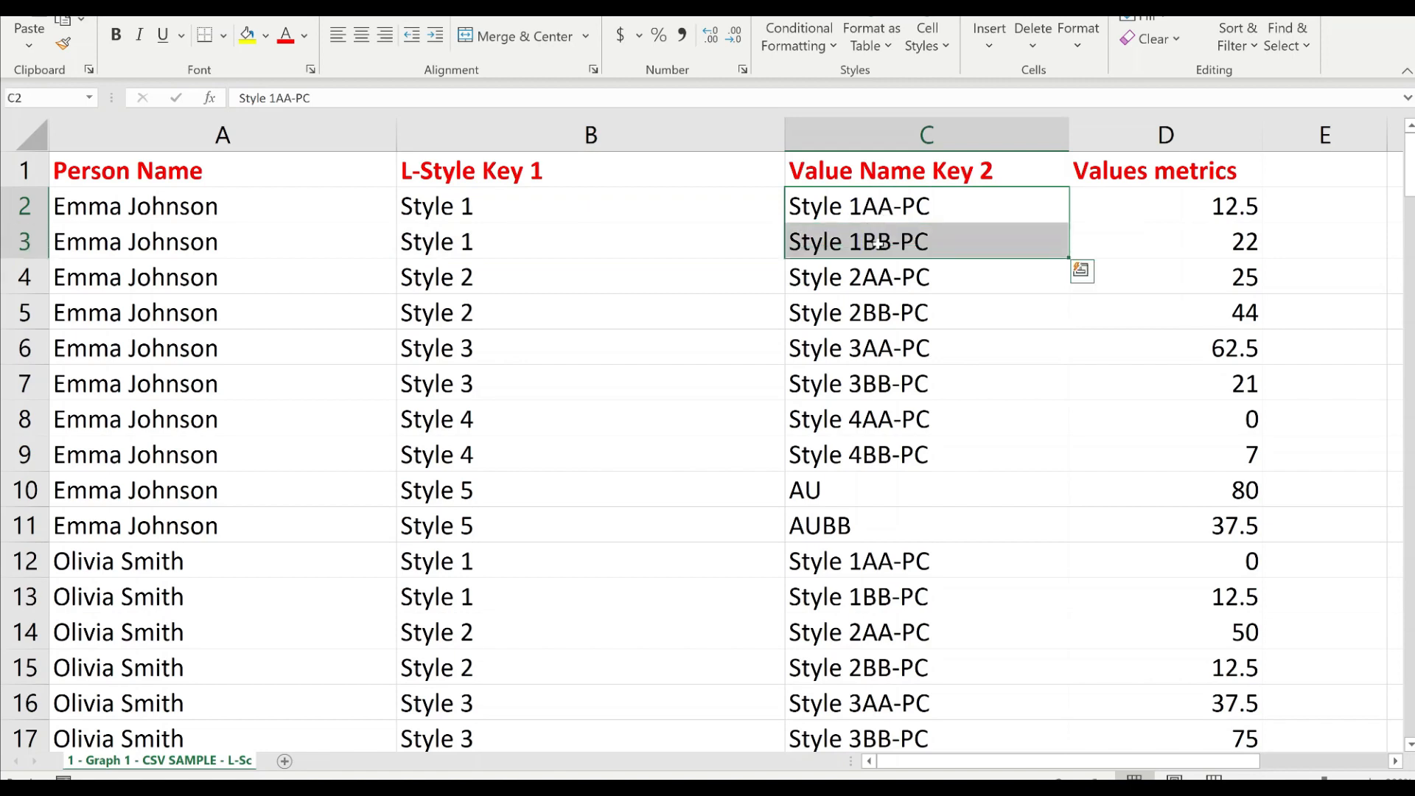
pyautogui.press('Right')
pyautogui.press('Right')
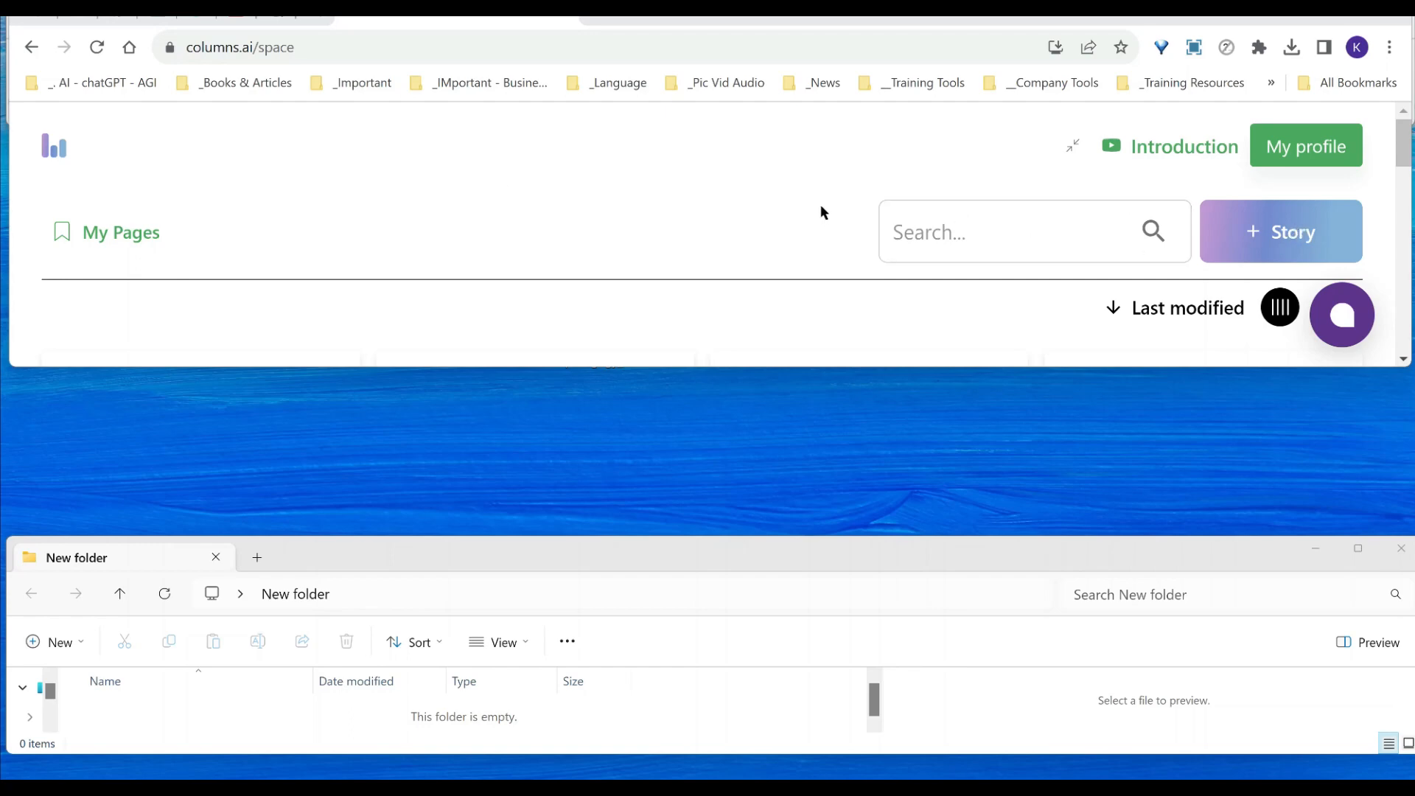
# In Columns, start a new story from scratch and choose to connect new data
pyautogui.click(1261, 231)
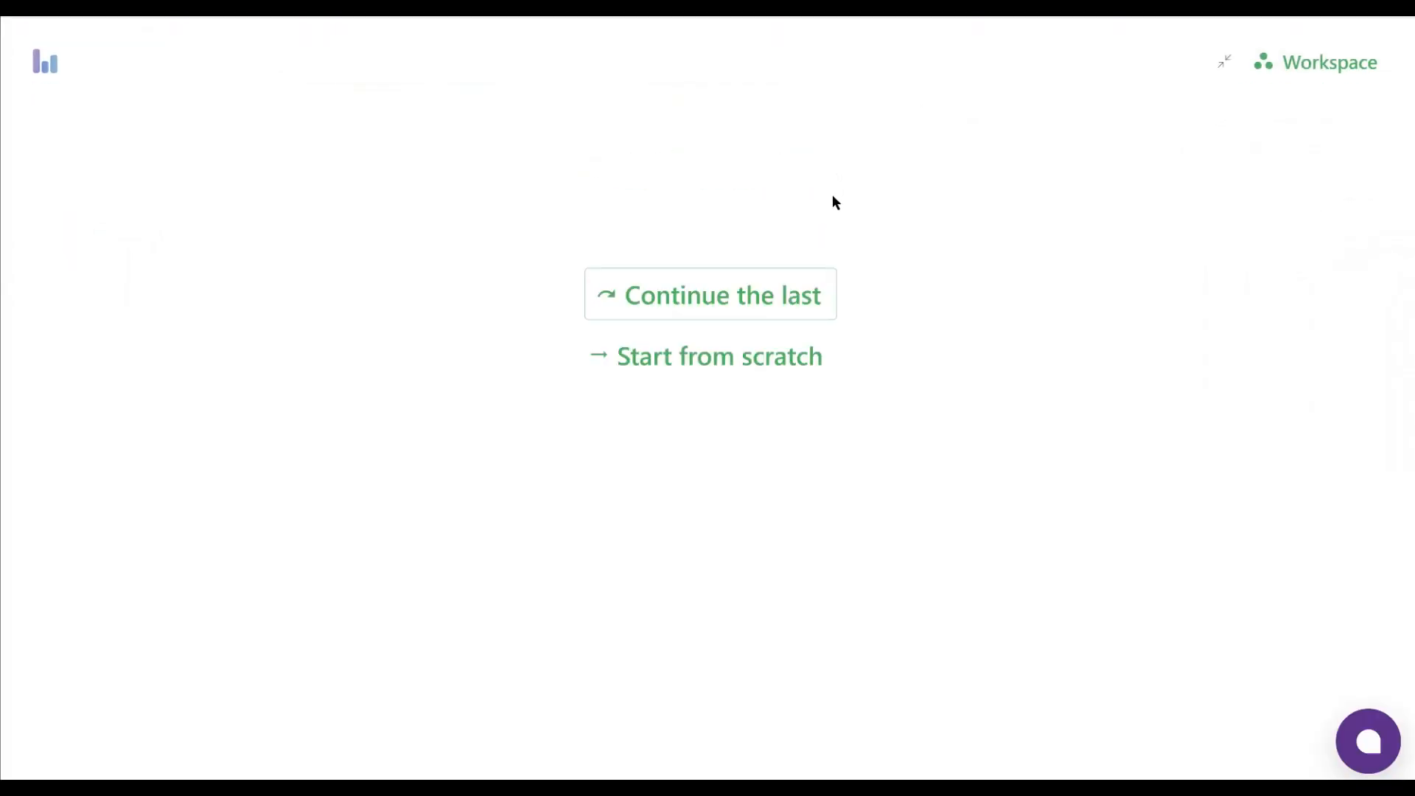
pyautogui.click(666, 362)
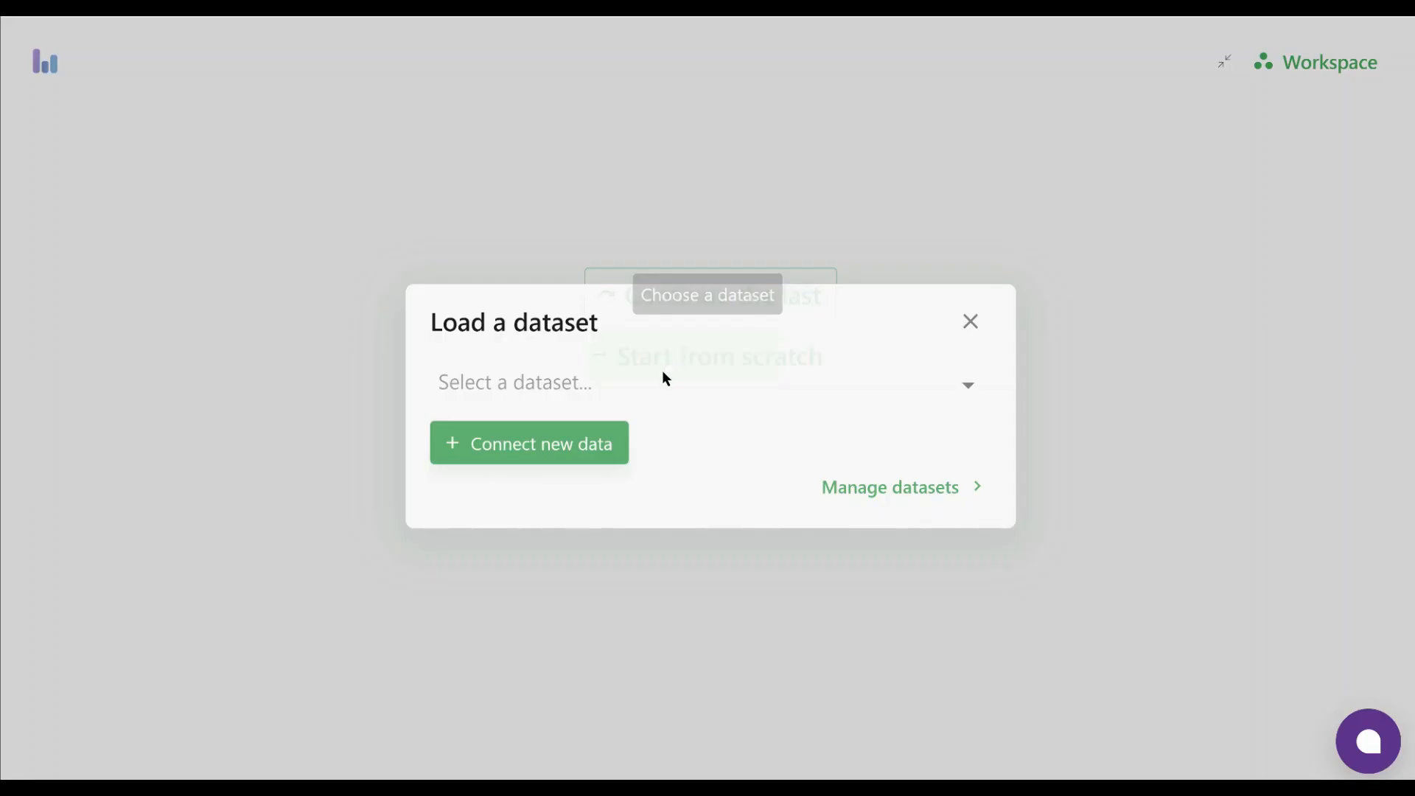
pyautogui.click(515, 442)
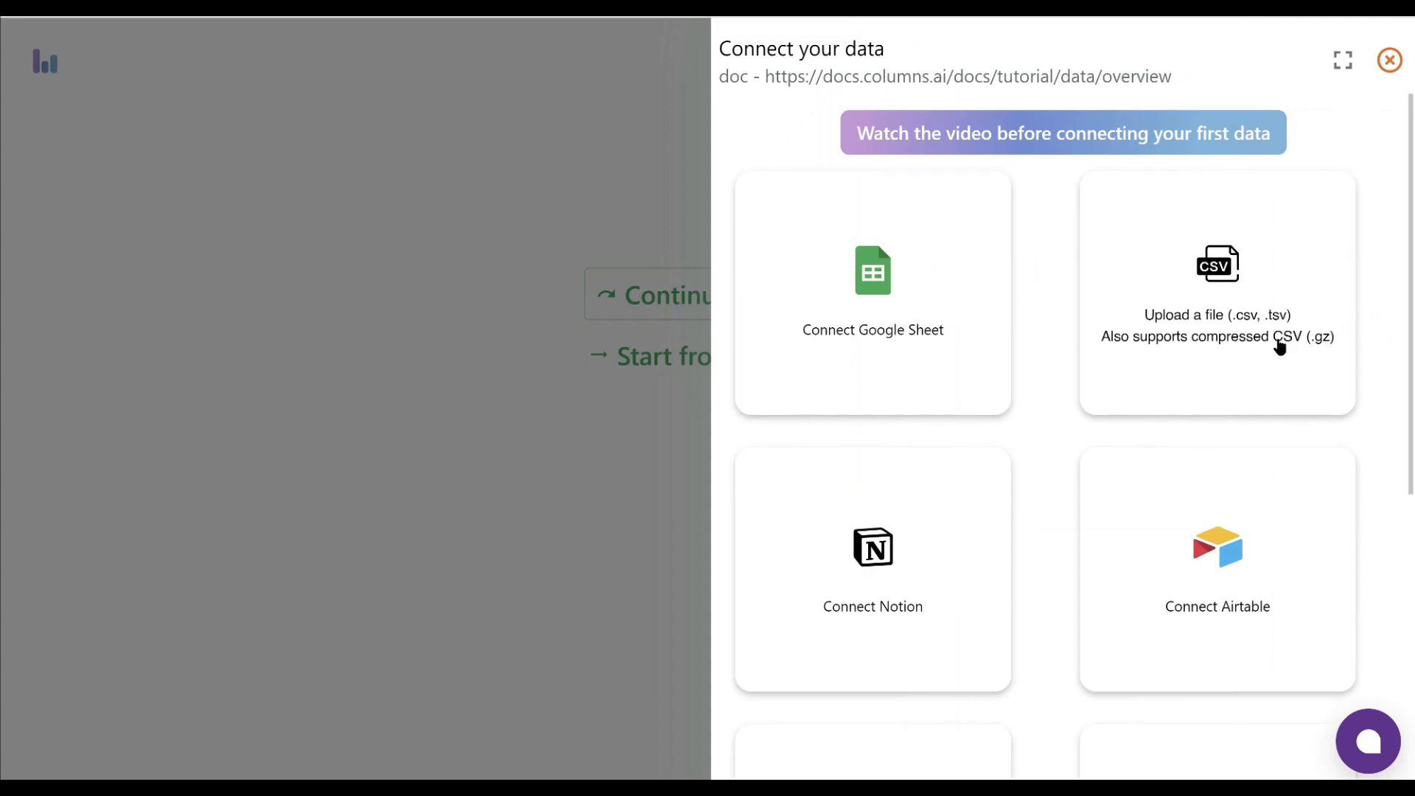
# Upload the file "1 - Graph 1 - CSV SAMPLE - L-Score__4.csv" and save it as a dataset
pyautogui.click(1229, 318)
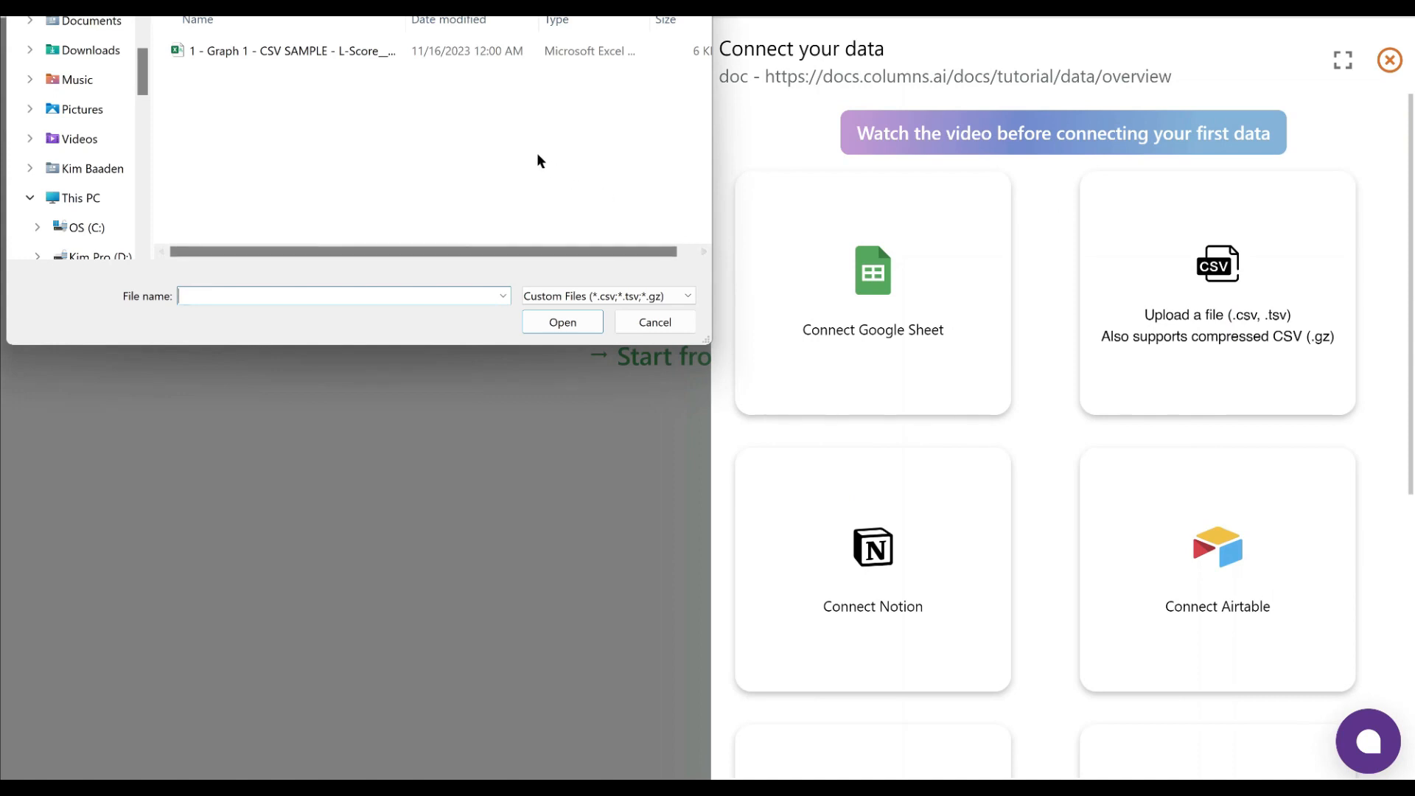
pyautogui.click(224, 50)
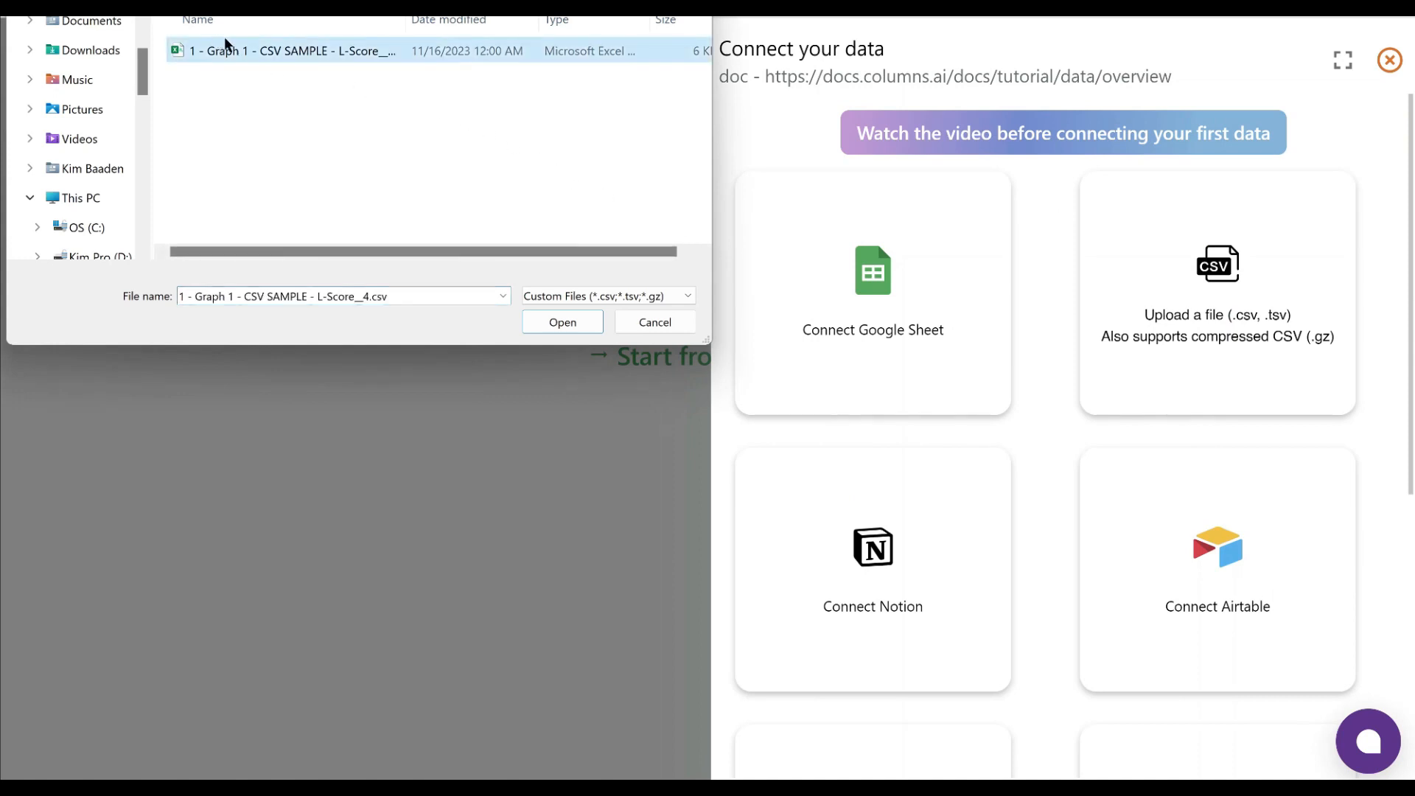
pyautogui.click(560, 322)
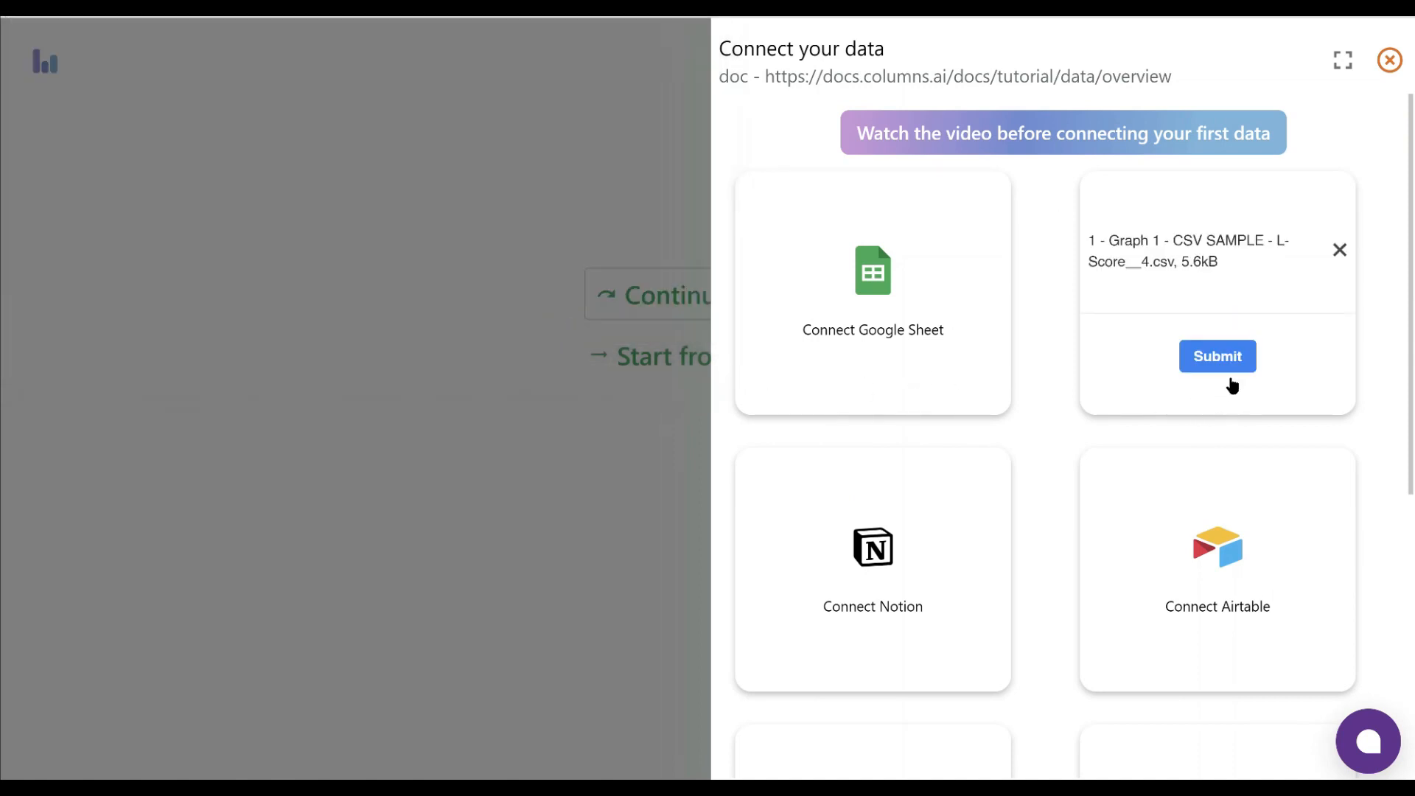
pyautogui.click(1226, 362)
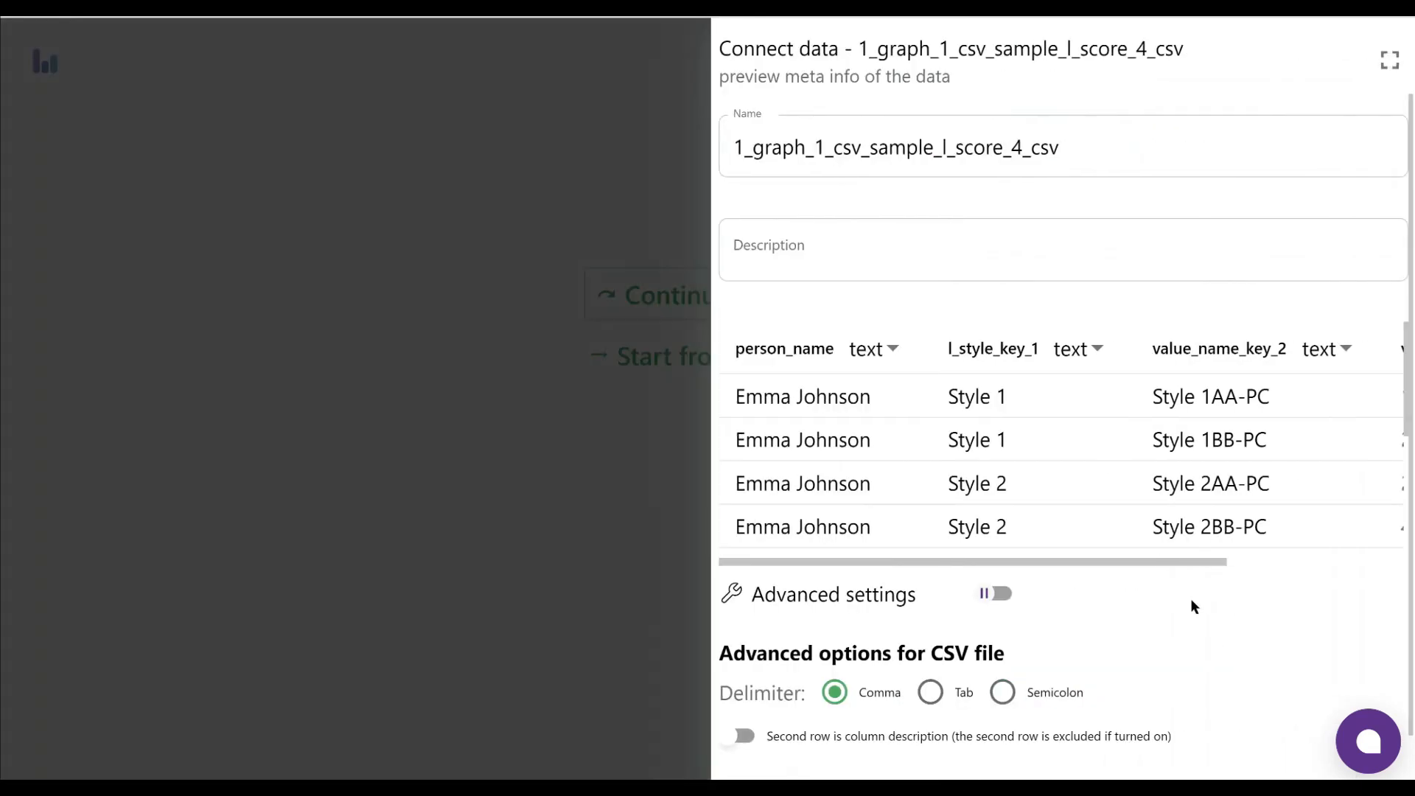
pyautogui.scroll(-1, 1152, 585)
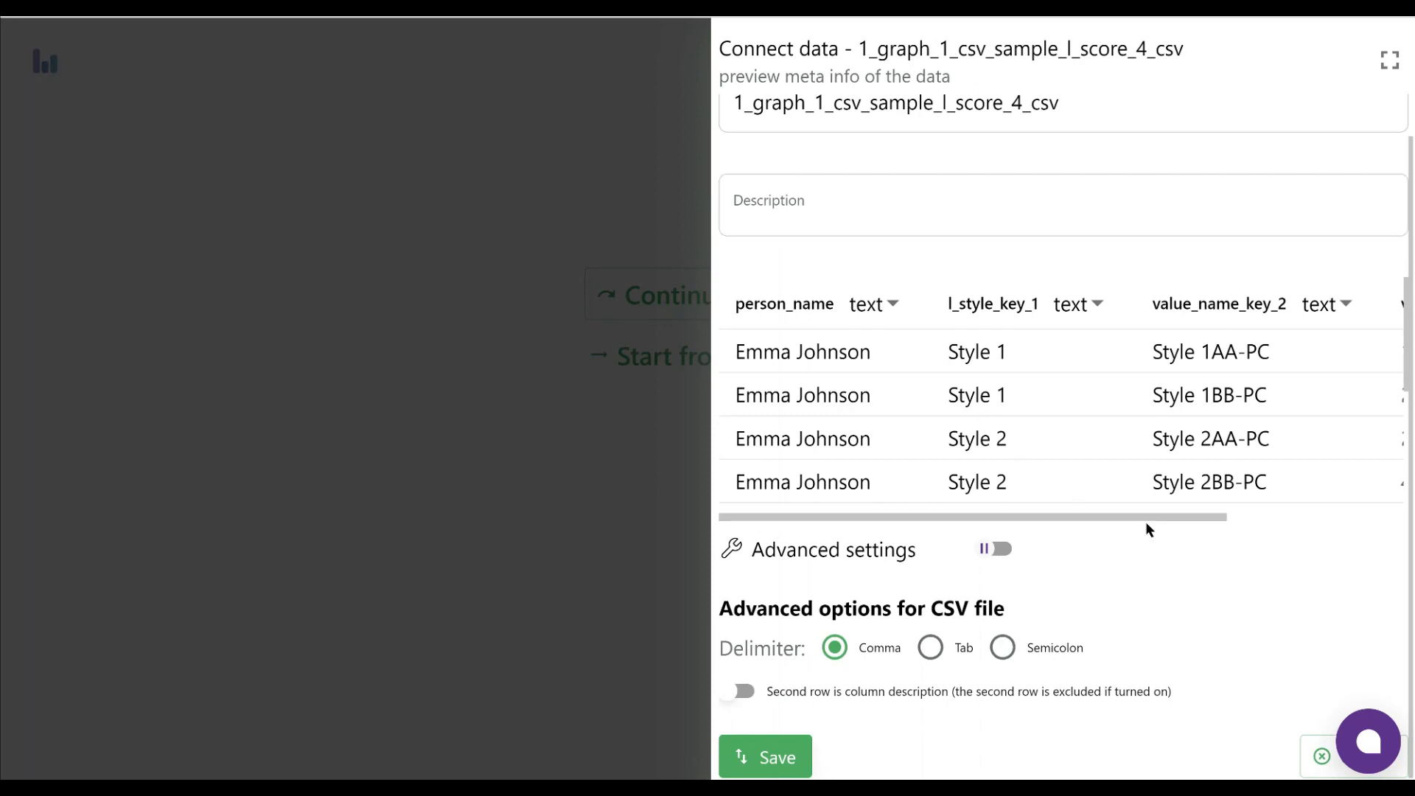
pyautogui.click(765, 756)
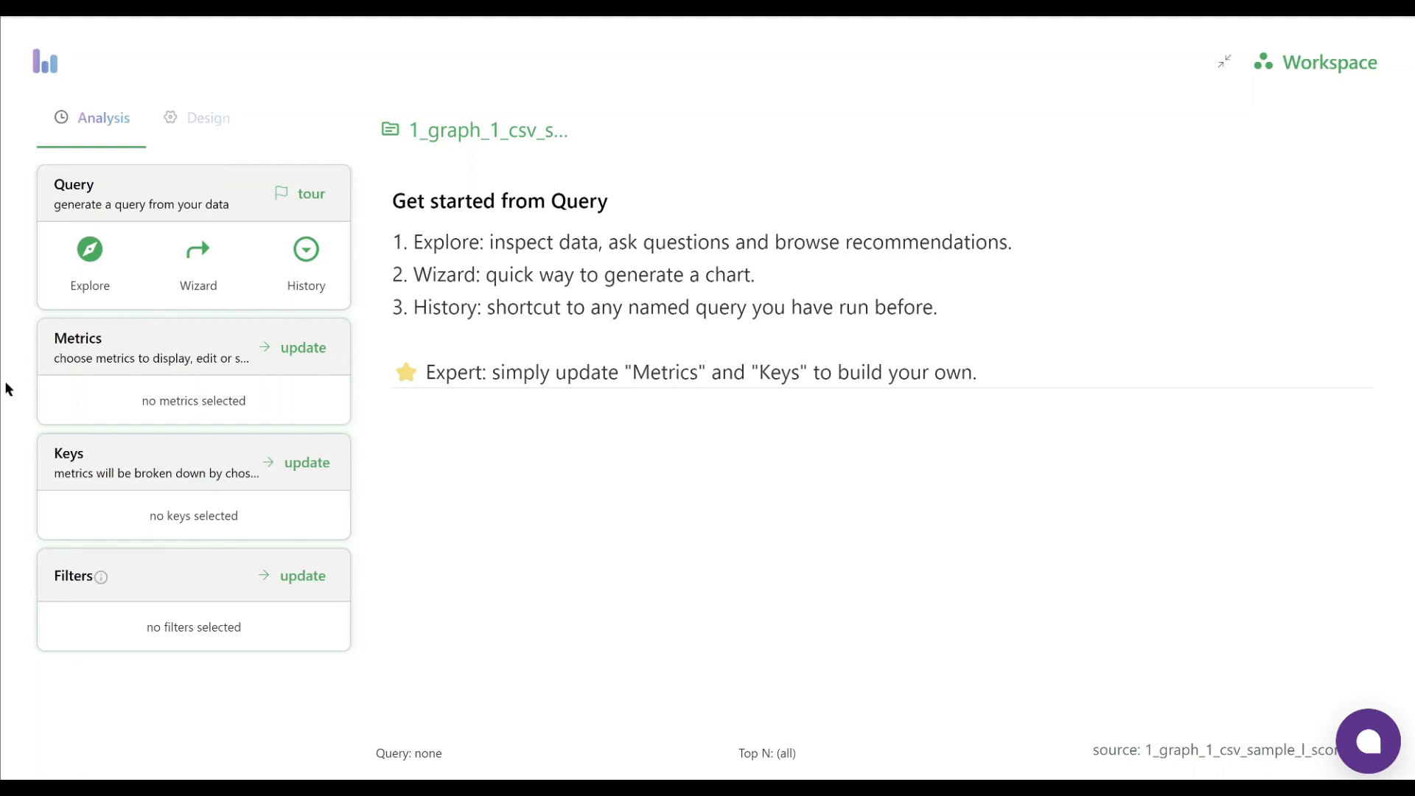
# Add Values metrics as the chart's metric
pyautogui.click(302, 351)
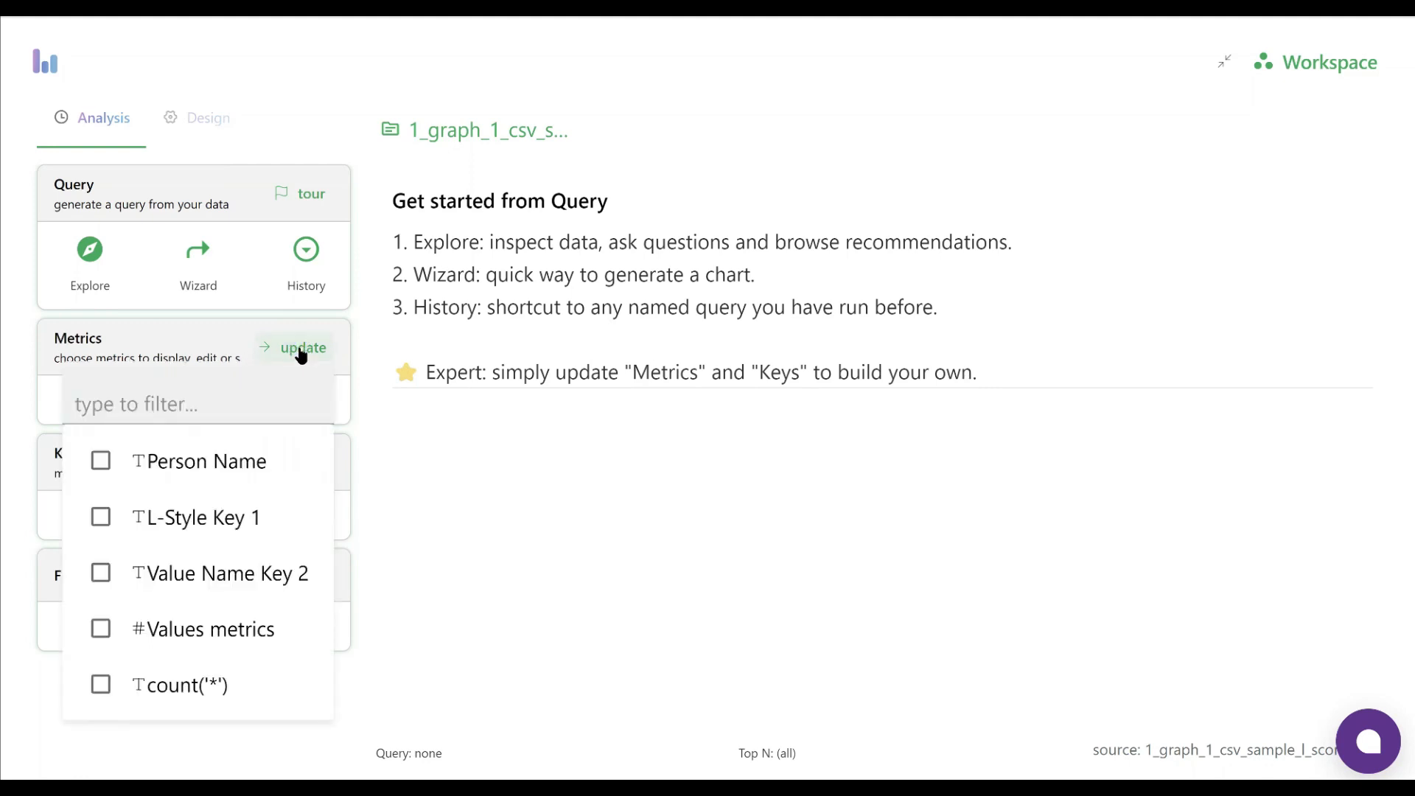
pyautogui.click(103, 630)
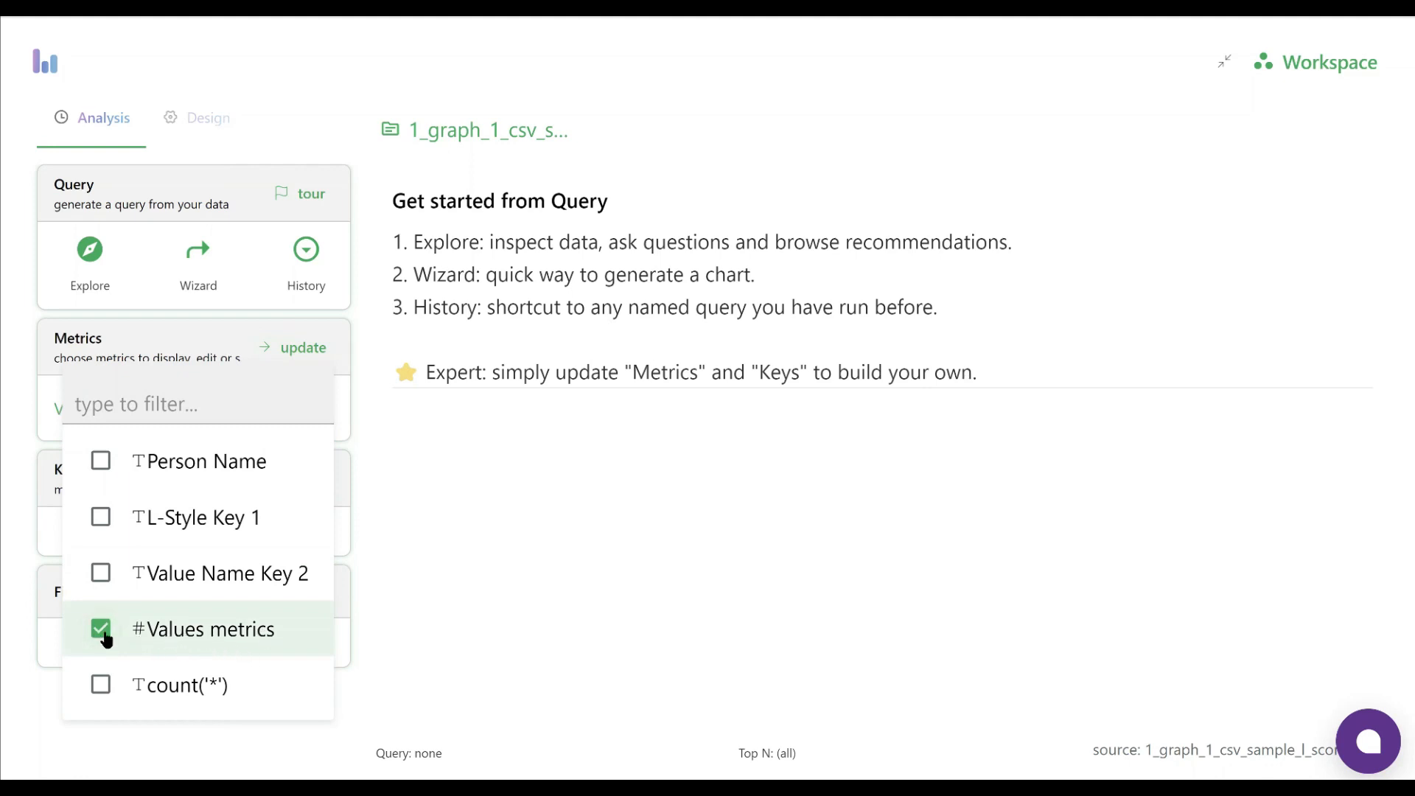
pyautogui.click(14, 539)
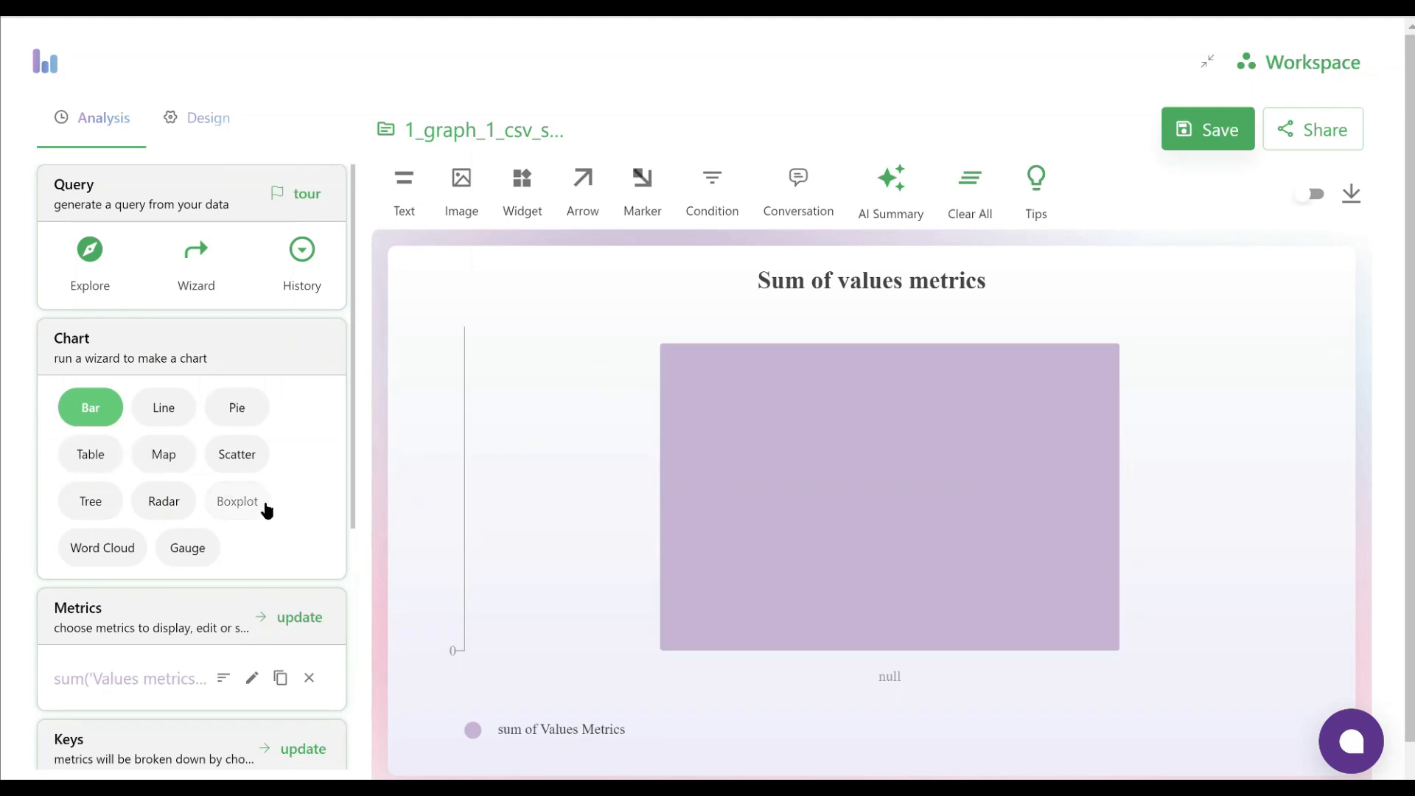
# Change the aggregation of the Values metrics metric to No Rollup
pyautogui.scroll(-1, 265, 504)
pyautogui.scroll(-1, 259, 496)
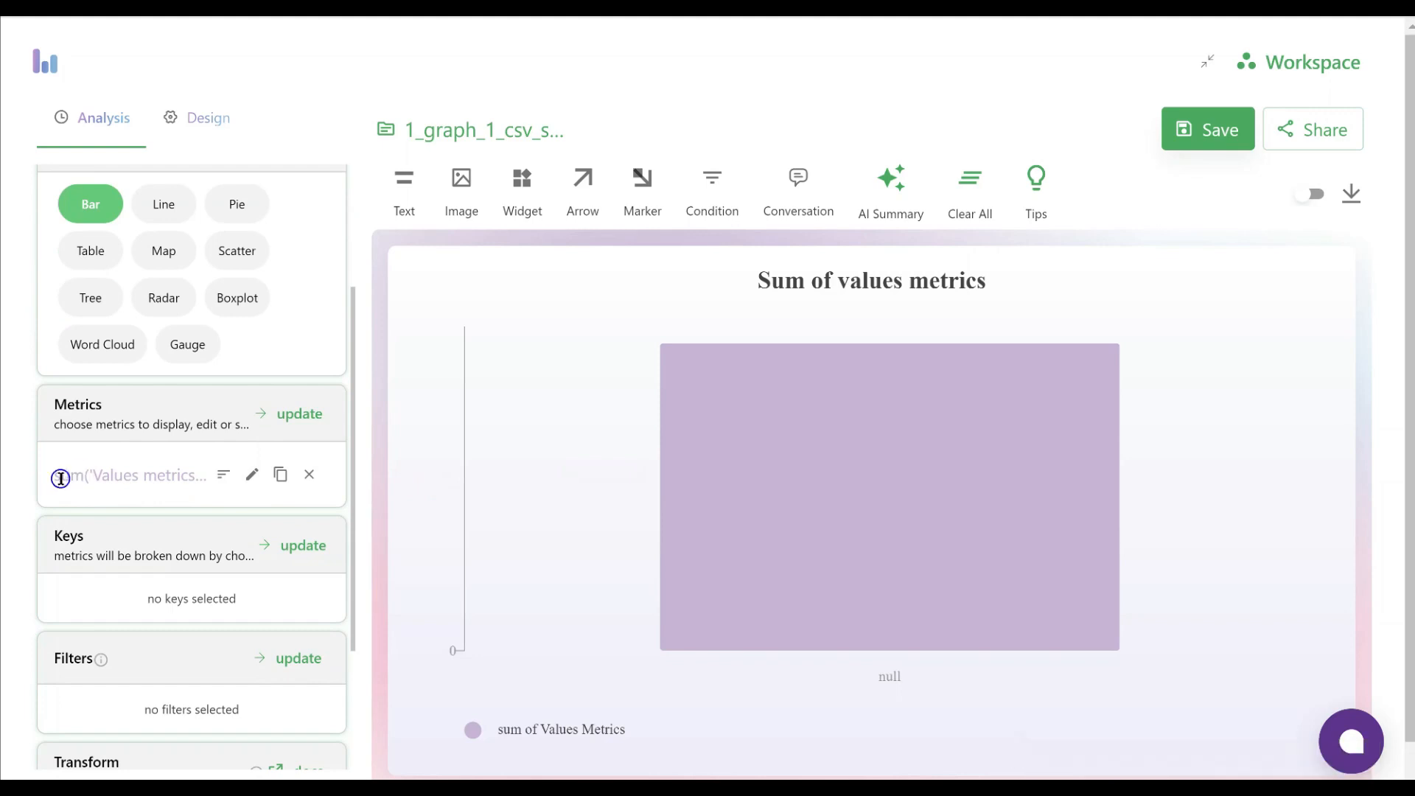
pyautogui.moveTo(55, 478); pyautogui.dragTo(85, 479)
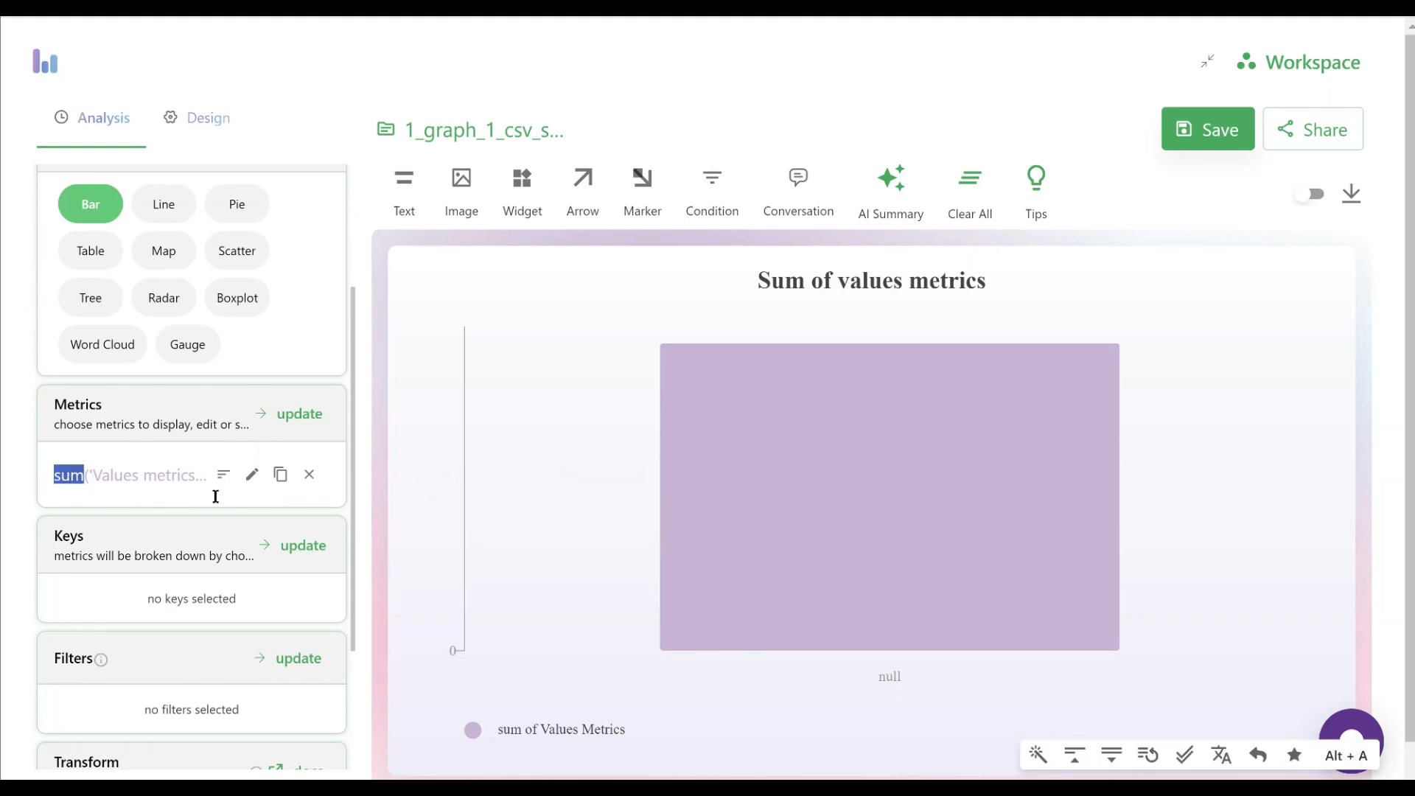
pyautogui.click(252, 477)
pyautogui.scroll(-3, 192, 578)
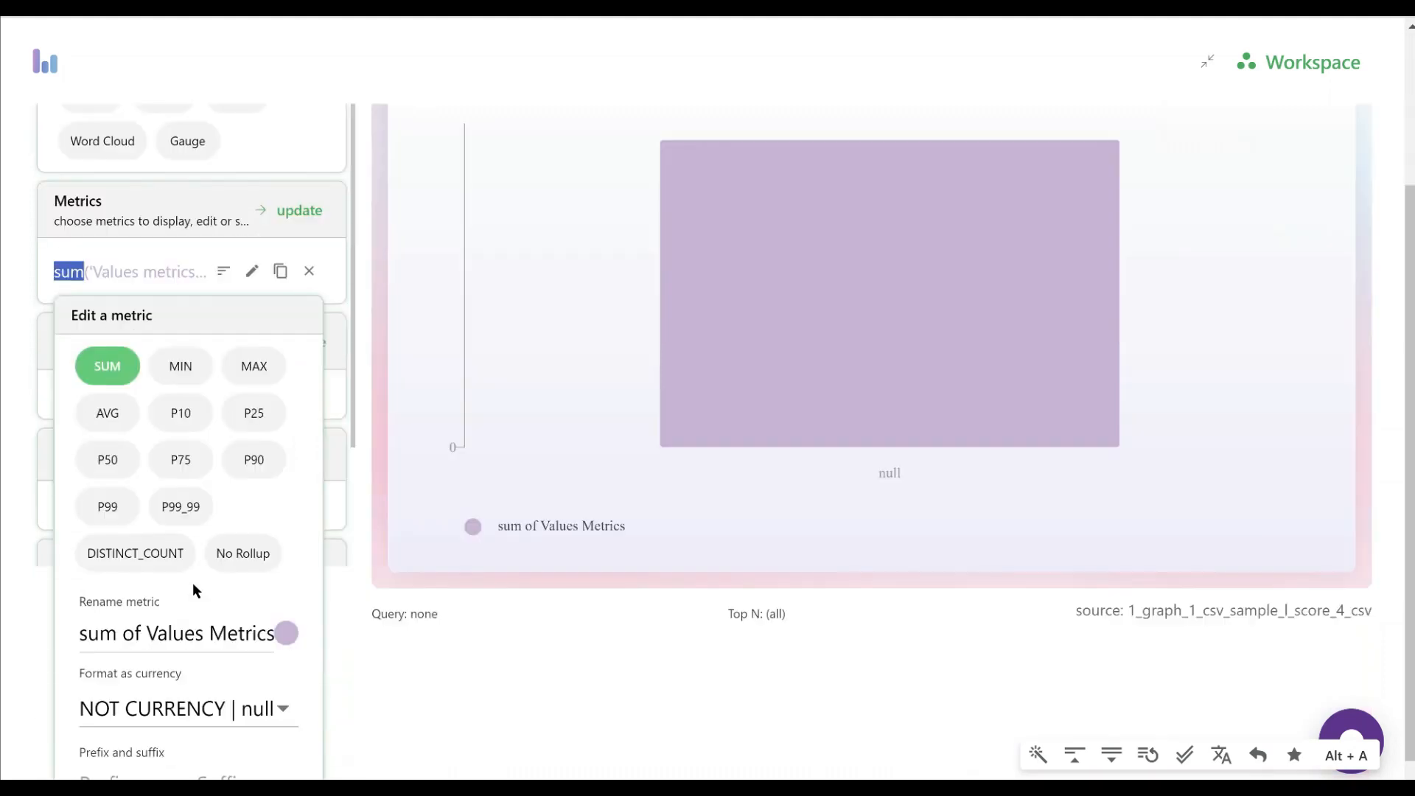
pyautogui.click(250, 553)
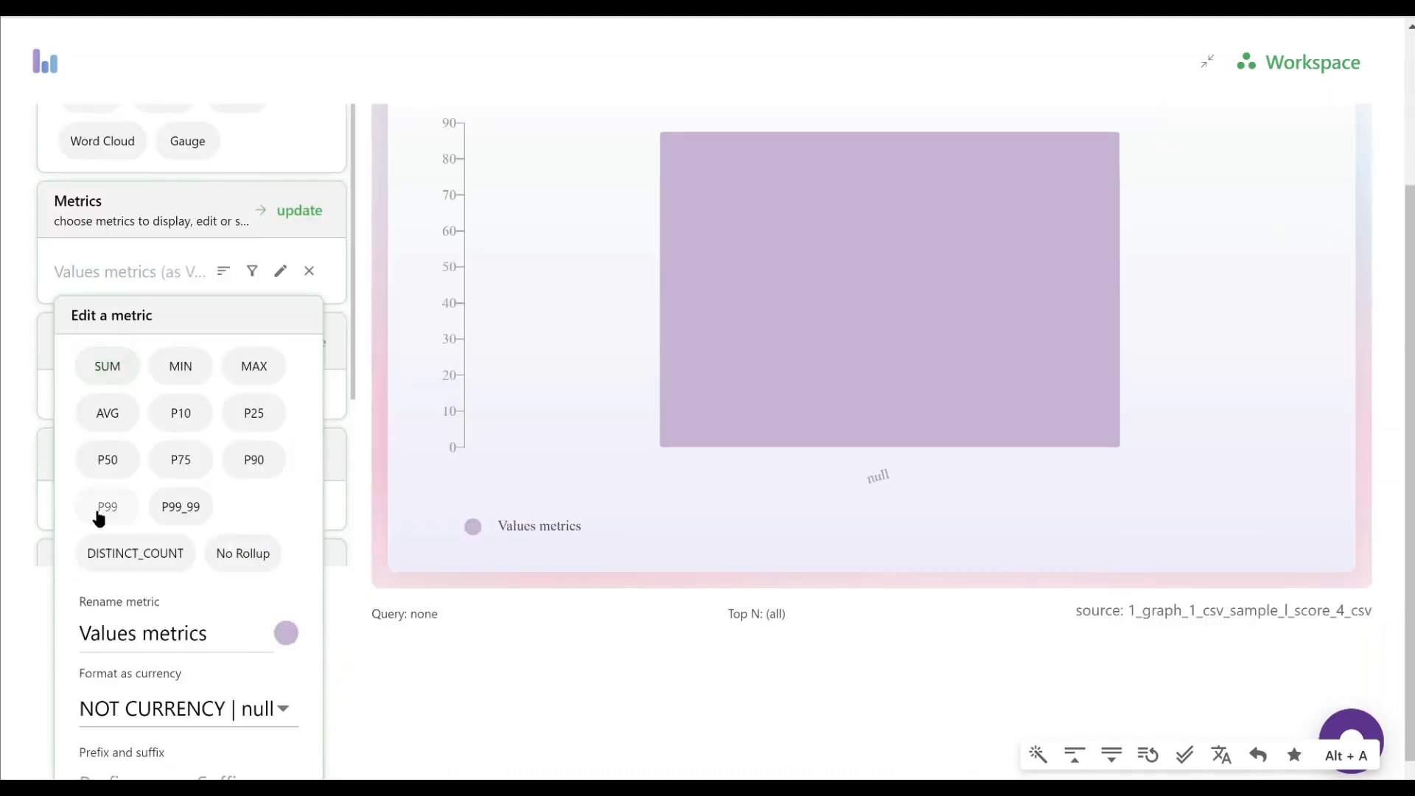
pyautogui.click(23, 495)
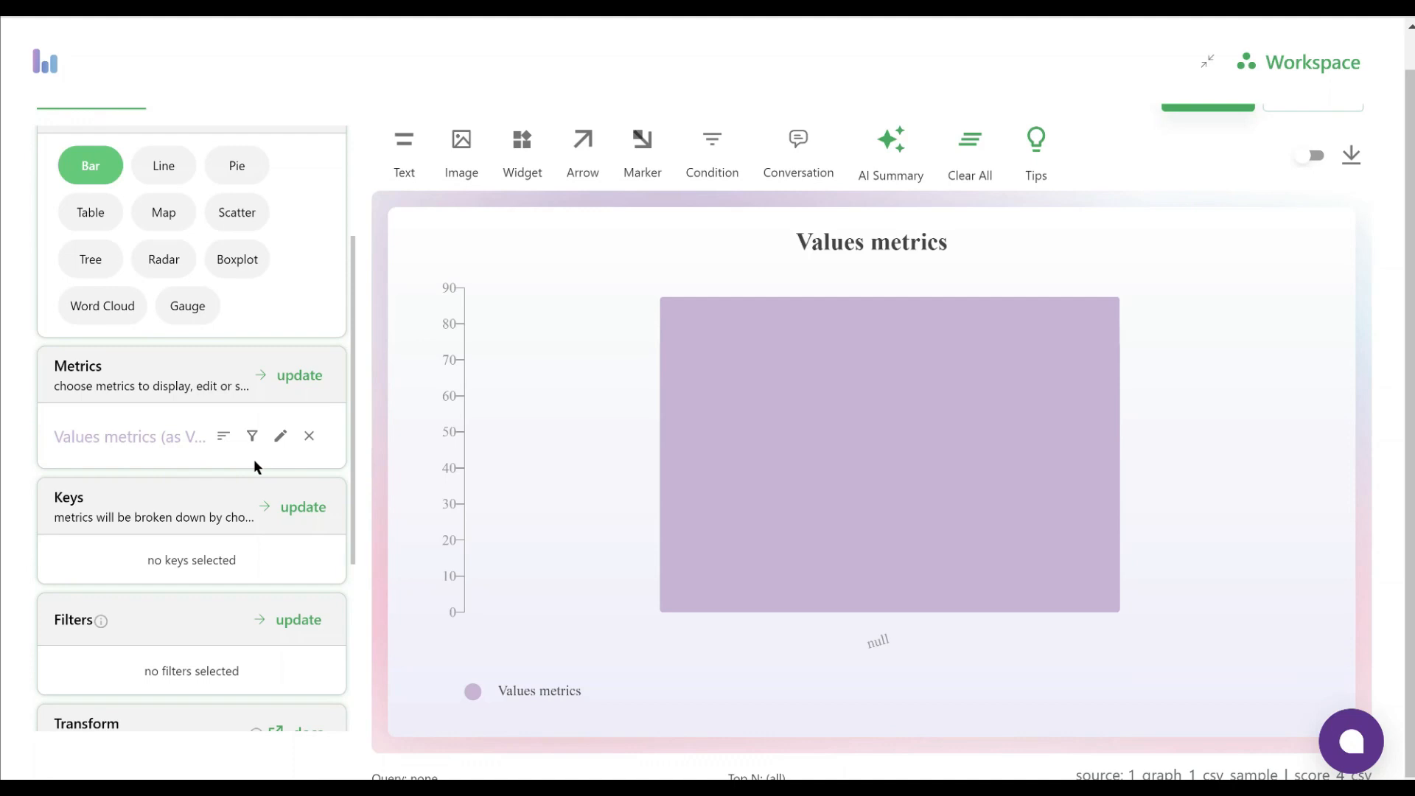
# Add L-Style Key 1 and Value Name Key 2 as the keys that break down the metric
pyautogui.scroll(-2, 214, 442)
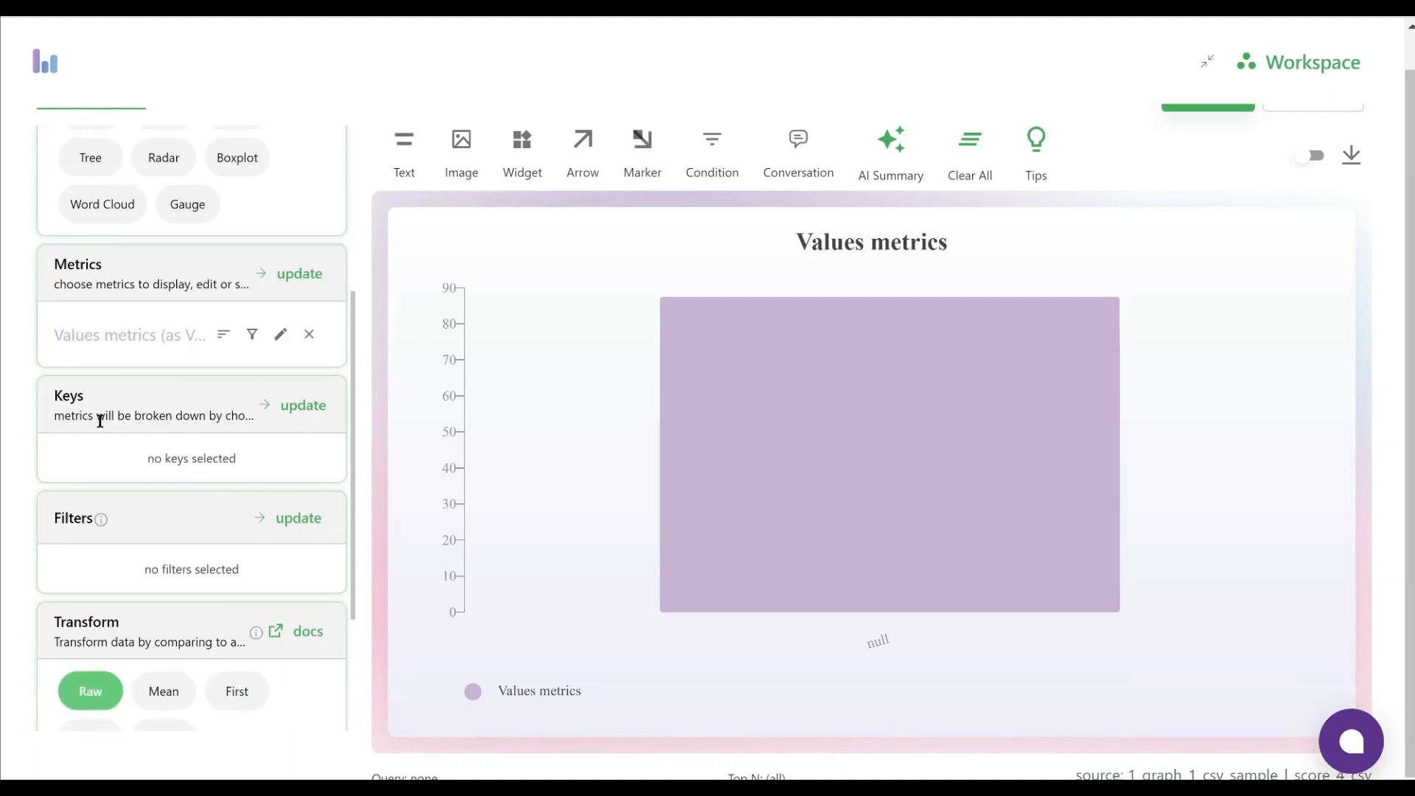
pyautogui.click(298, 410)
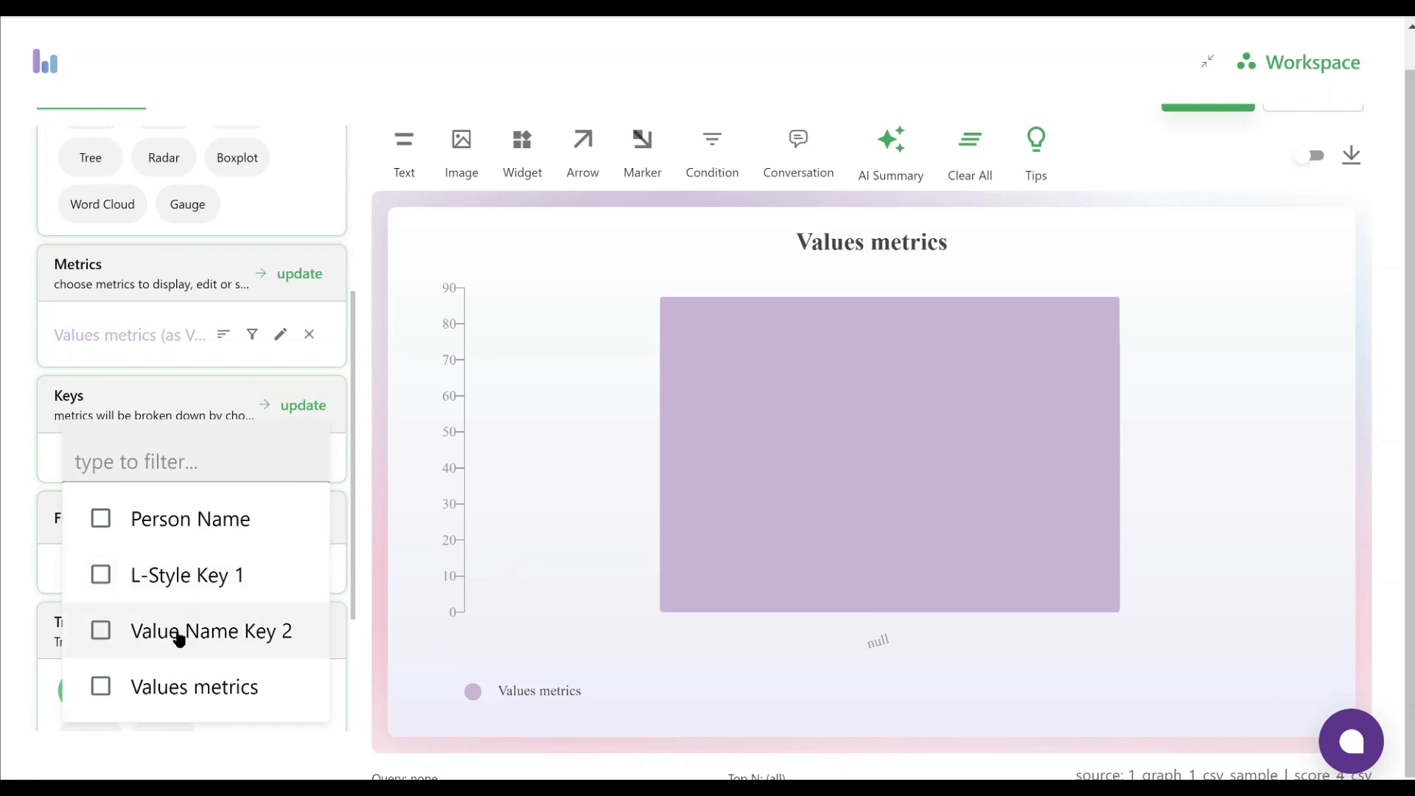
pyautogui.click(100, 577)
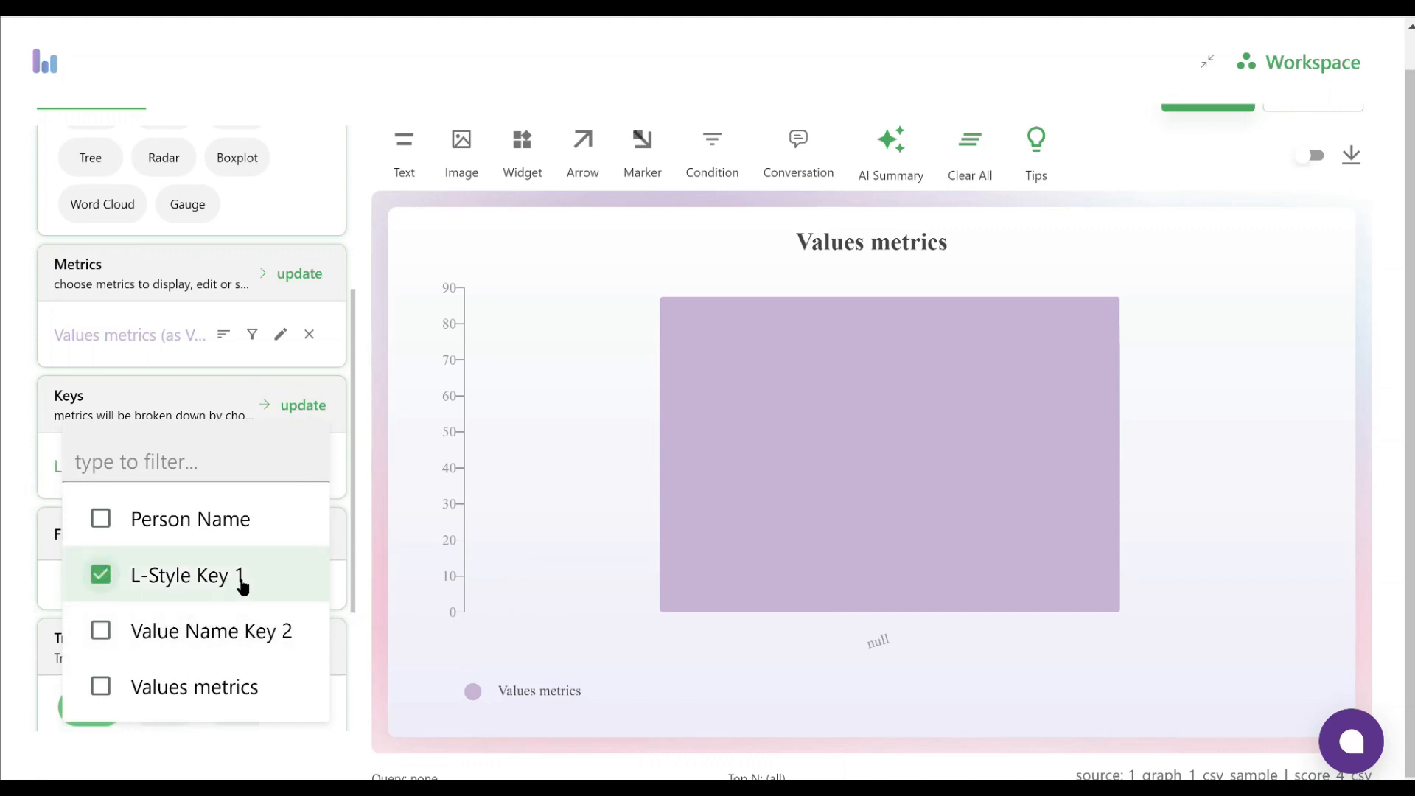
pyautogui.click(99, 632)
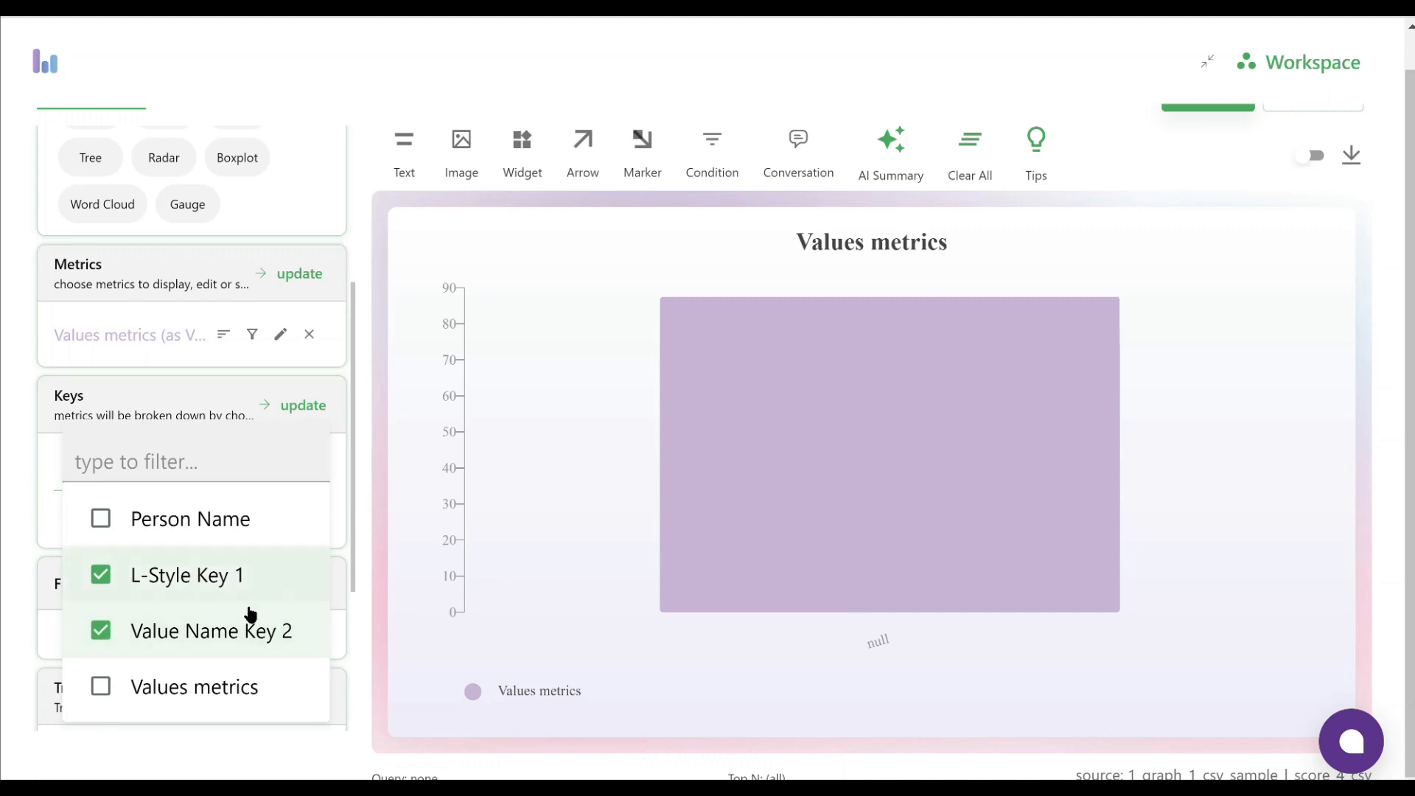
pyautogui.click(22, 553)
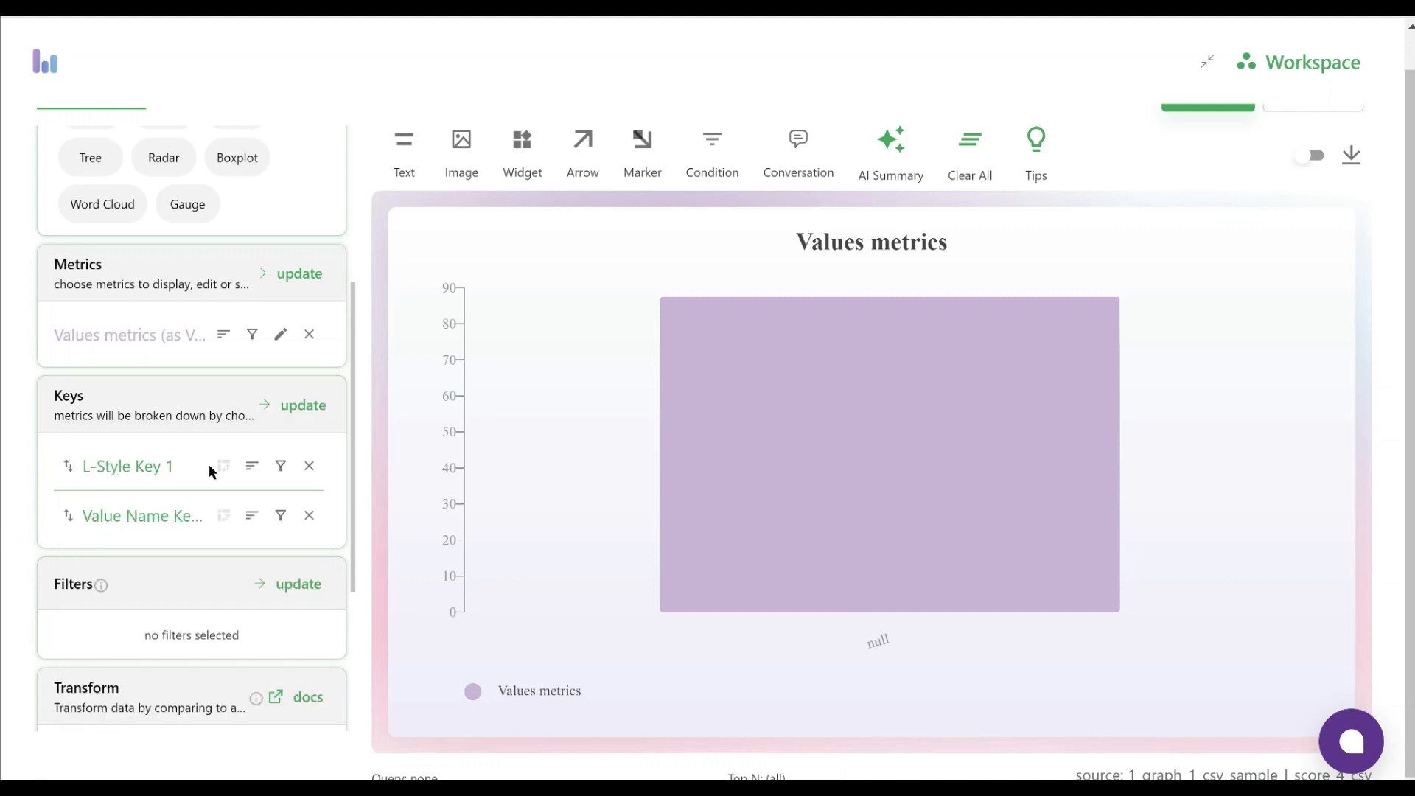
# Add a person_name filter with the equals rule, pick the second person in the value list, and apply it
pyautogui.scroll(-3, 201, 568)
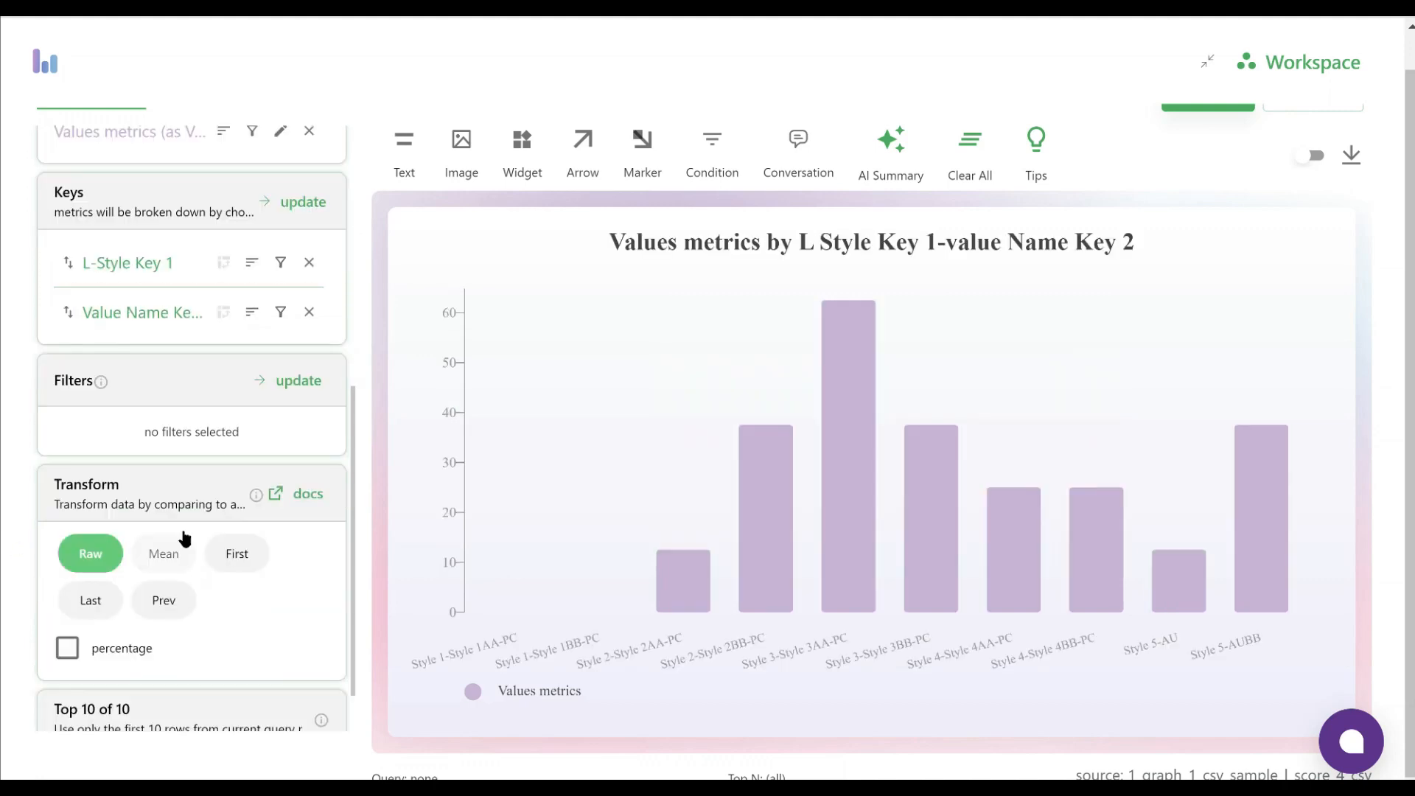
pyautogui.click(293, 383)
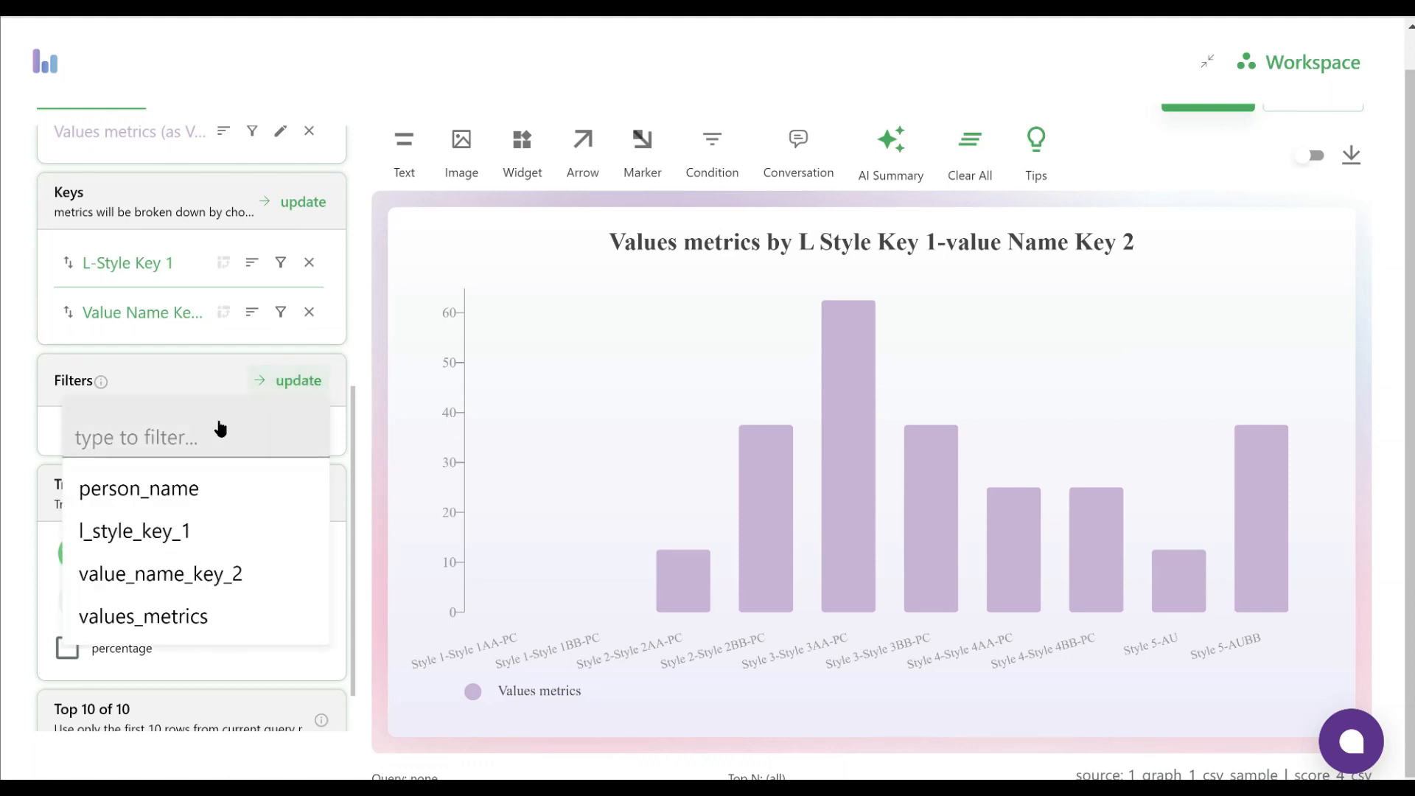
pyautogui.click(175, 490)
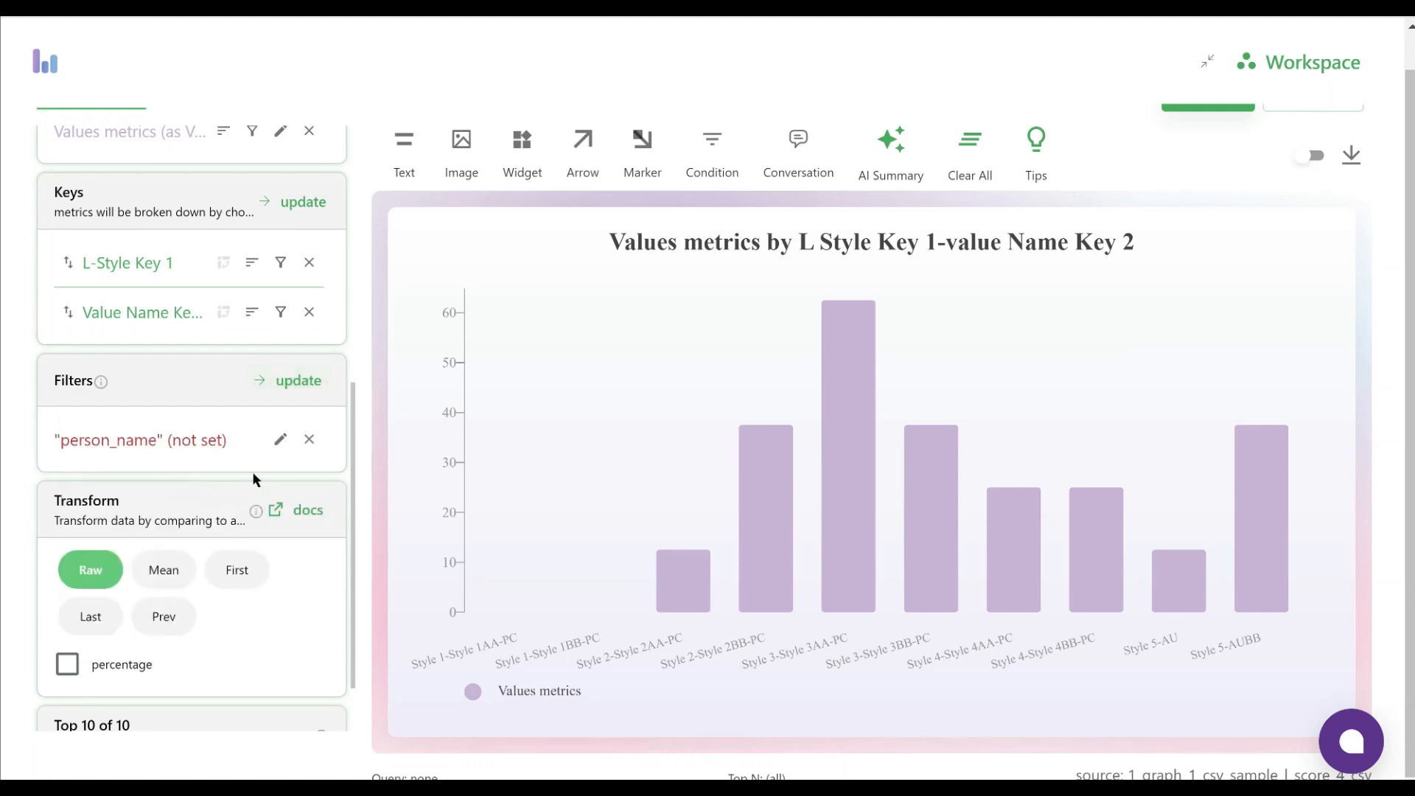
pyautogui.click(279, 440)
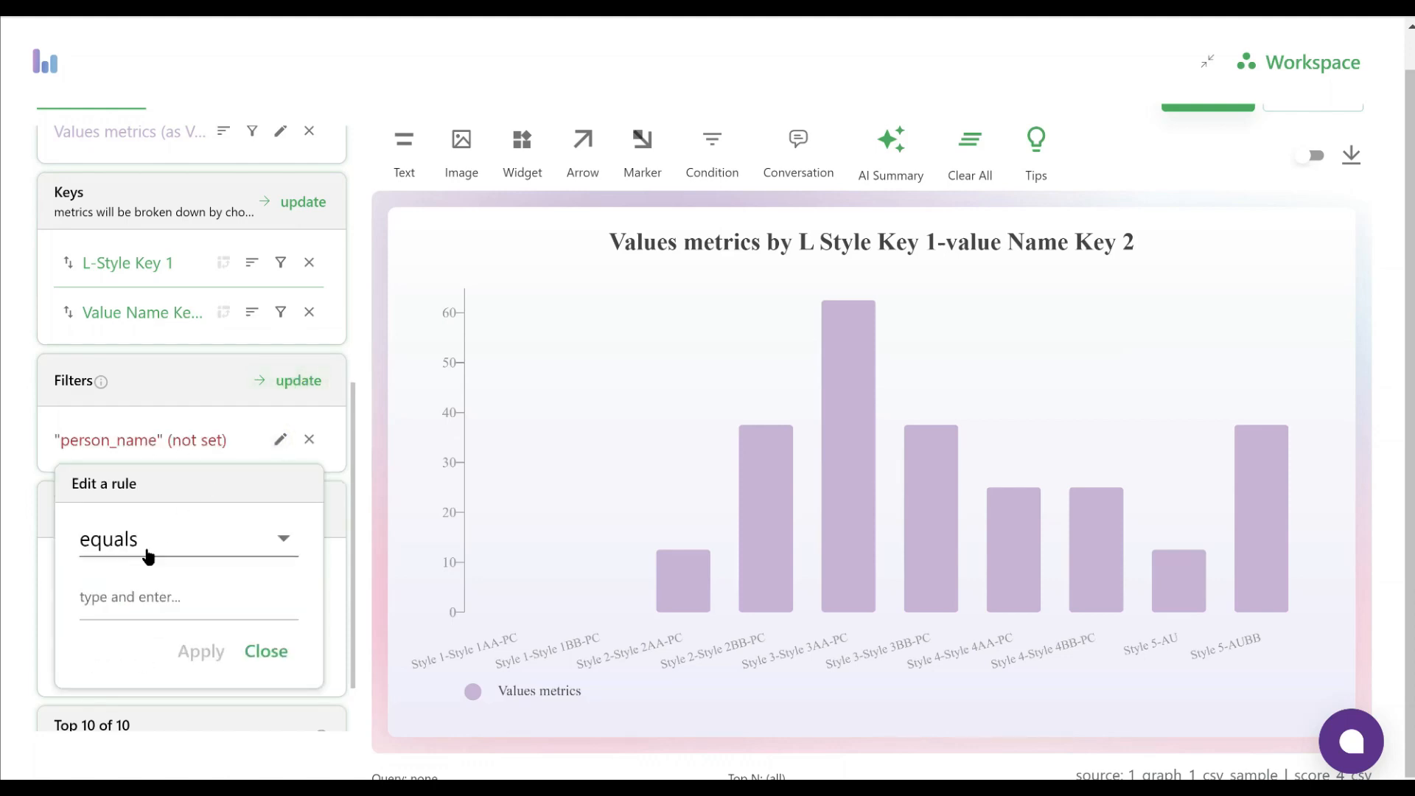
pyautogui.click(143, 598)
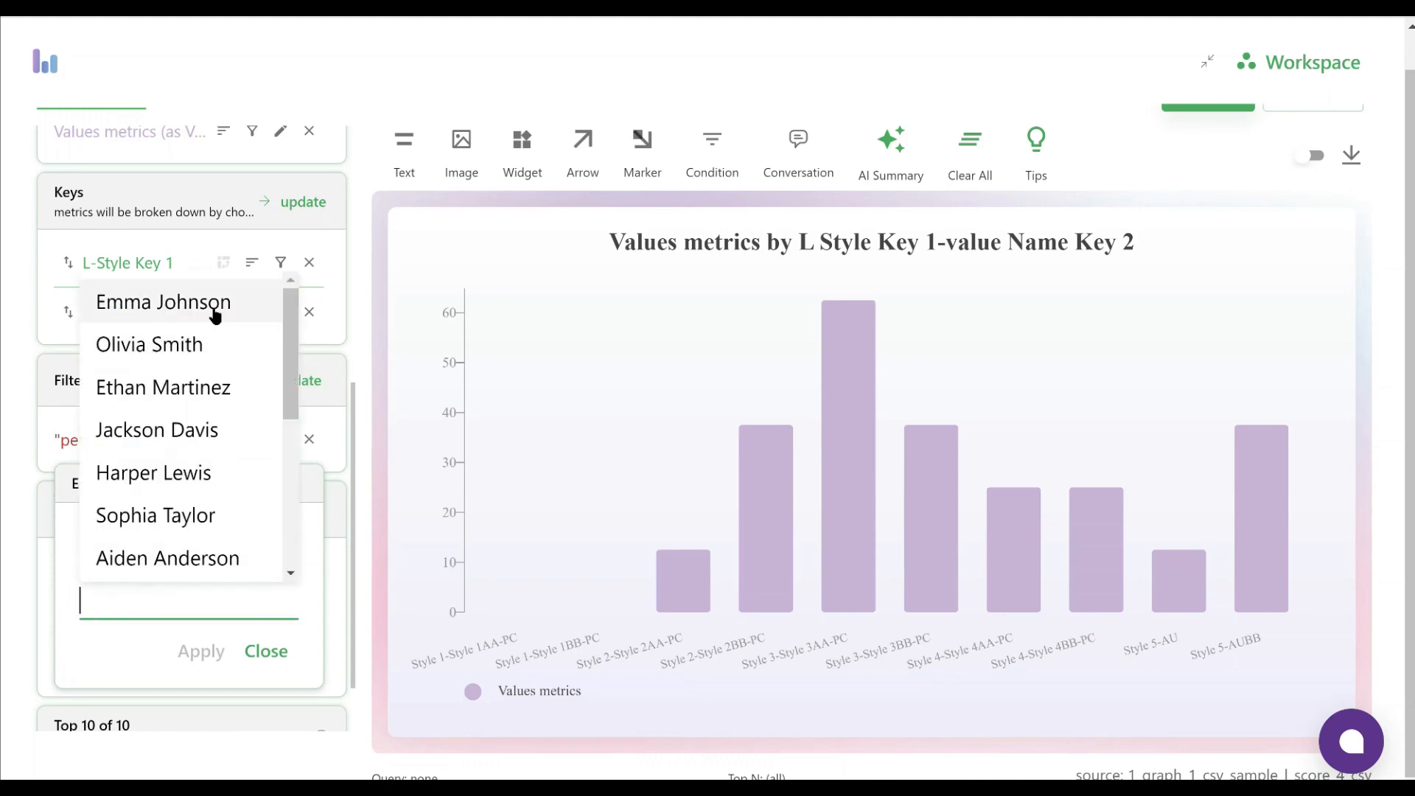
pyautogui.click(177, 347)
pyautogui.click(198, 653)
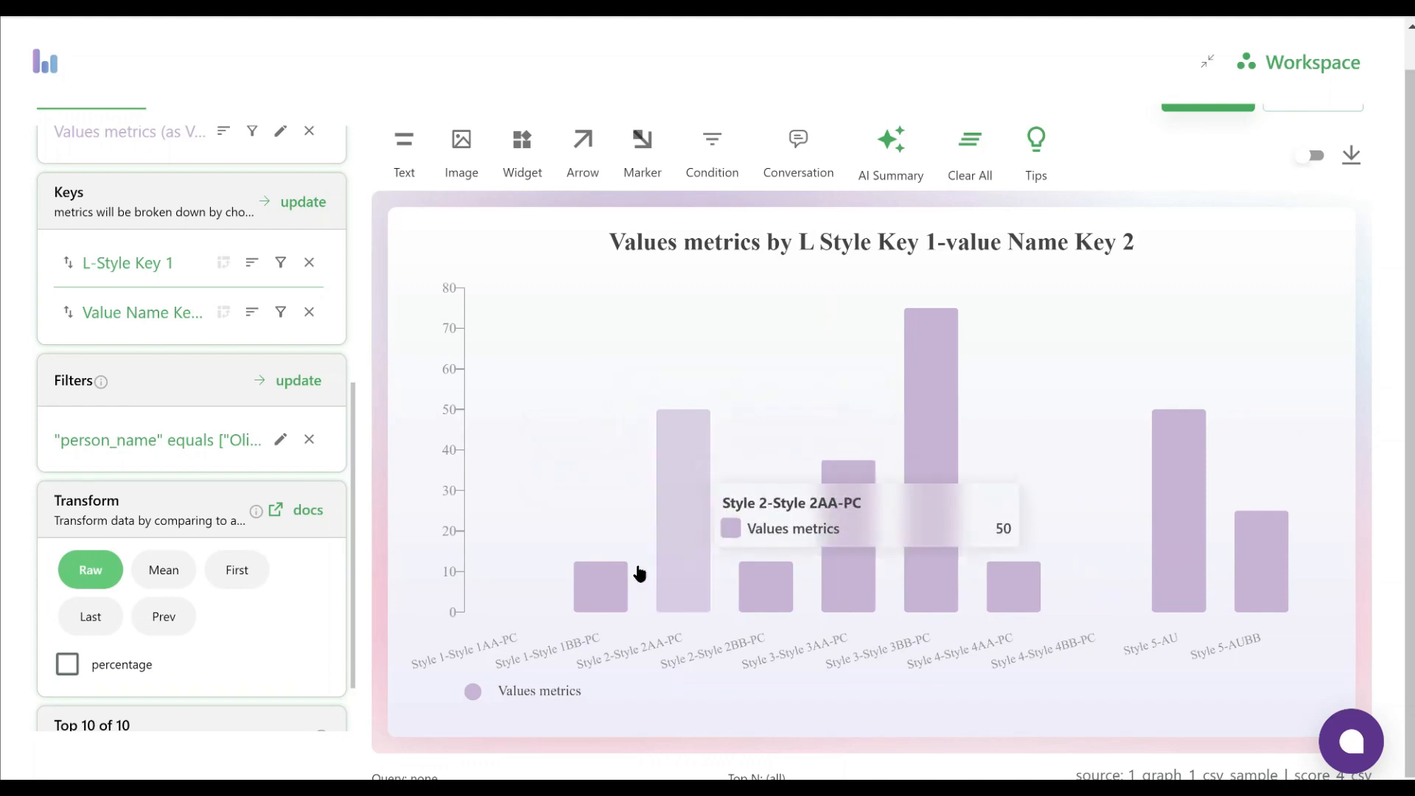
# Pivot the chart data by the L-Style Key 1 column and inspect the tallest bar under Style 3
pyautogui.scroll(1, 157, 426)
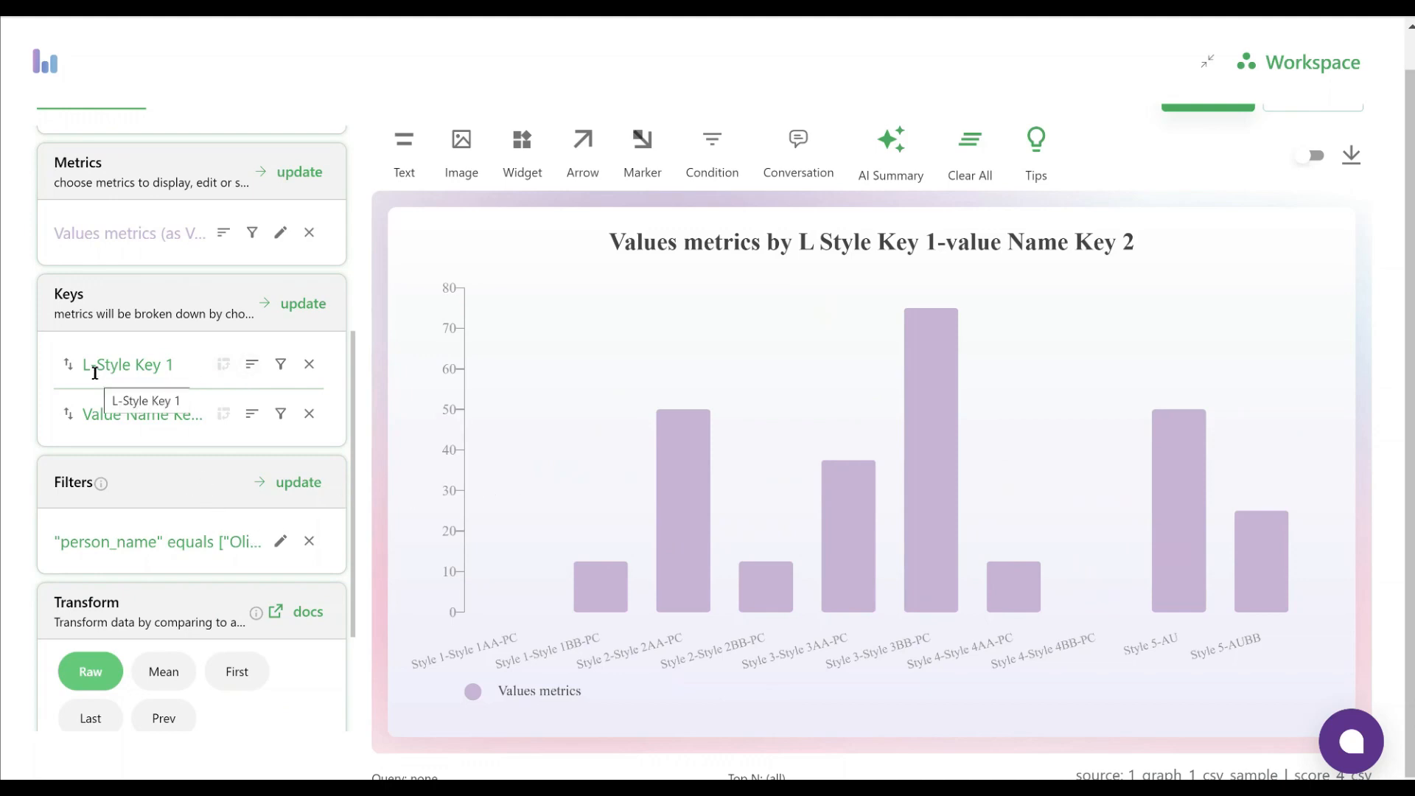
pyautogui.click(222, 364)
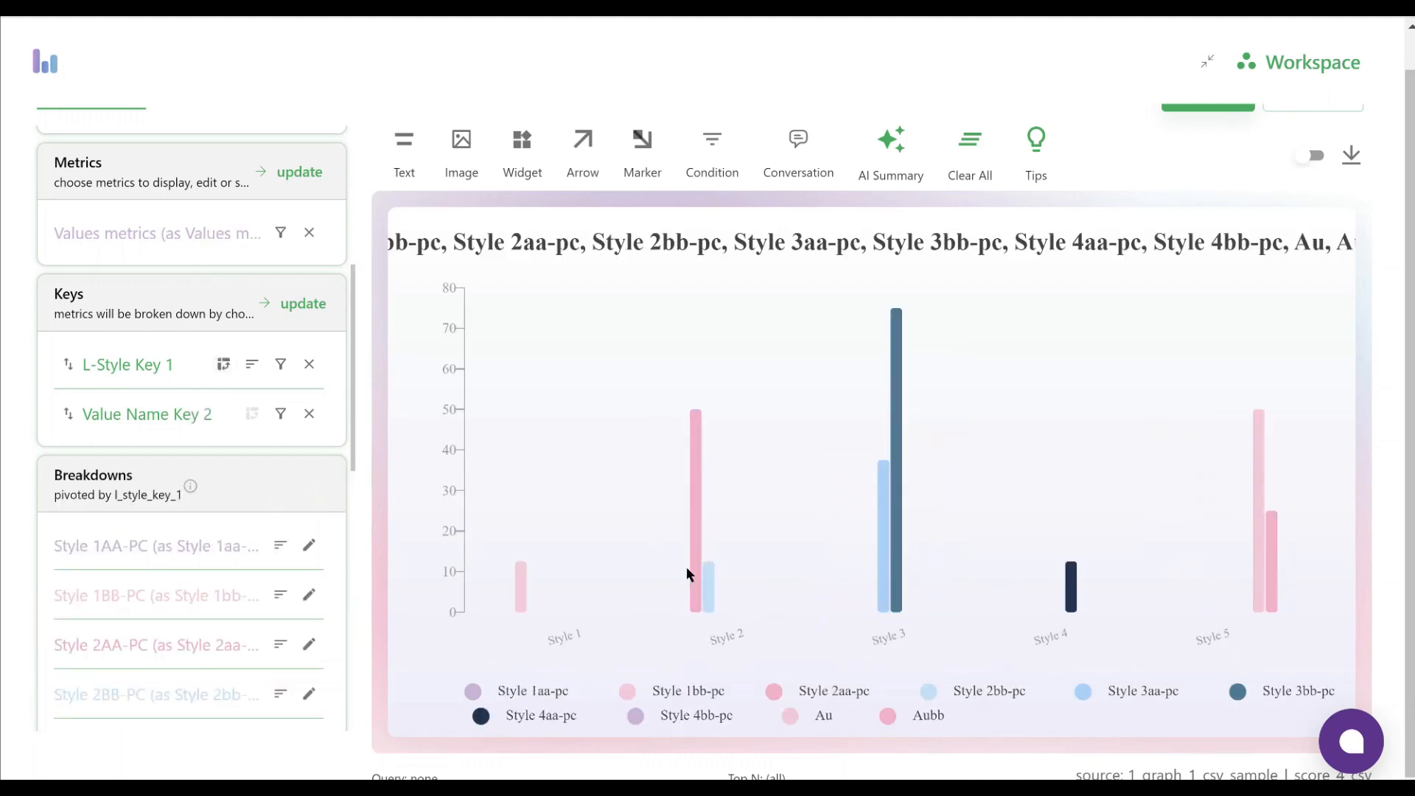
pyautogui.moveTo(887, 370)
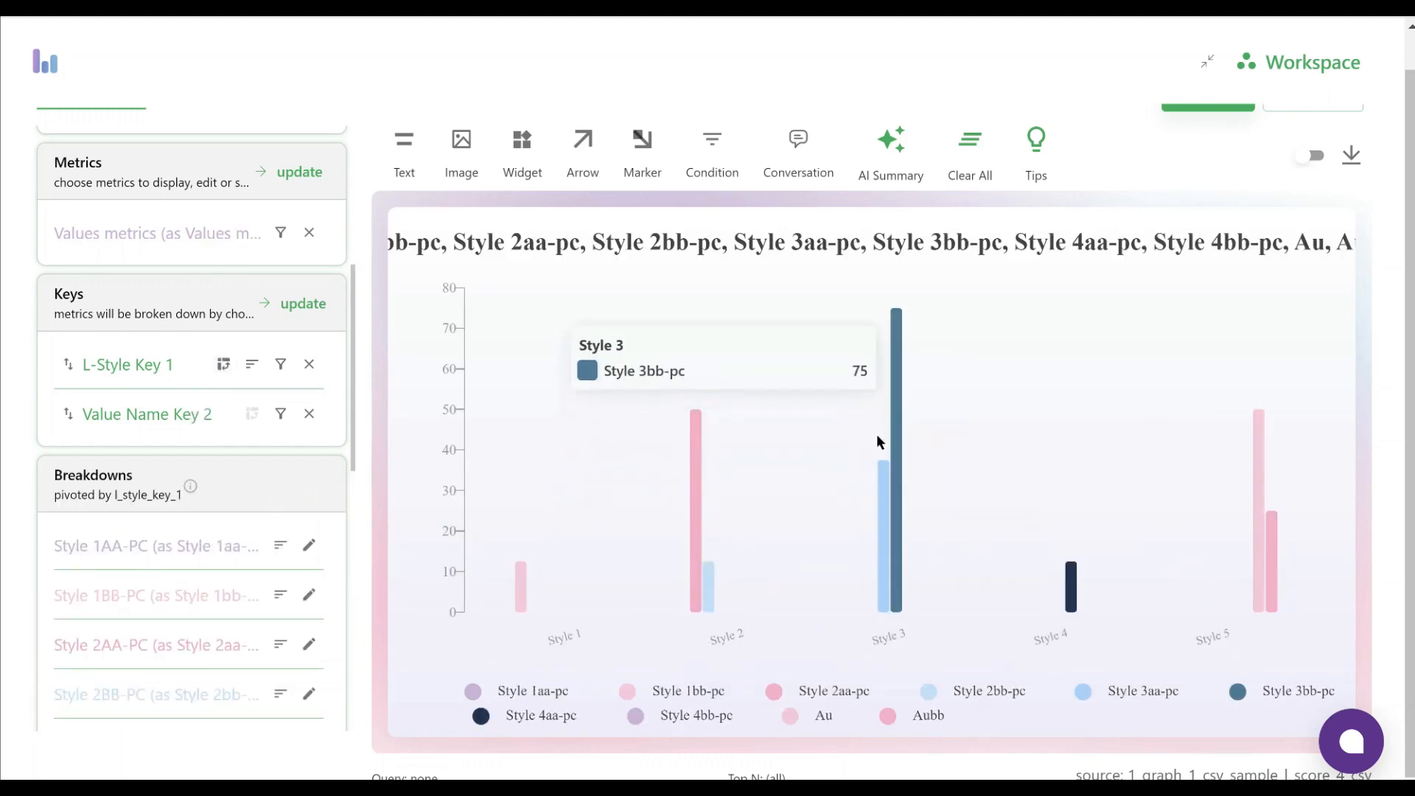
# Remove the L-Style Key 1 pivot, look at the edit options of the Values metrics metric, and restore the pivot
pyautogui.moveTo(1292, 483)
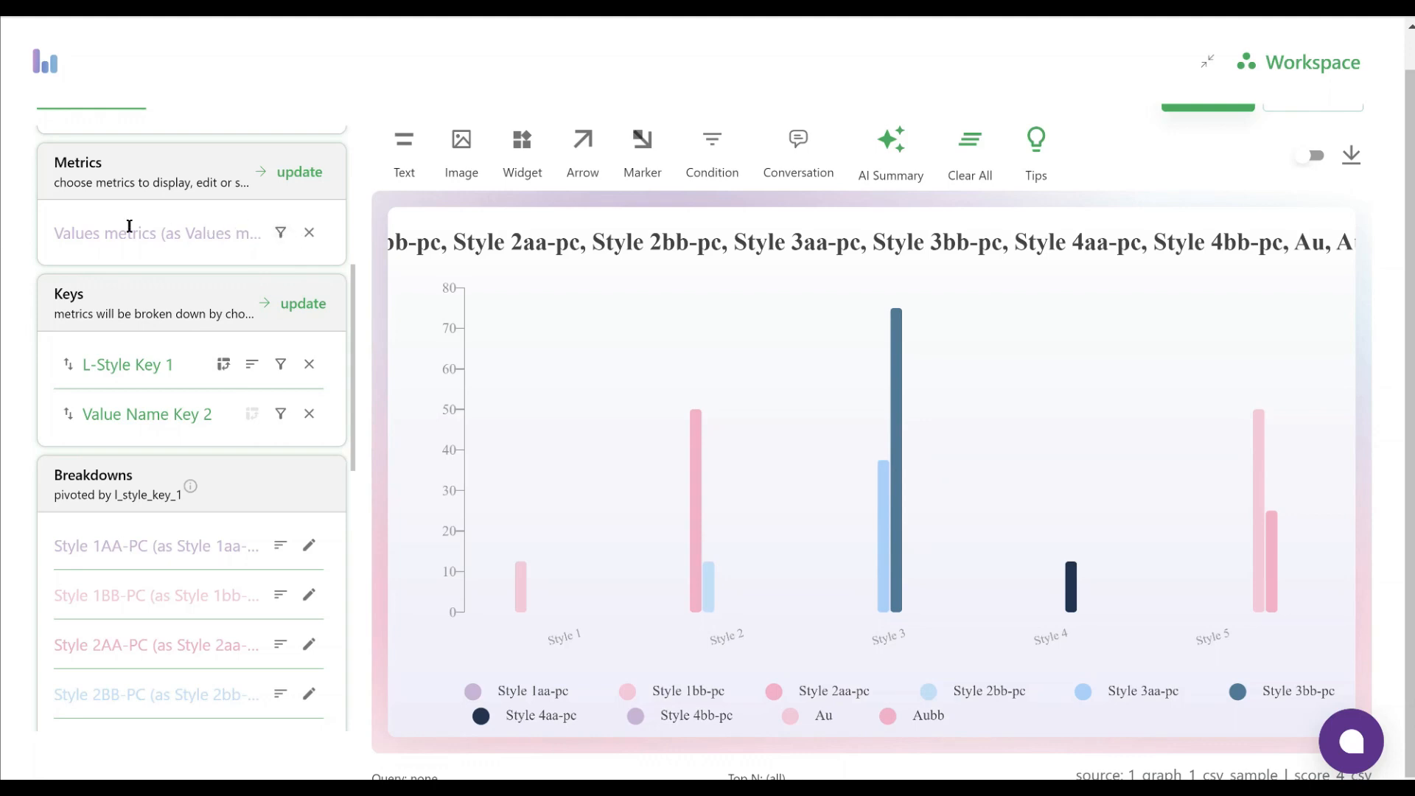
pyautogui.click(222, 365)
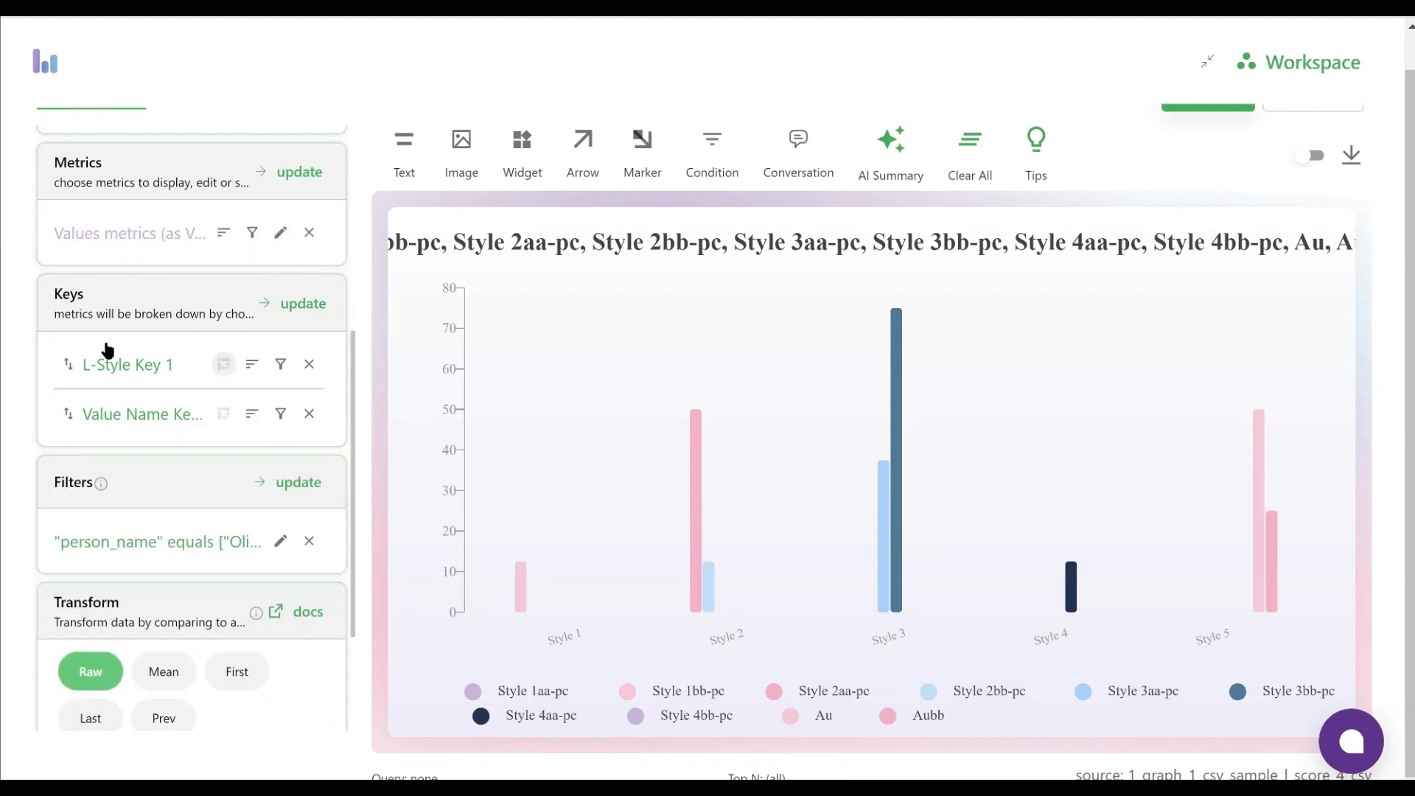
pyautogui.click(280, 233)
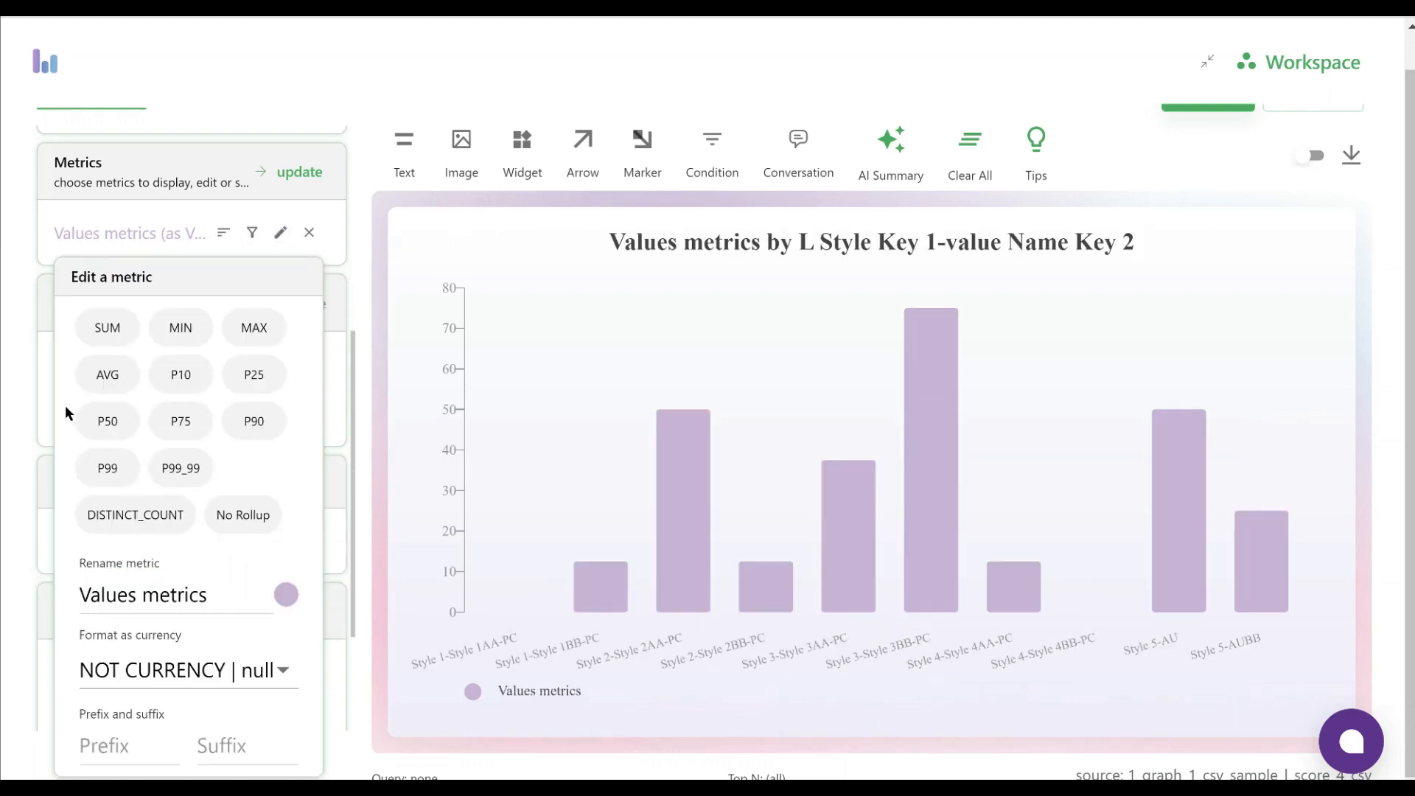
pyautogui.click(26, 386)
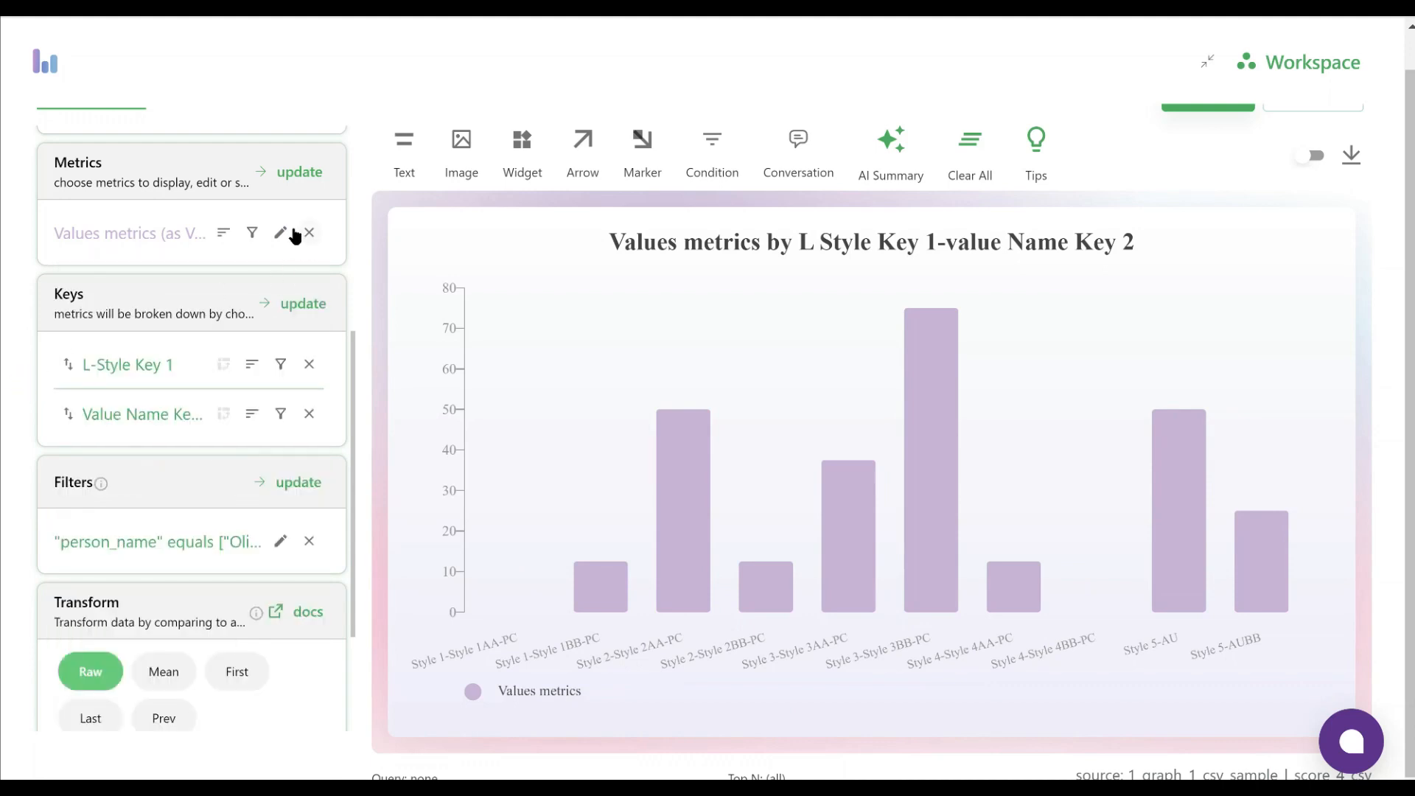
pyautogui.click(220, 365)
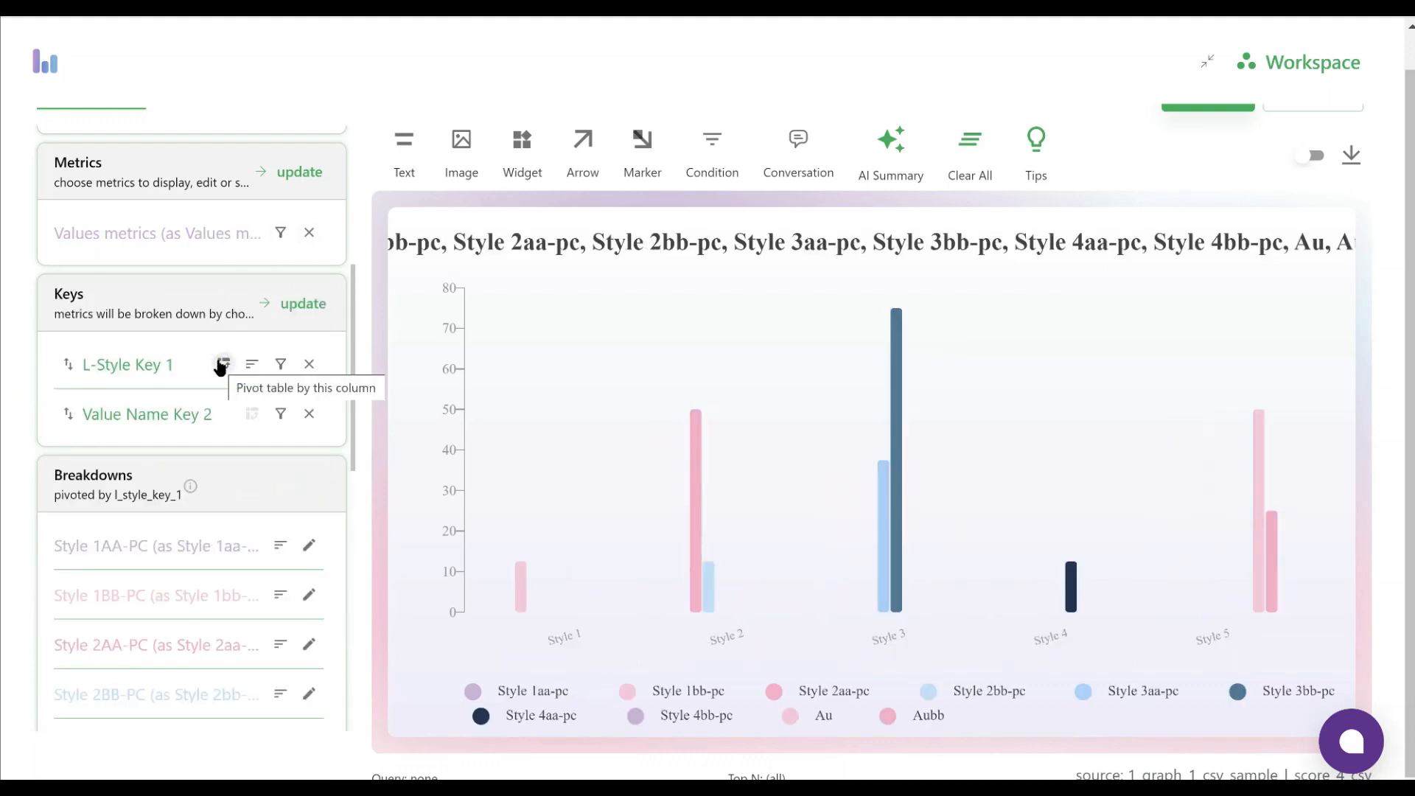
# Review the pivoted chart's breakdowns, filter, transform and top-rows settings
pyautogui.scroll(-4, 175, 540)
pyautogui.scroll(-1, 170, 535)
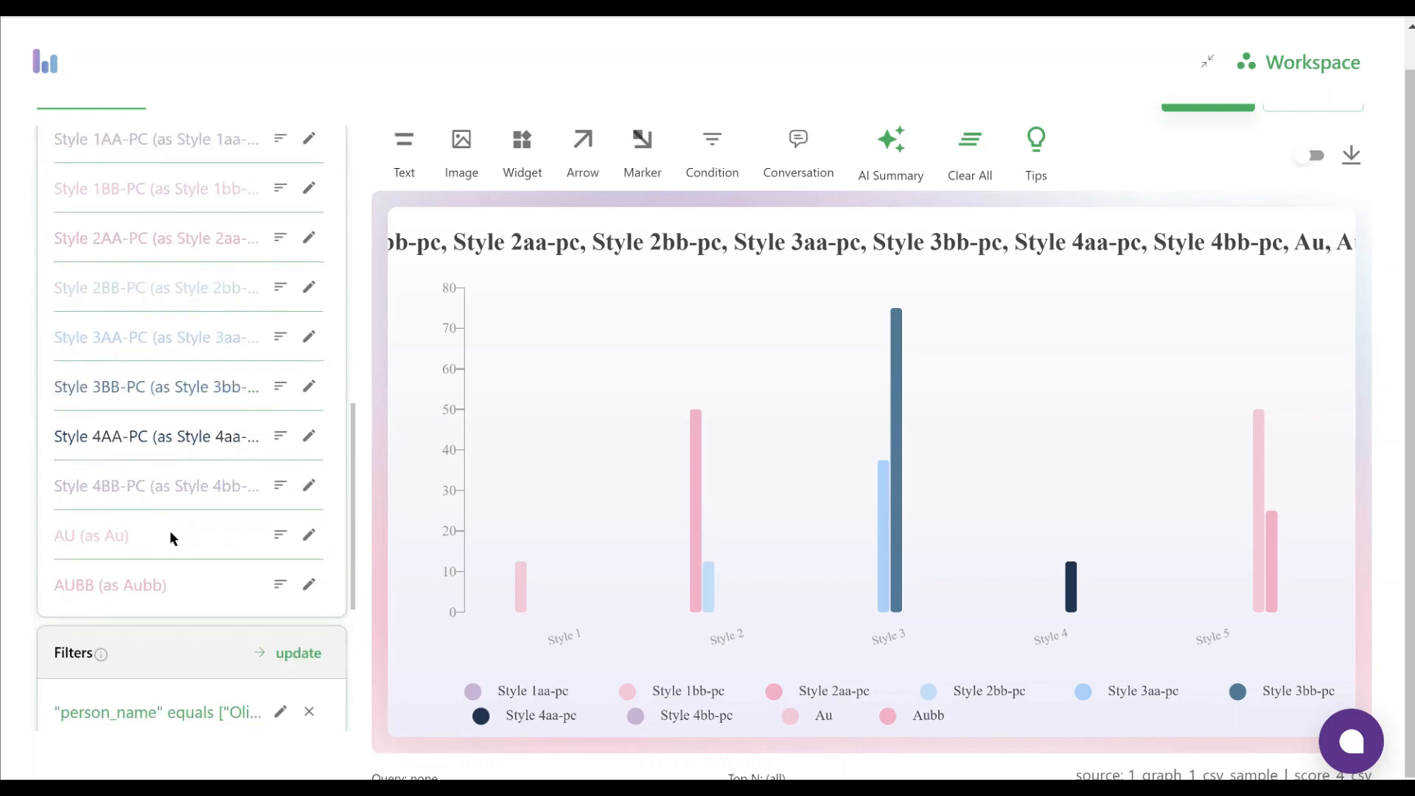
pyautogui.scroll(-4, 221, 537)
pyautogui.scroll(-1, 226, 542)
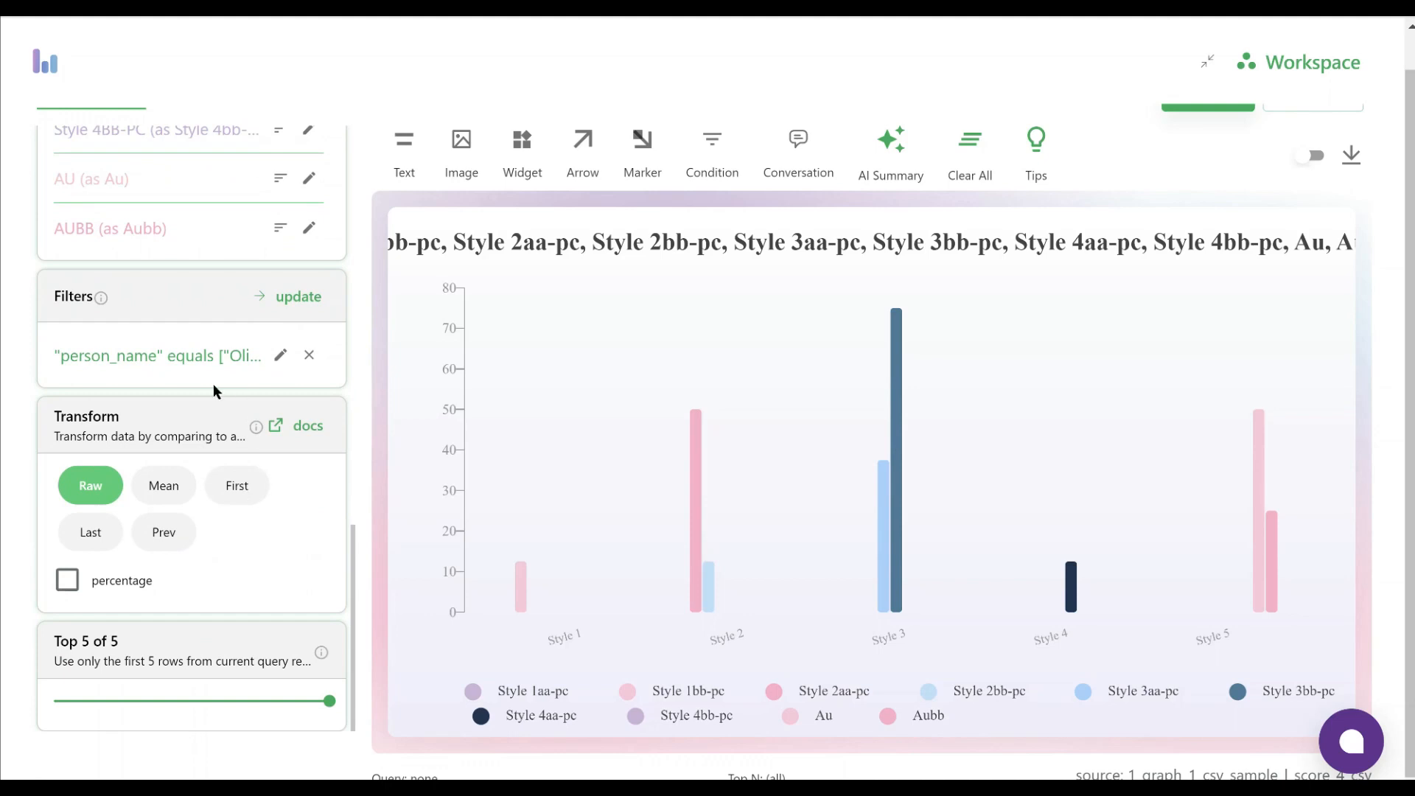
pyautogui.scroll(8, 268, 519)
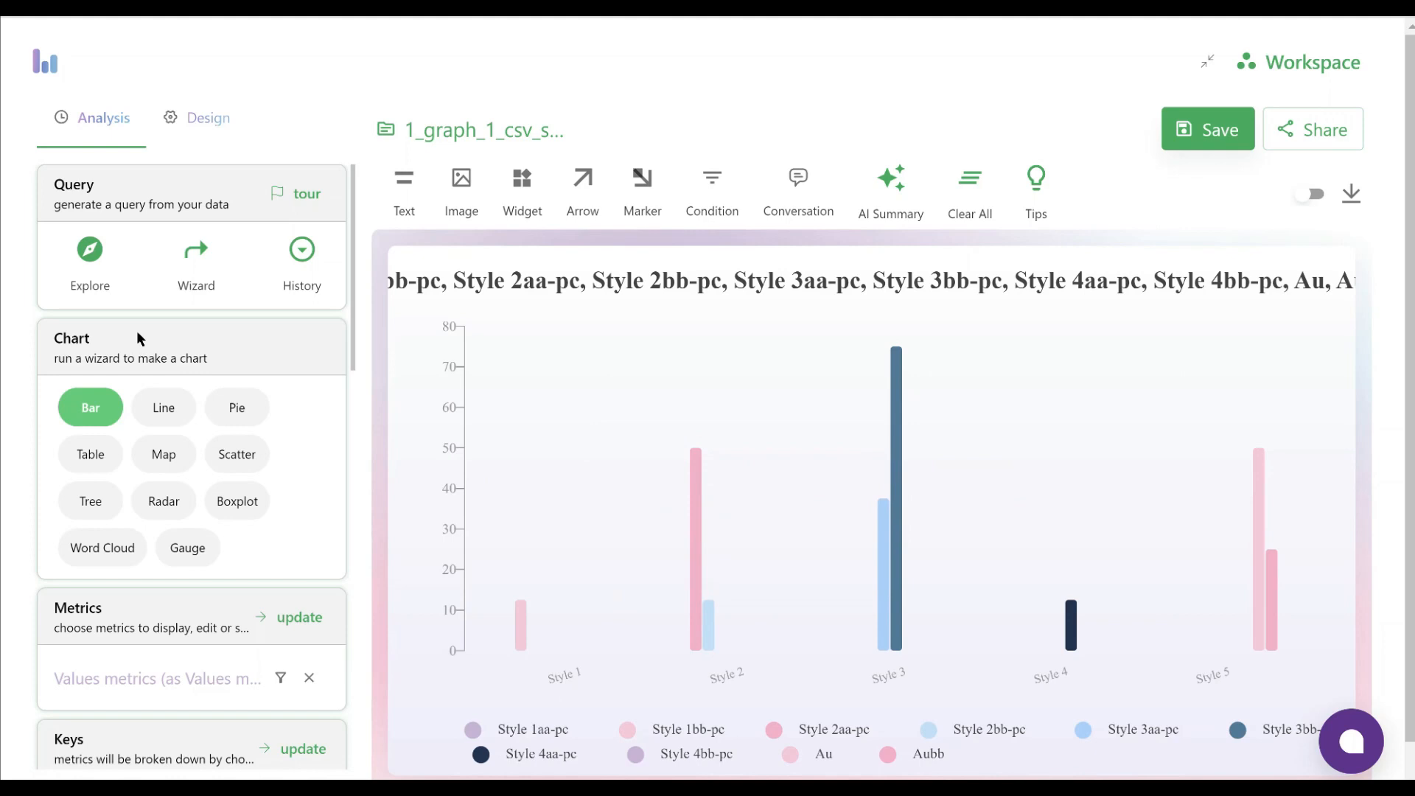
pyautogui.scroll(-4, 137, 328)
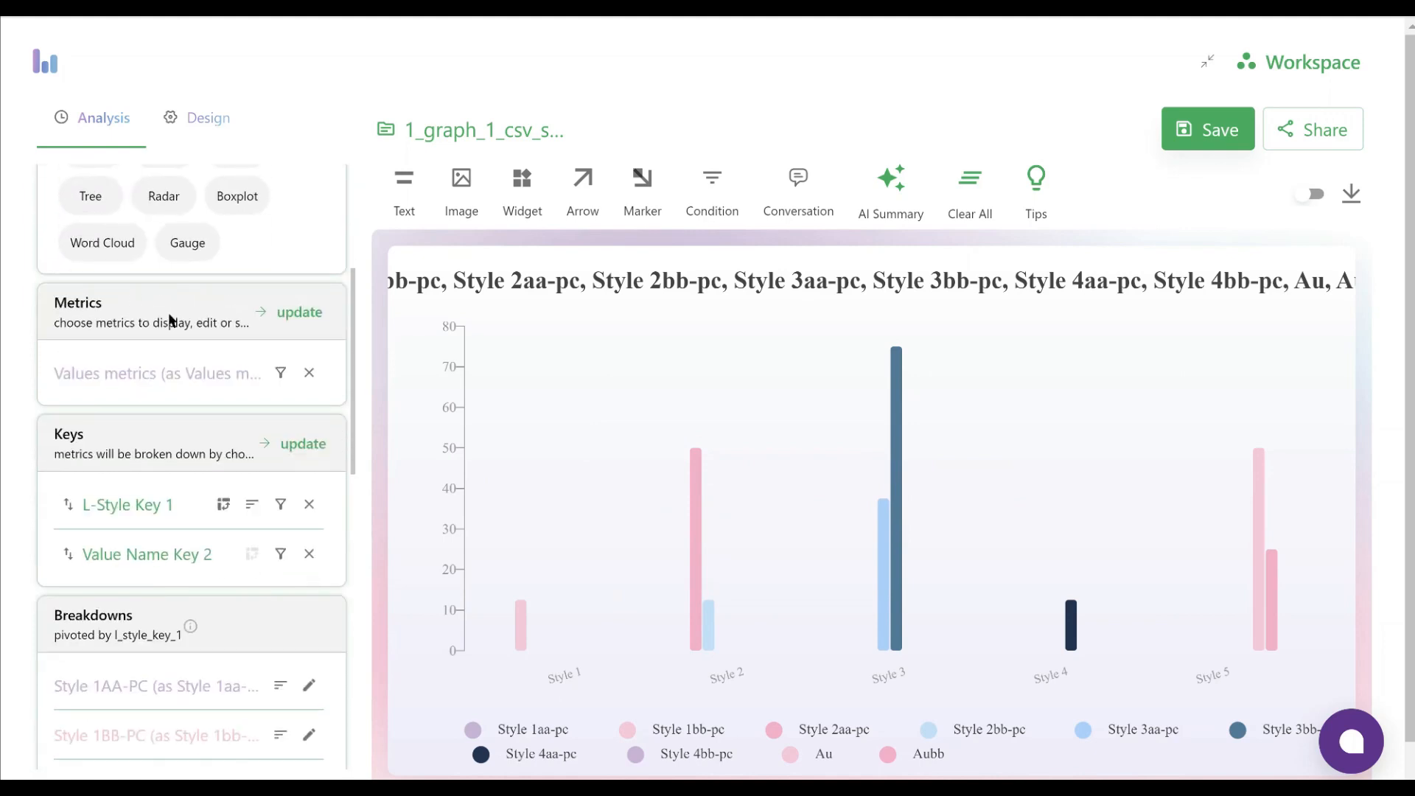
pyautogui.scroll(-11, 161, 564)
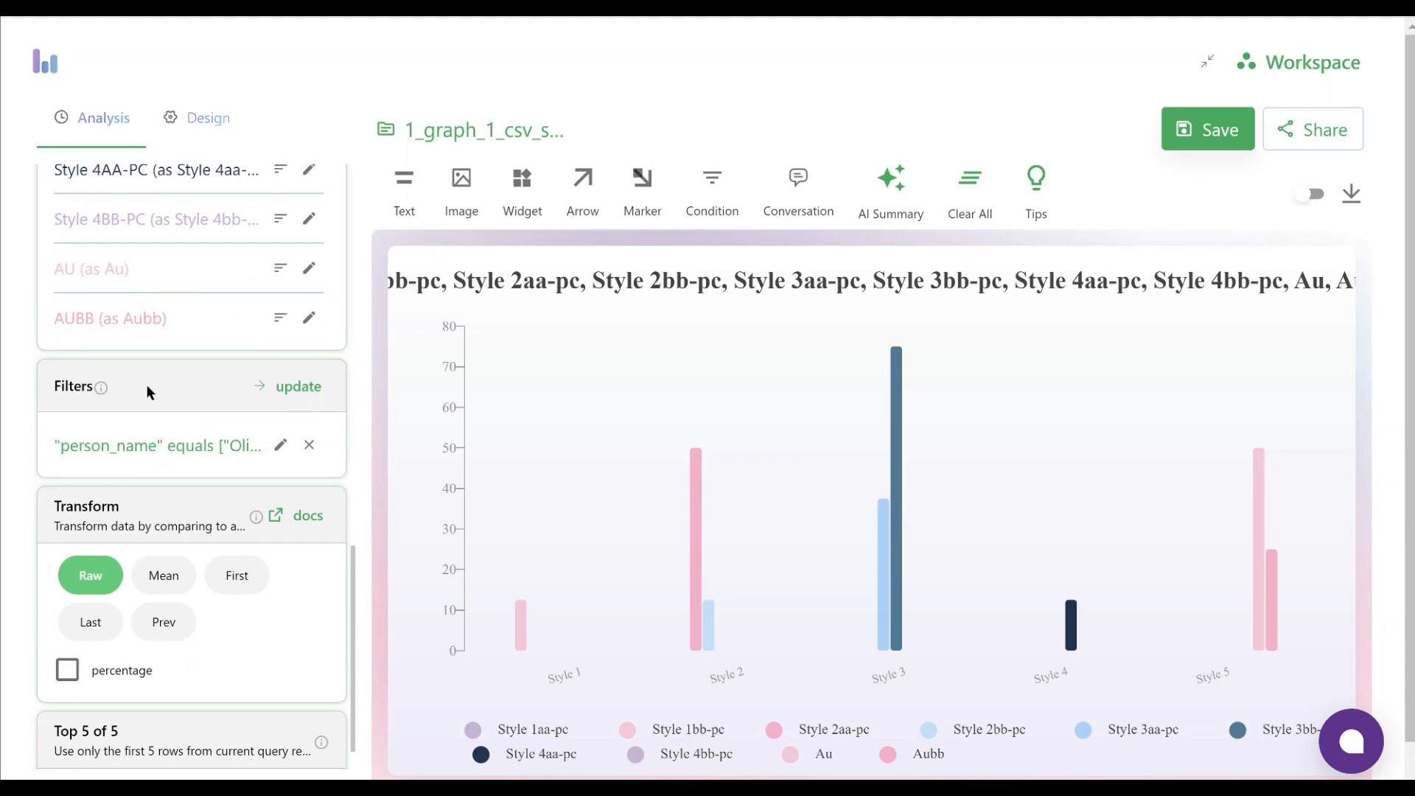
pyautogui.scroll(5, 130, 400)
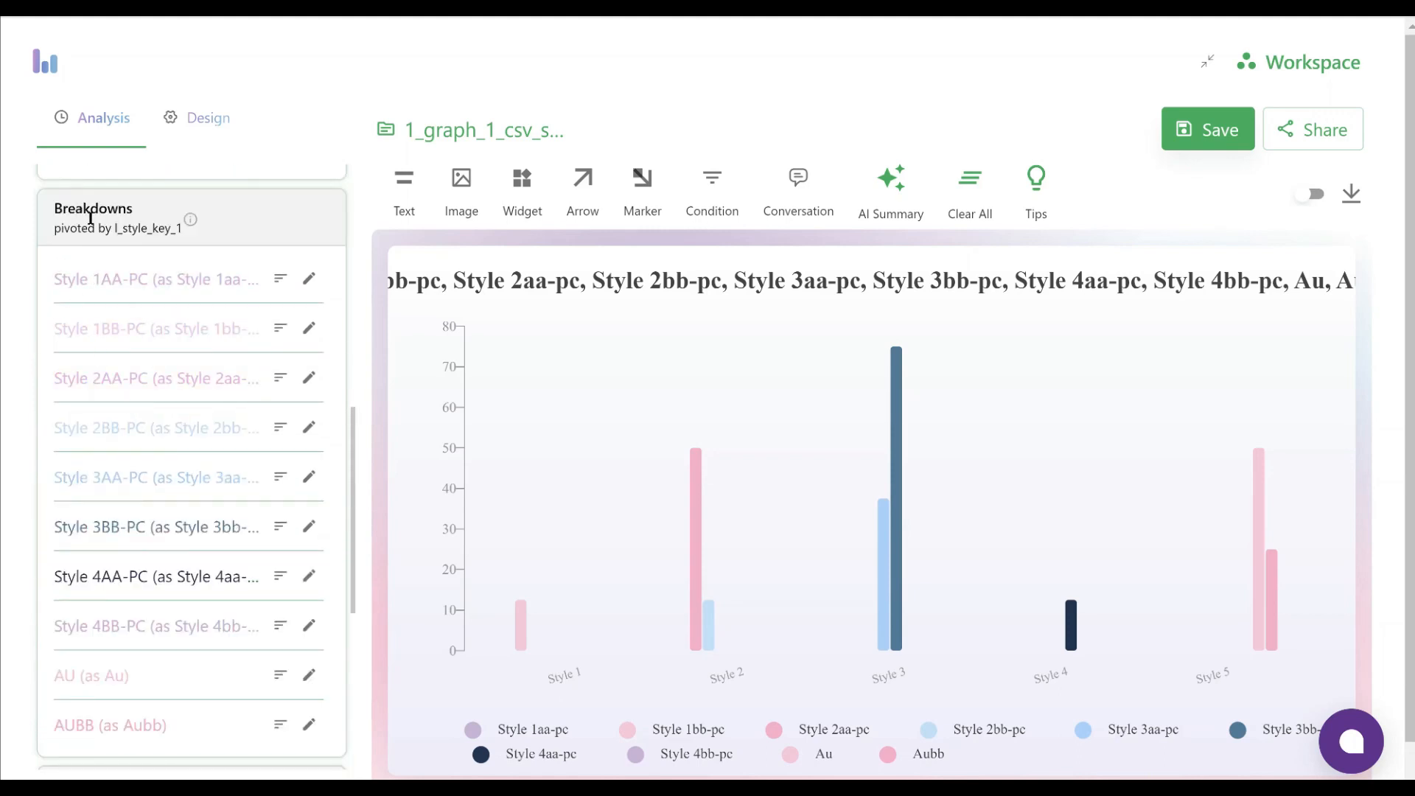
pyautogui.scroll(10, 152, 420)
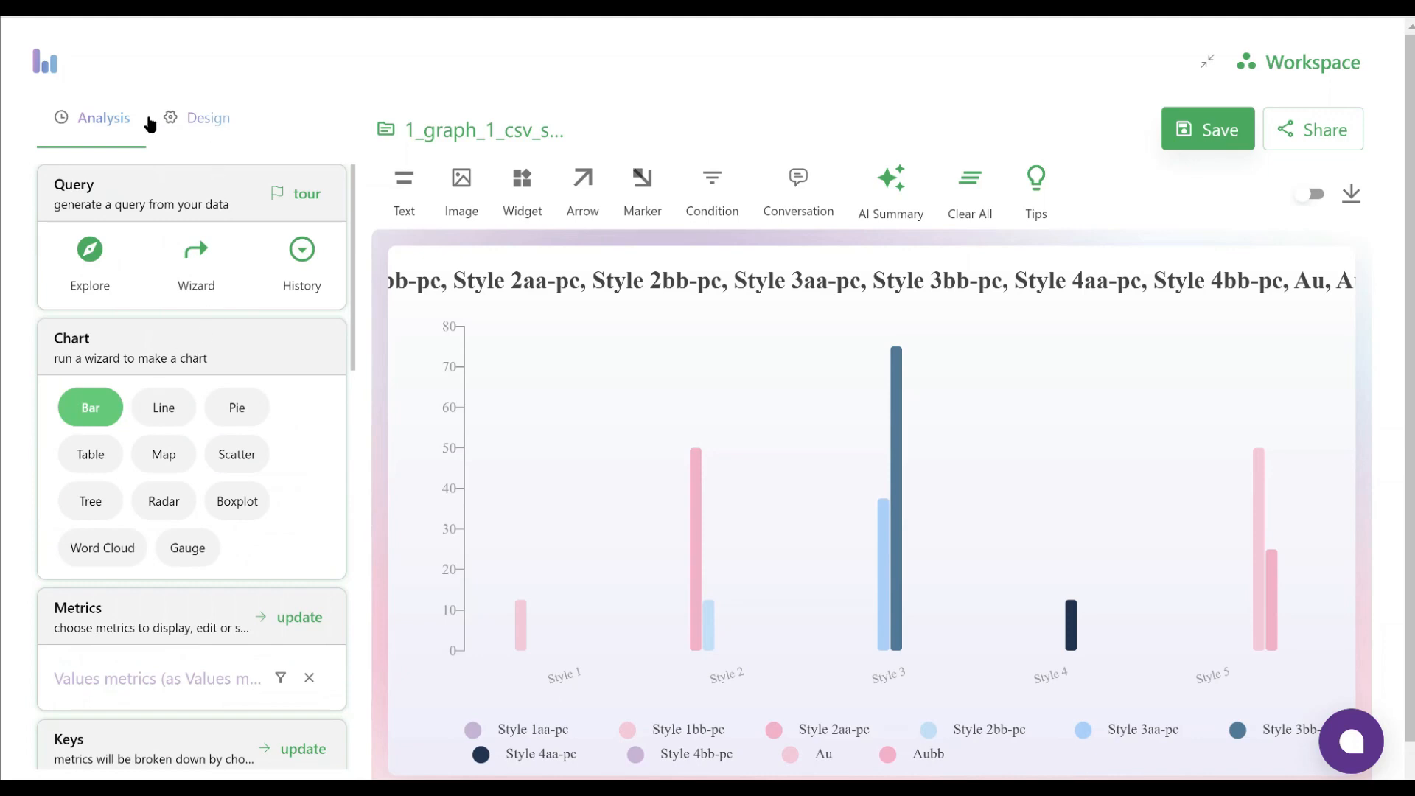
# Hide the chart legend by setting it to None in the general design settings
pyautogui.click(209, 121)
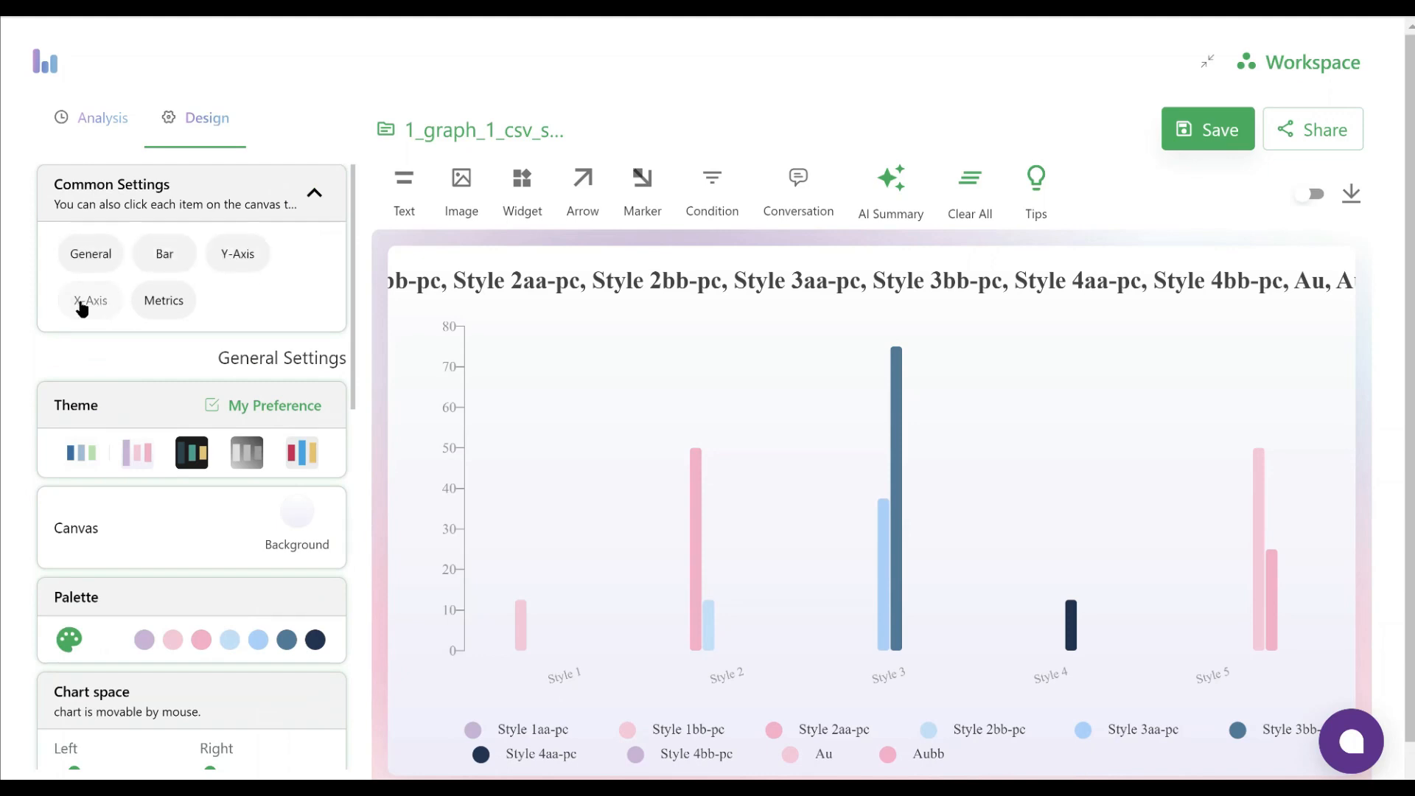
pyautogui.click(81, 252)
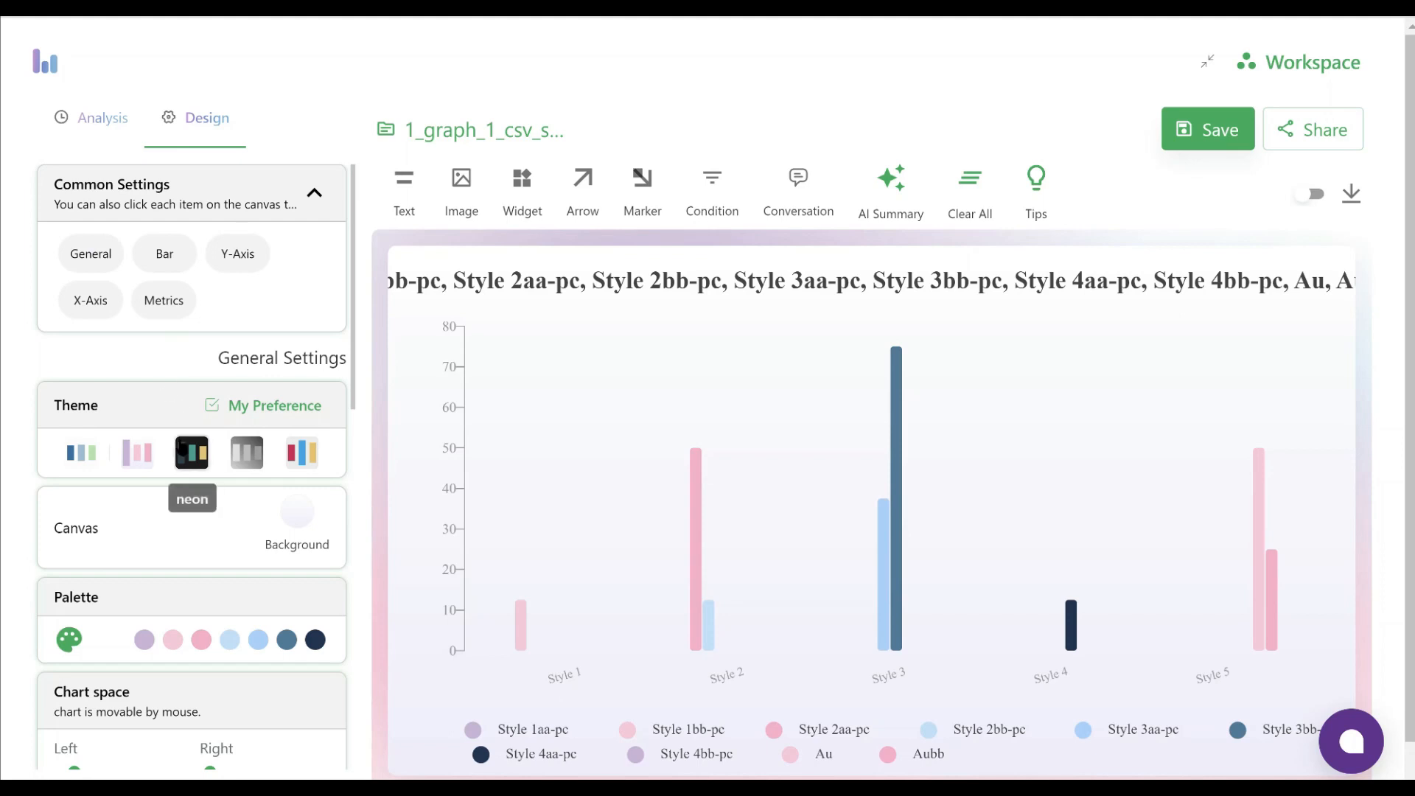
pyautogui.scroll(-8, 189, 442)
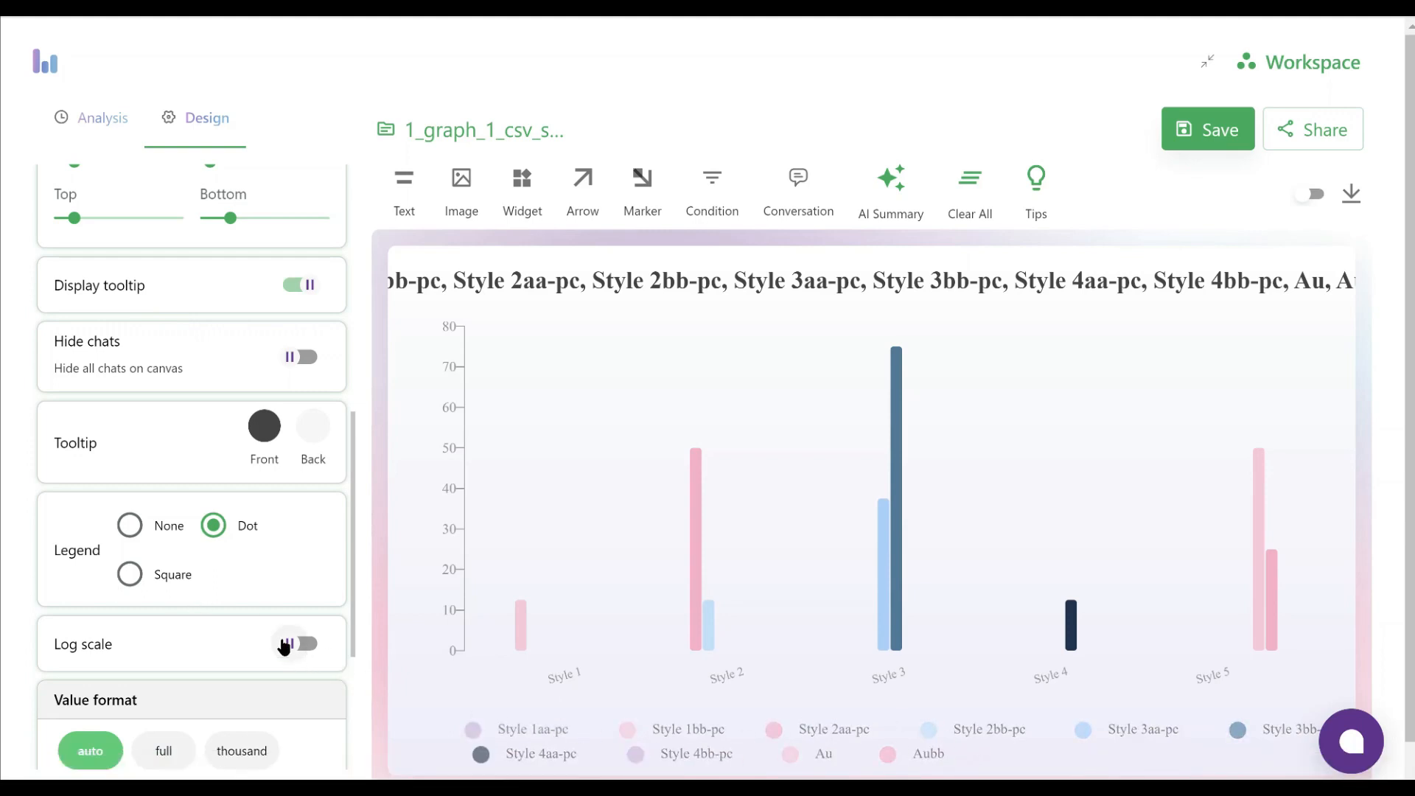
pyautogui.click(130, 527)
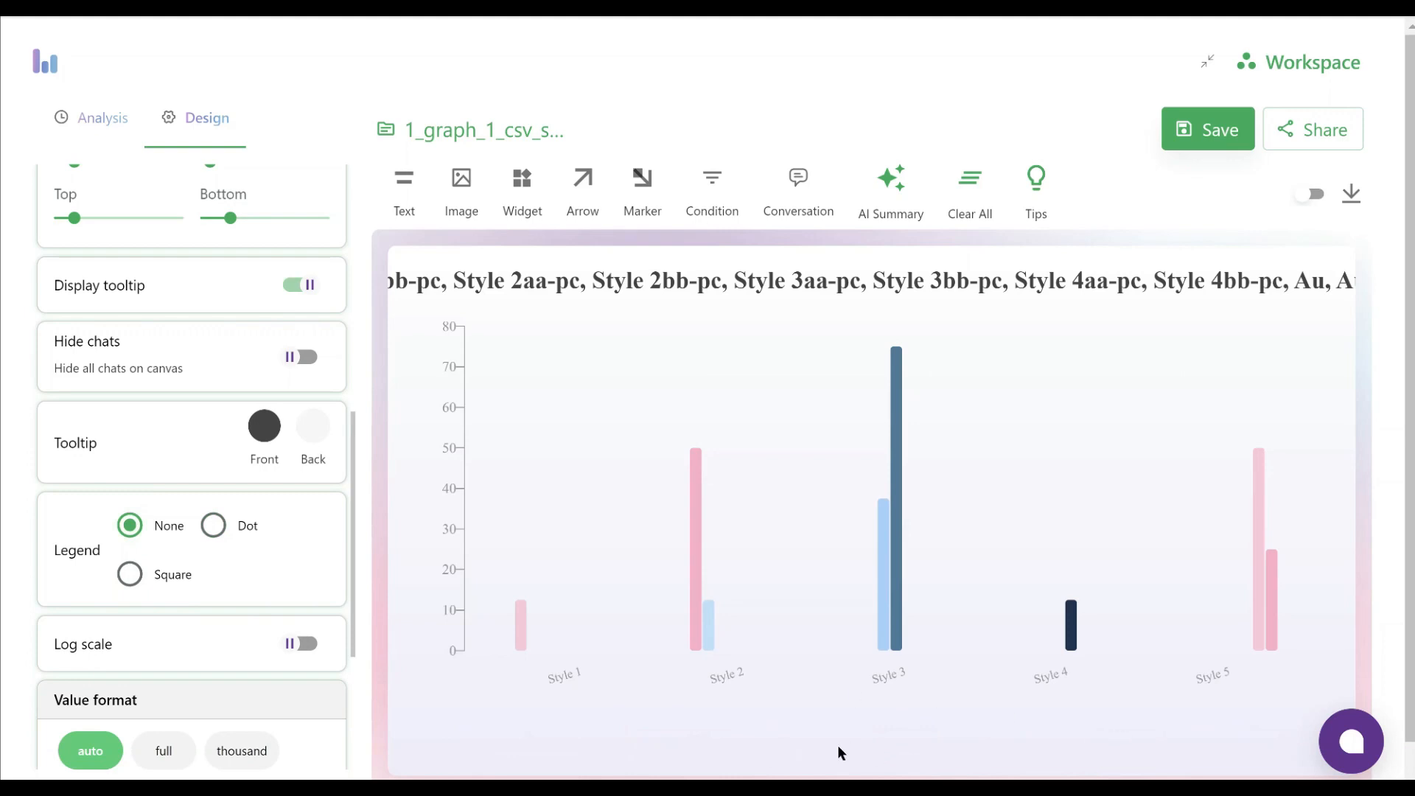
# In the bar settings, switch the bar type to Bar and back to Column, and turn on Spread bars
pyautogui.scroll(8, 171, 514)
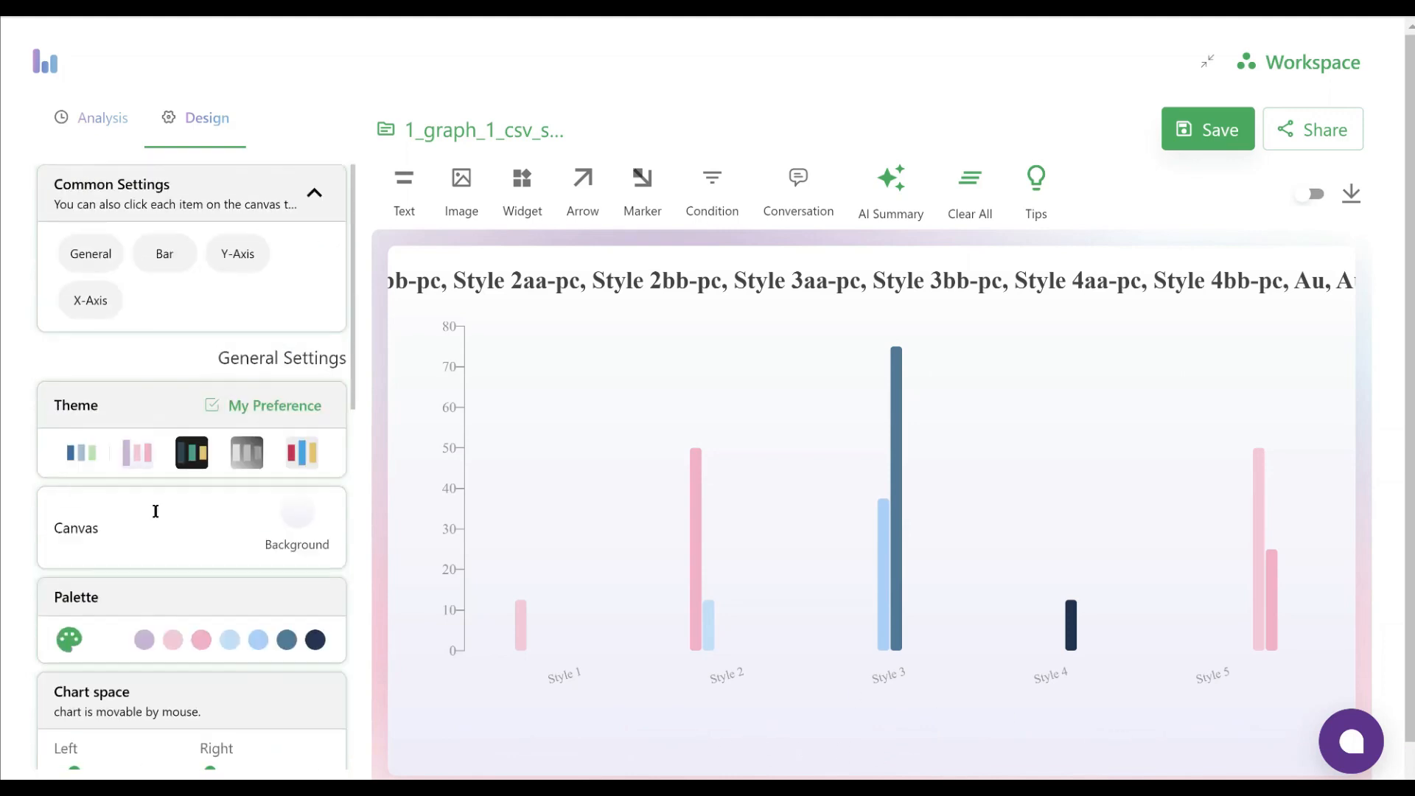
pyautogui.click(157, 262)
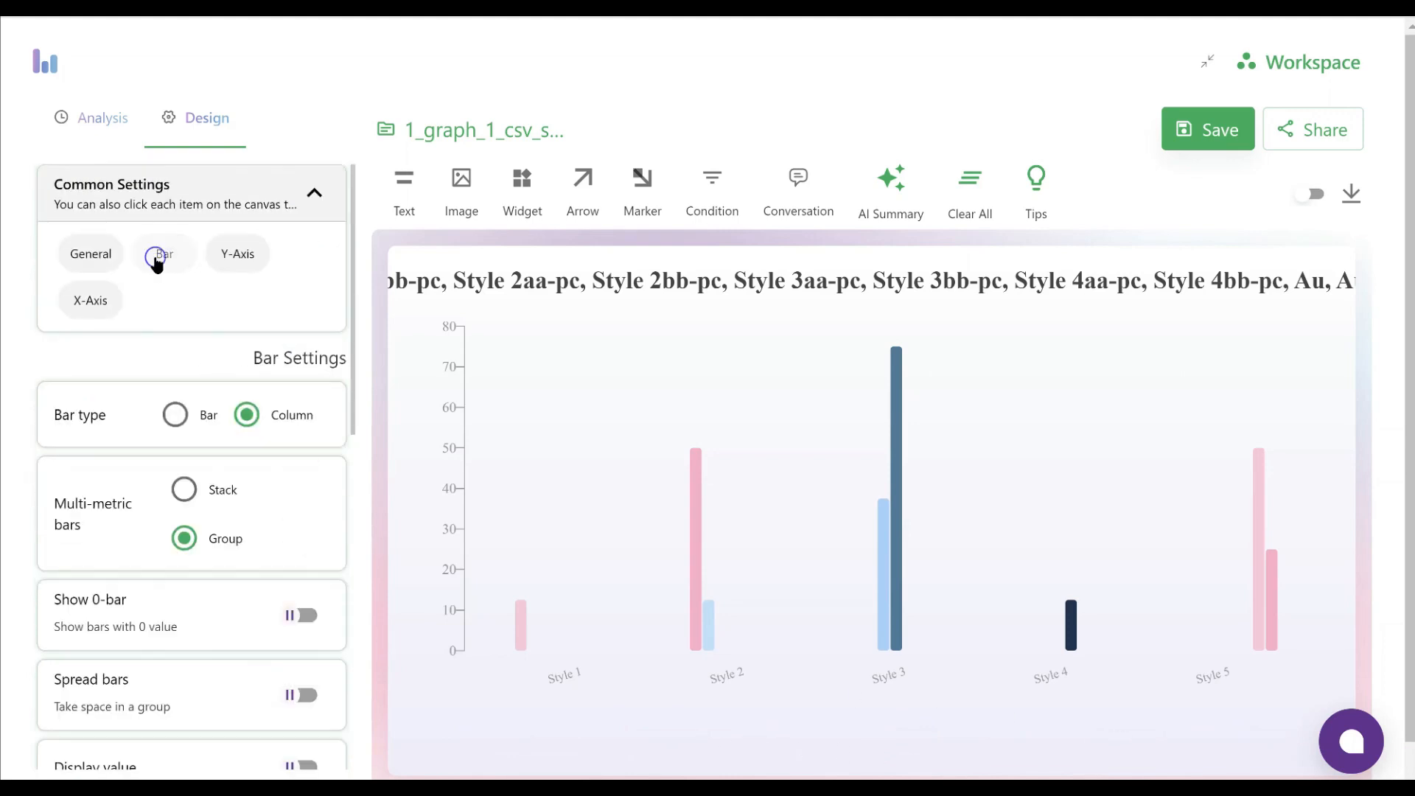
pyautogui.moveTo(698, 517)
pyautogui.click(176, 417)
pyautogui.click(247, 414)
pyautogui.scroll(-1, 267, 430)
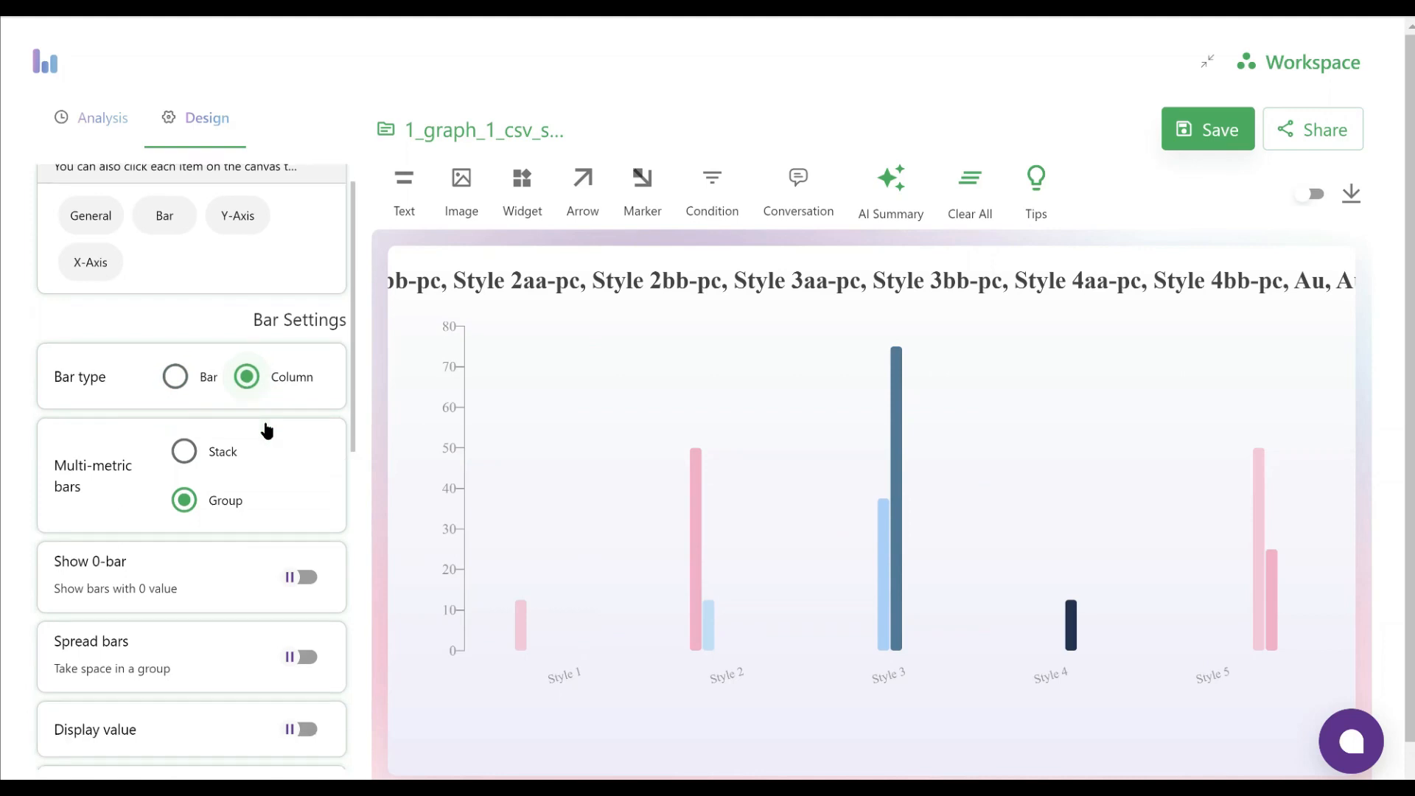
pyautogui.scroll(-1, 267, 430)
pyautogui.scroll(-3, 272, 453)
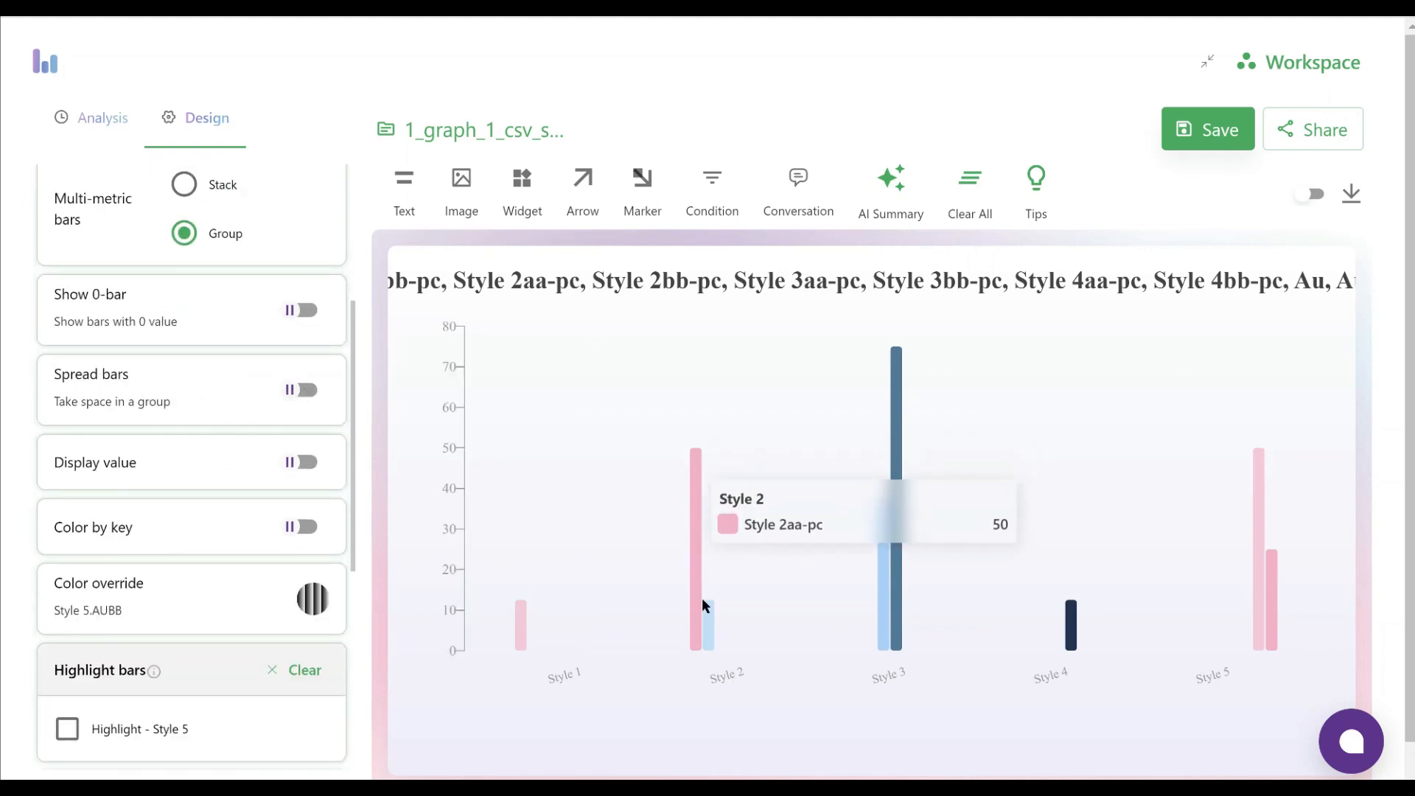
pyautogui.click(307, 391)
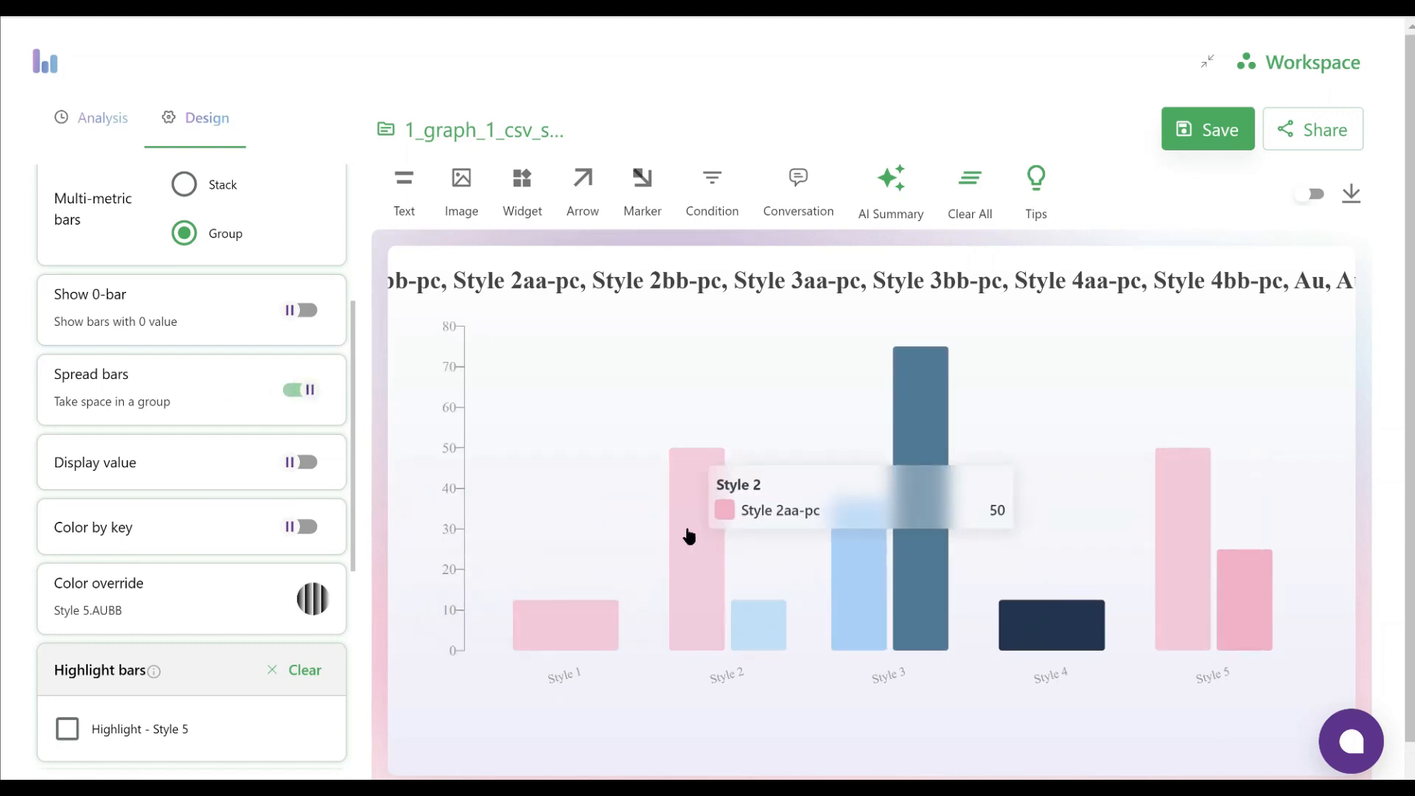
# Turn on Show 0-bar for bars with a value of 0, comparing the chart with the option on and off
pyautogui.click(302, 310)
pyautogui.moveTo(554, 663)
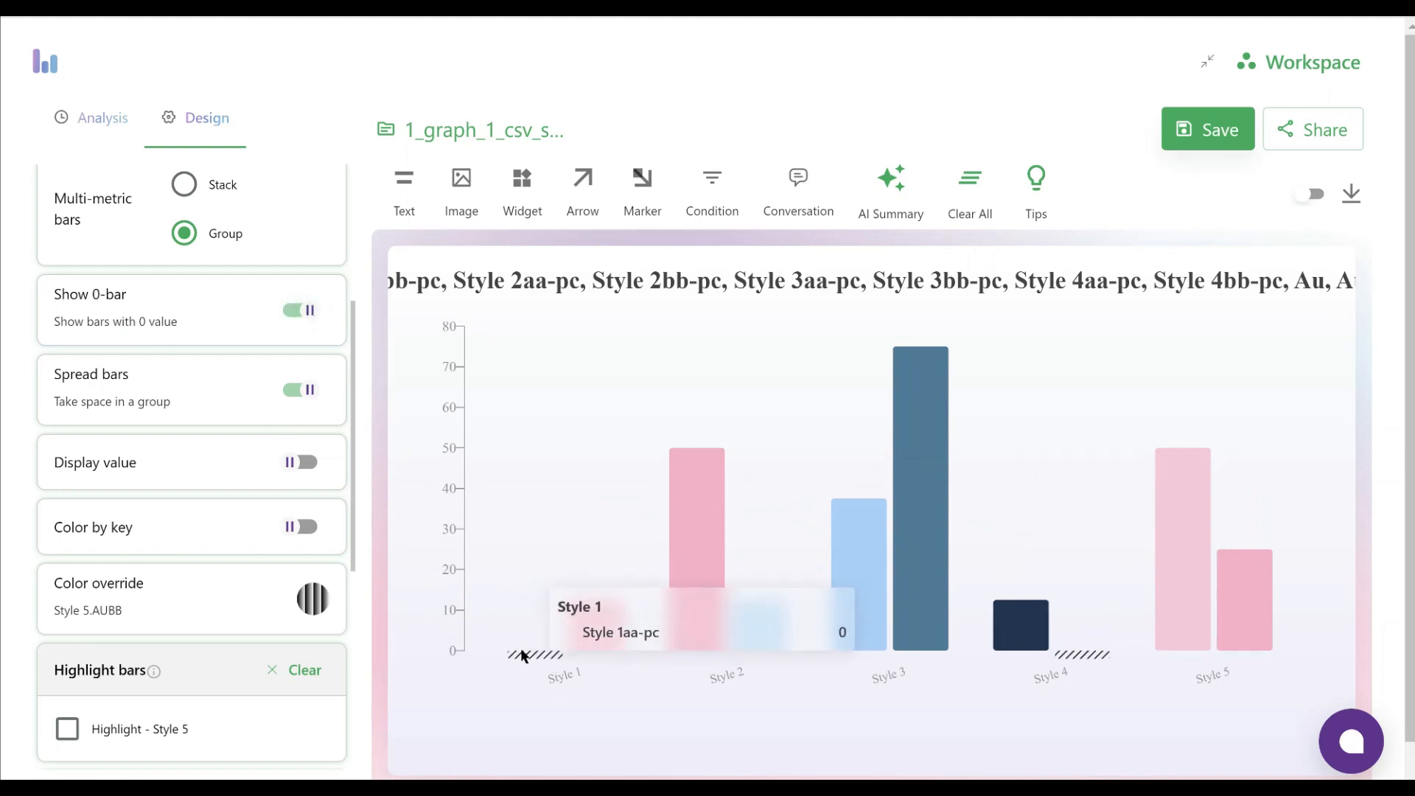
pyautogui.click(295, 310)
pyautogui.moveTo(566, 639)
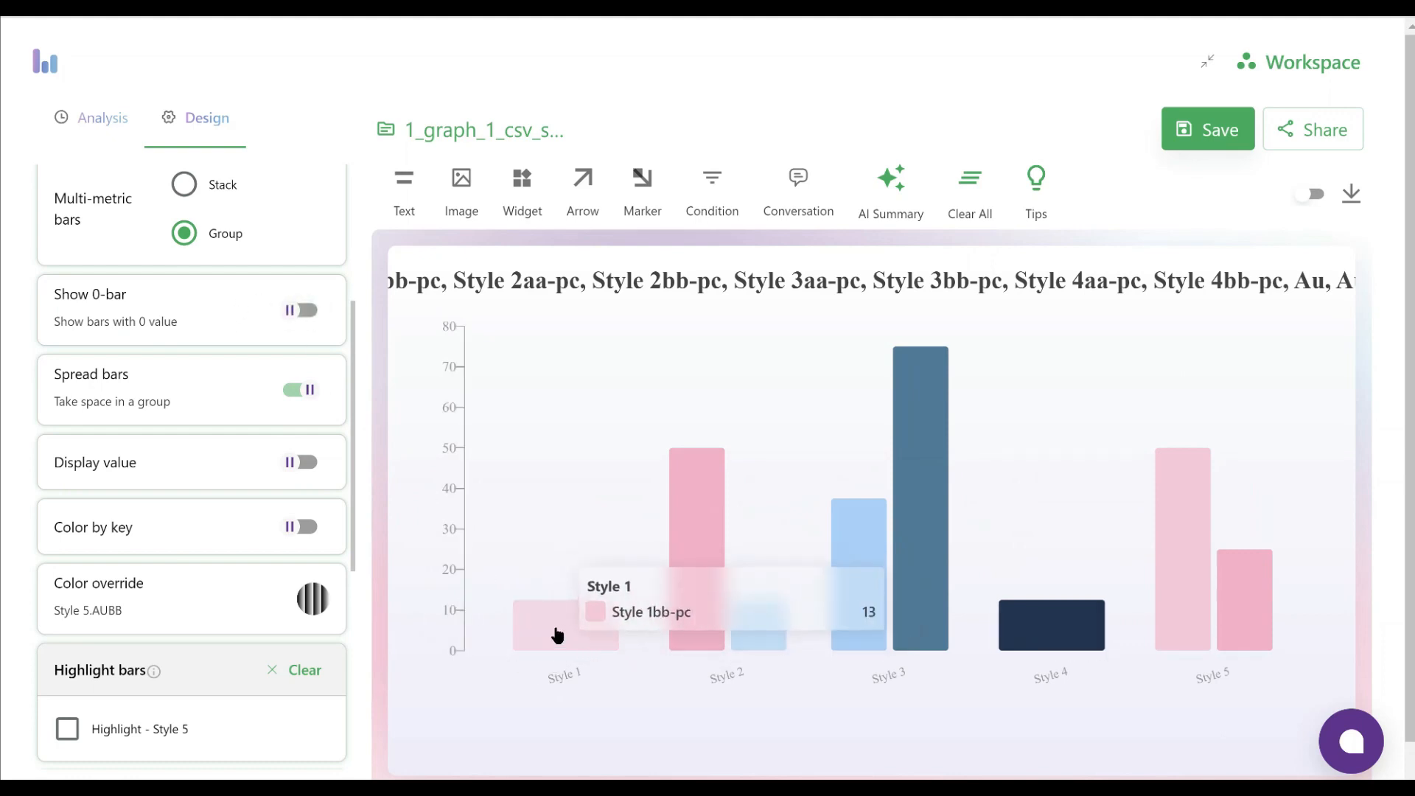
pyautogui.click(309, 312)
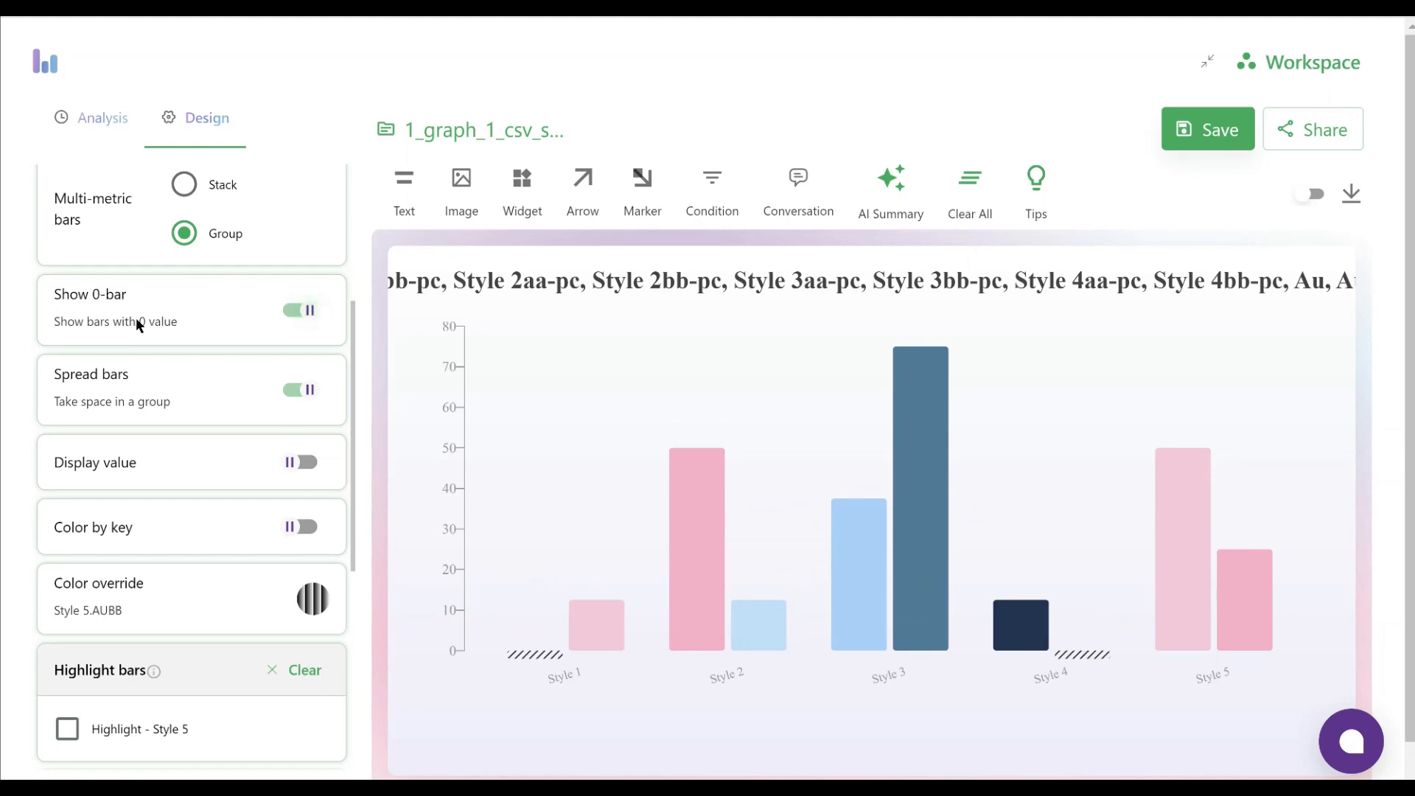
# Display the values on the bars and make their font slightly larger
pyautogui.moveTo(554, 656)
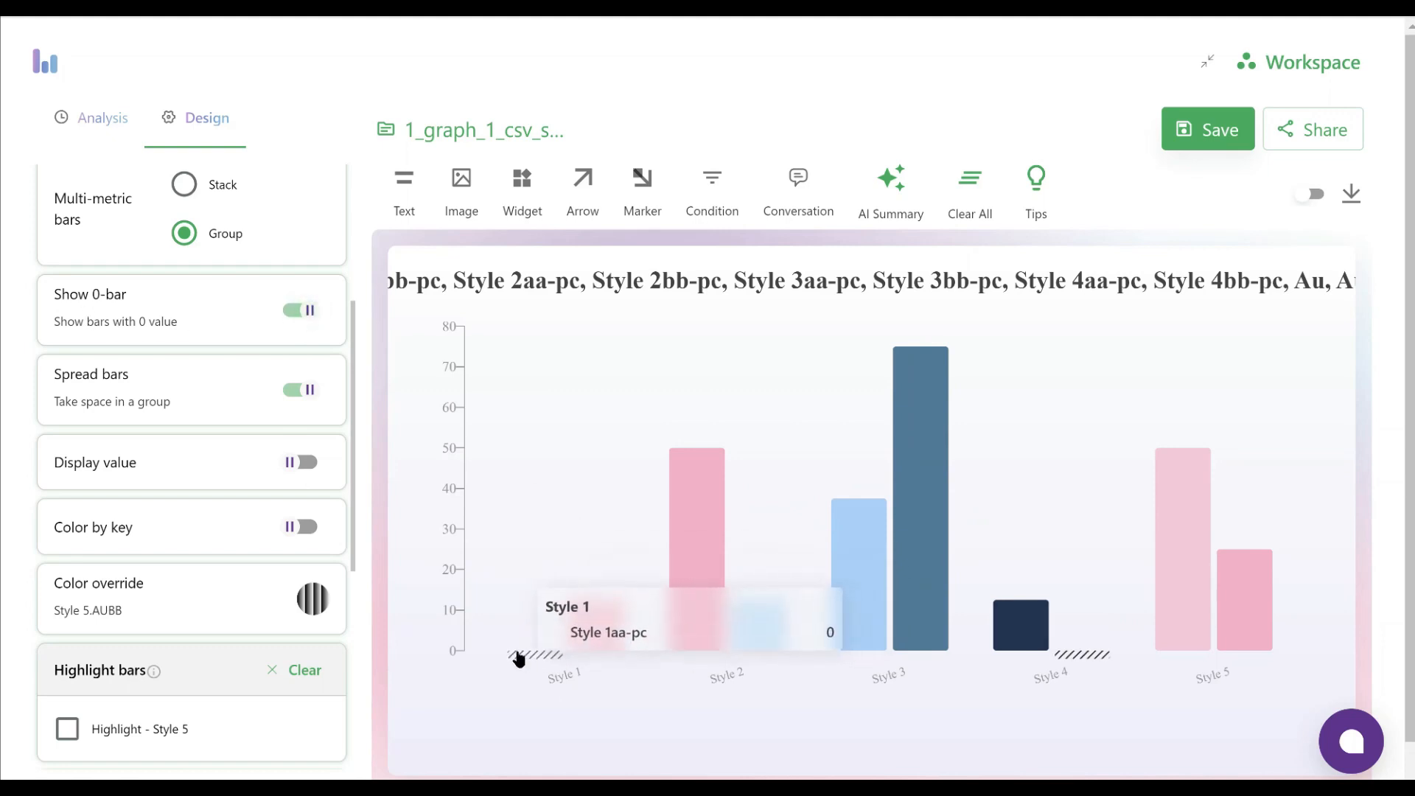
pyautogui.click(307, 464)
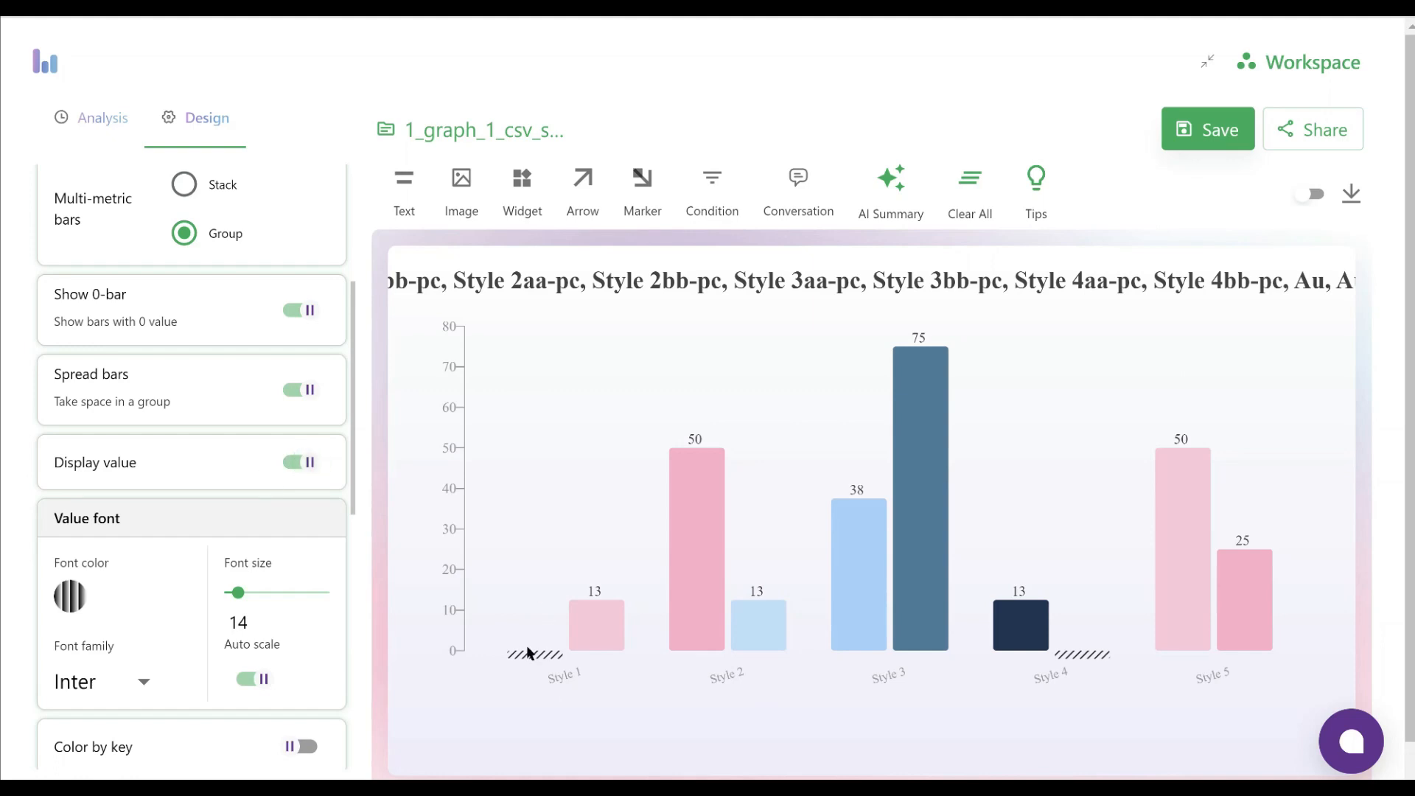
pyautogui.moveTo(237, 592); pyautogui.dragTo(249, 595)
pyautogui.moveTo(521, 654)
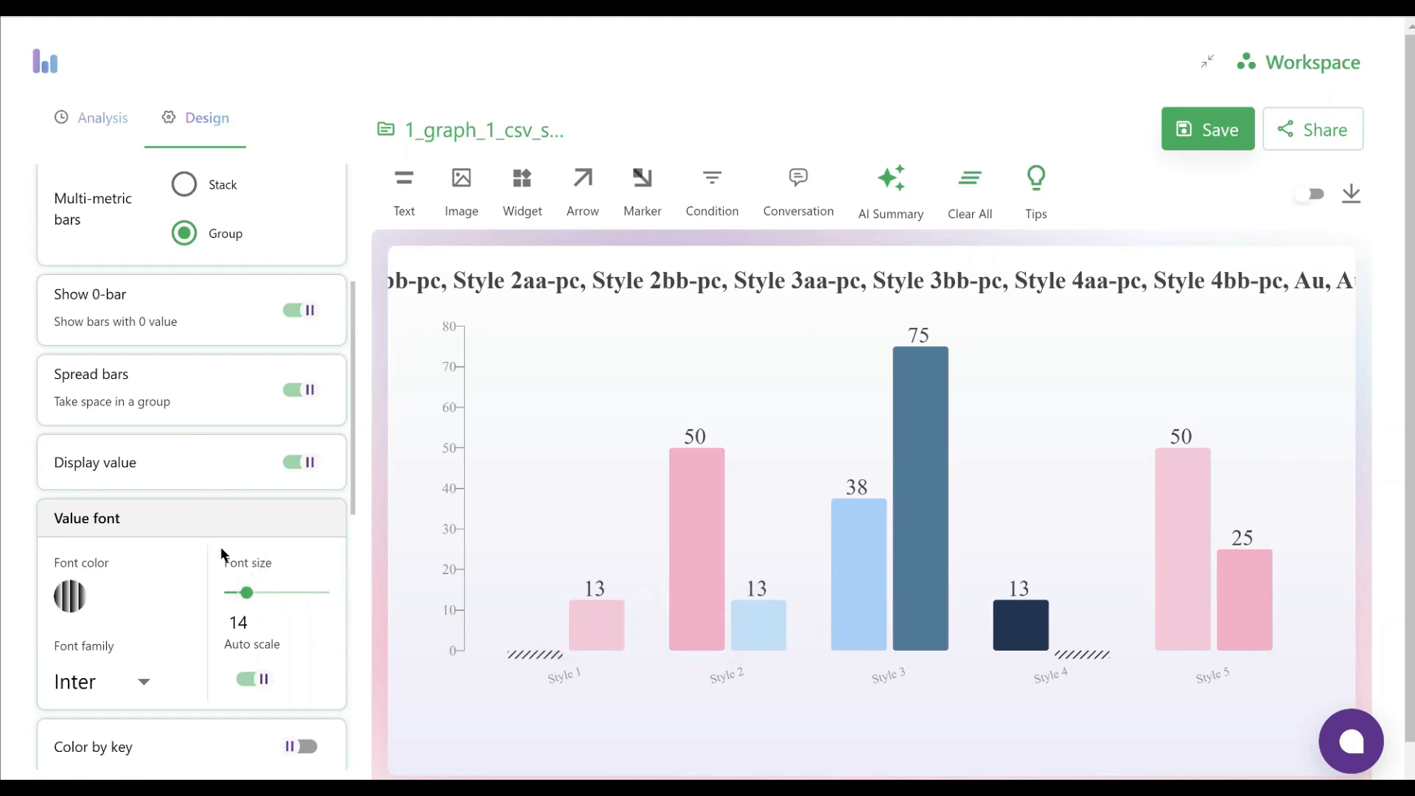
# Set the font color of the bar values to black (#000000)
pyautogui.scroll(-1, 211, 530)
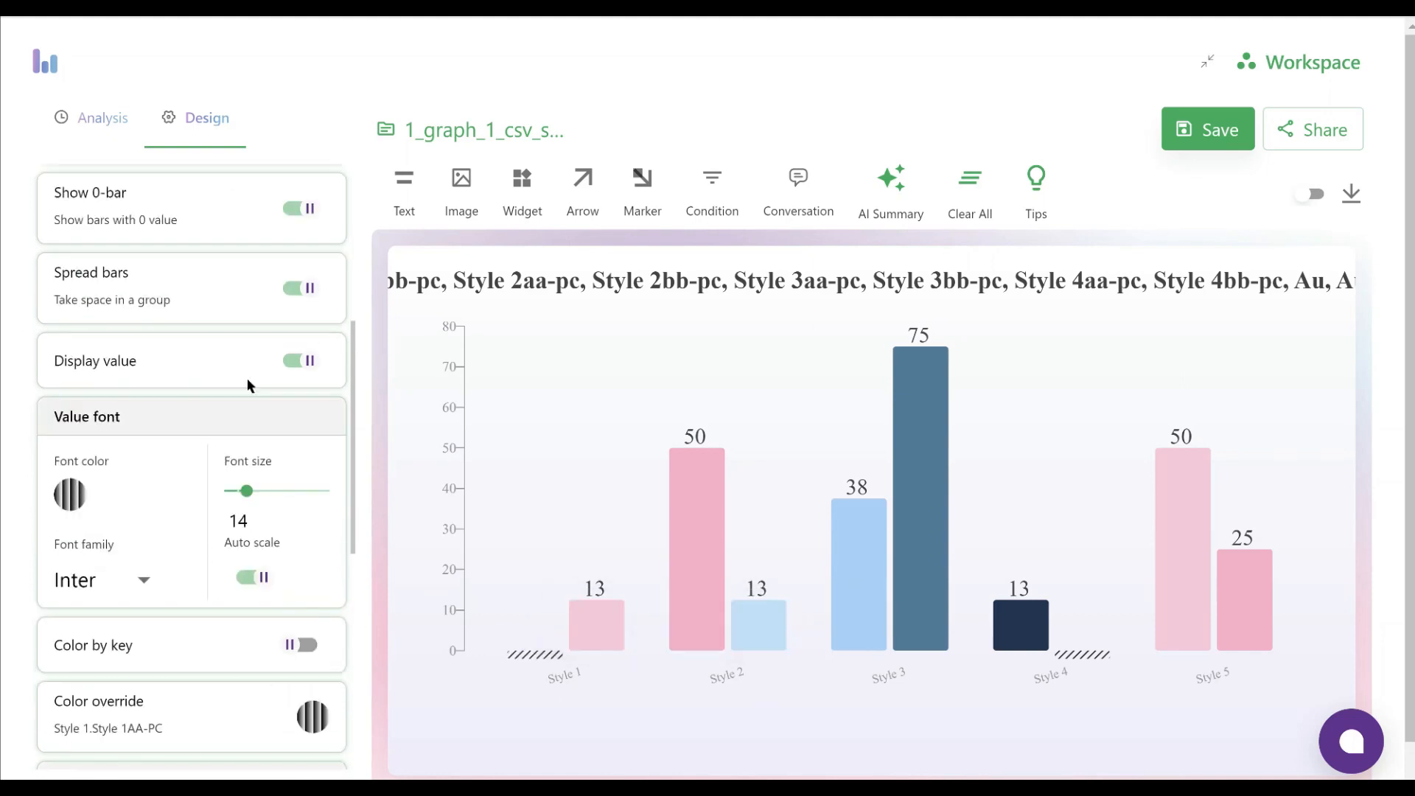
pyautogui.click(71, 496)
pyautogui.click(393, 345)
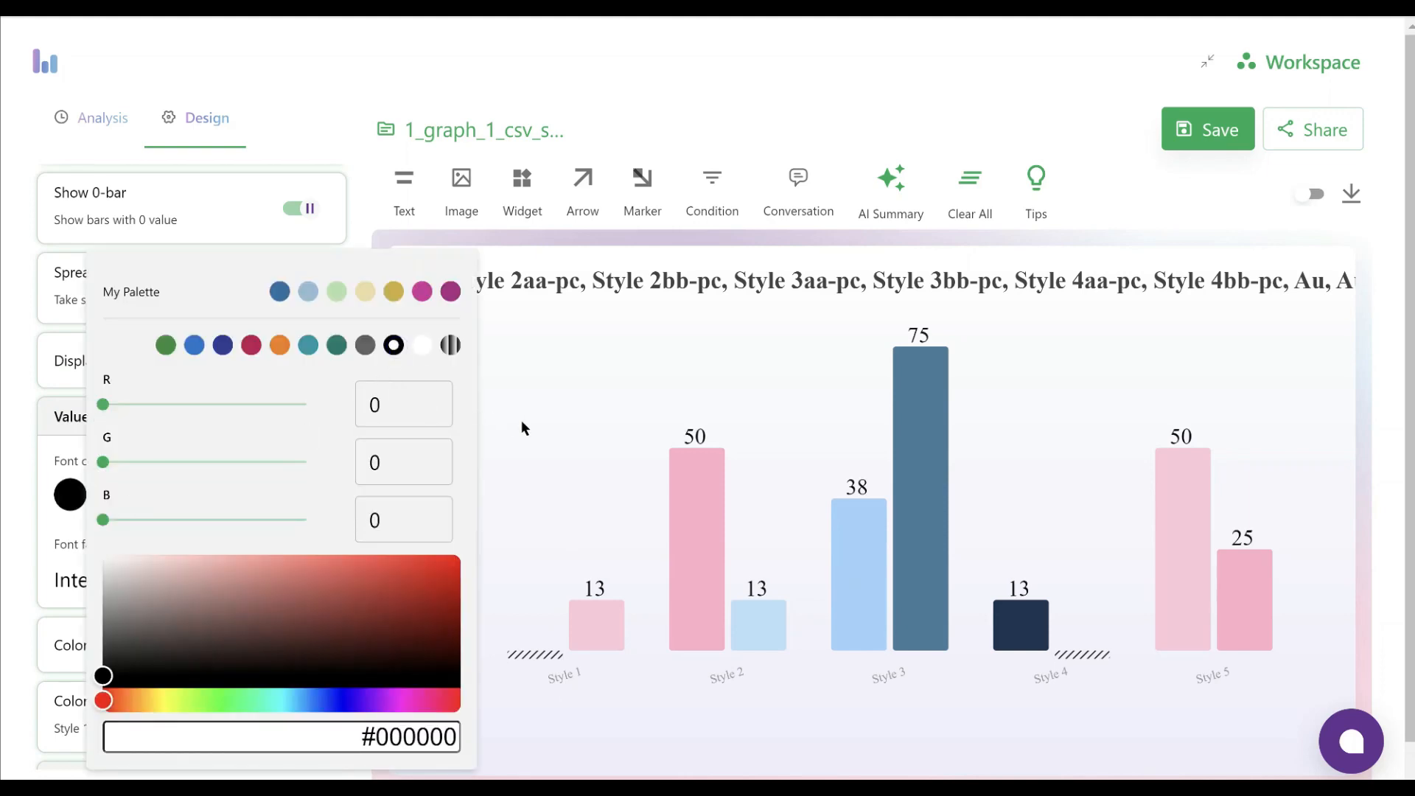
pyautogui.click(521, 423)
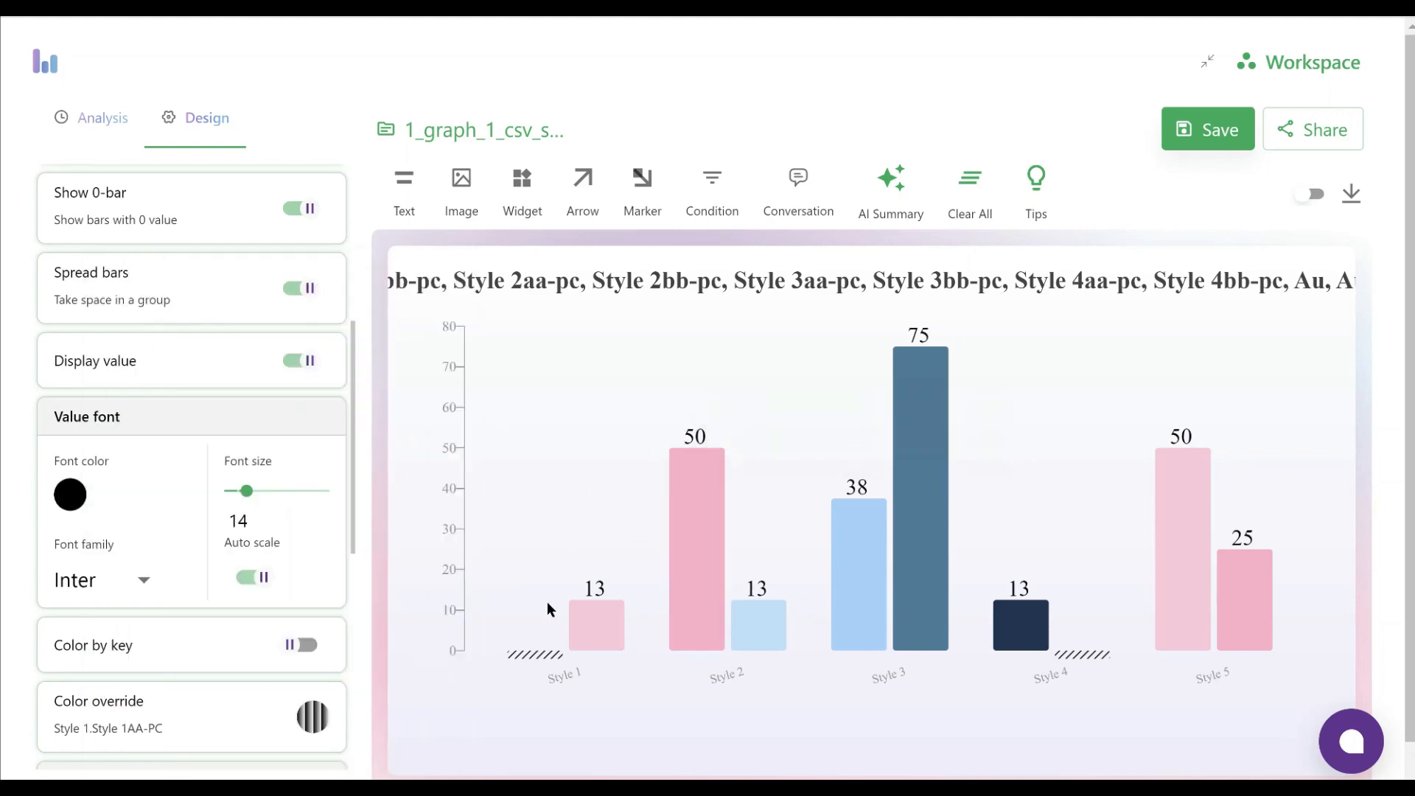
# Override the color of the zero-value Style 1AA-PC bar under Style 1 with the palette blue #2B6FA6
pyautogui.scroll(-2, 209, 563)
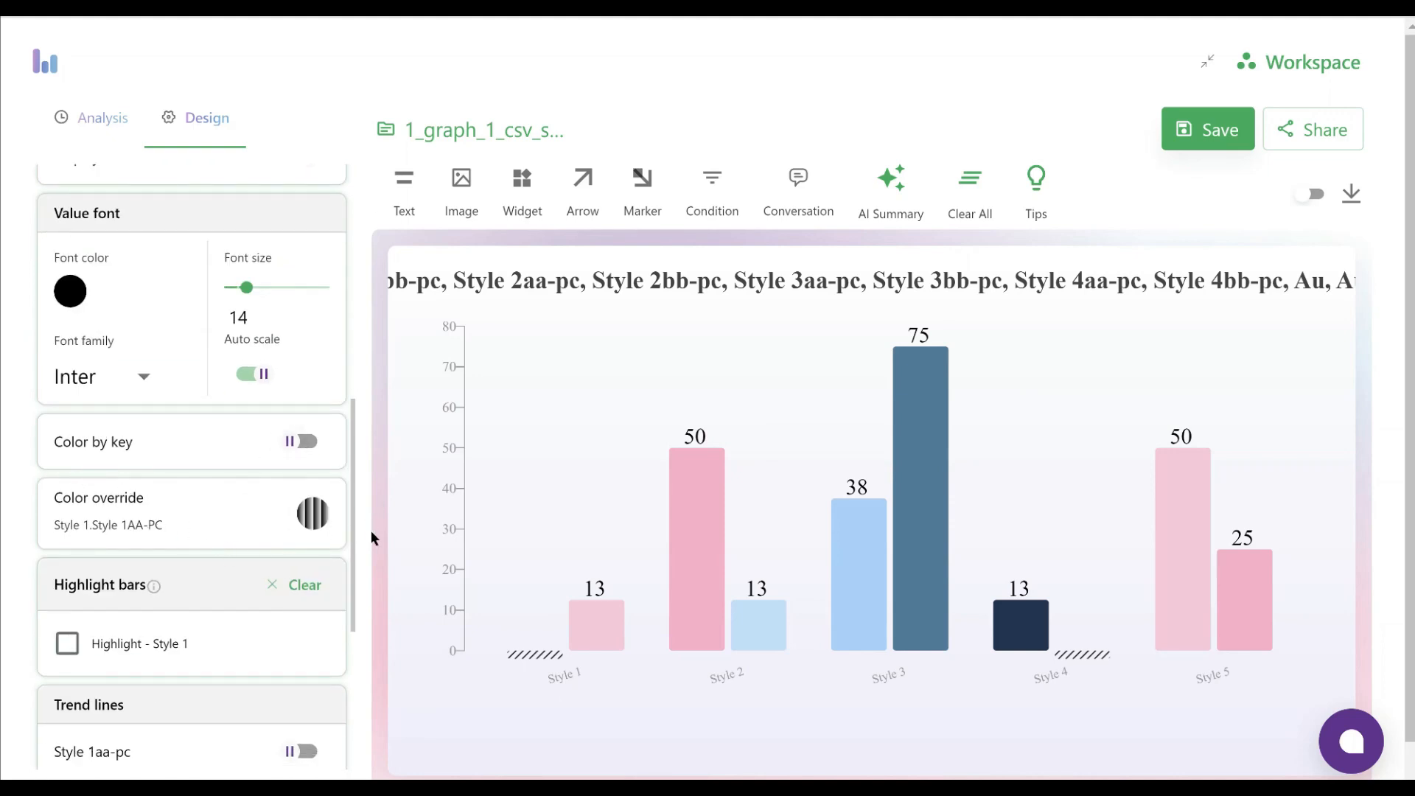
pyautogui.moveTo(524, 644)
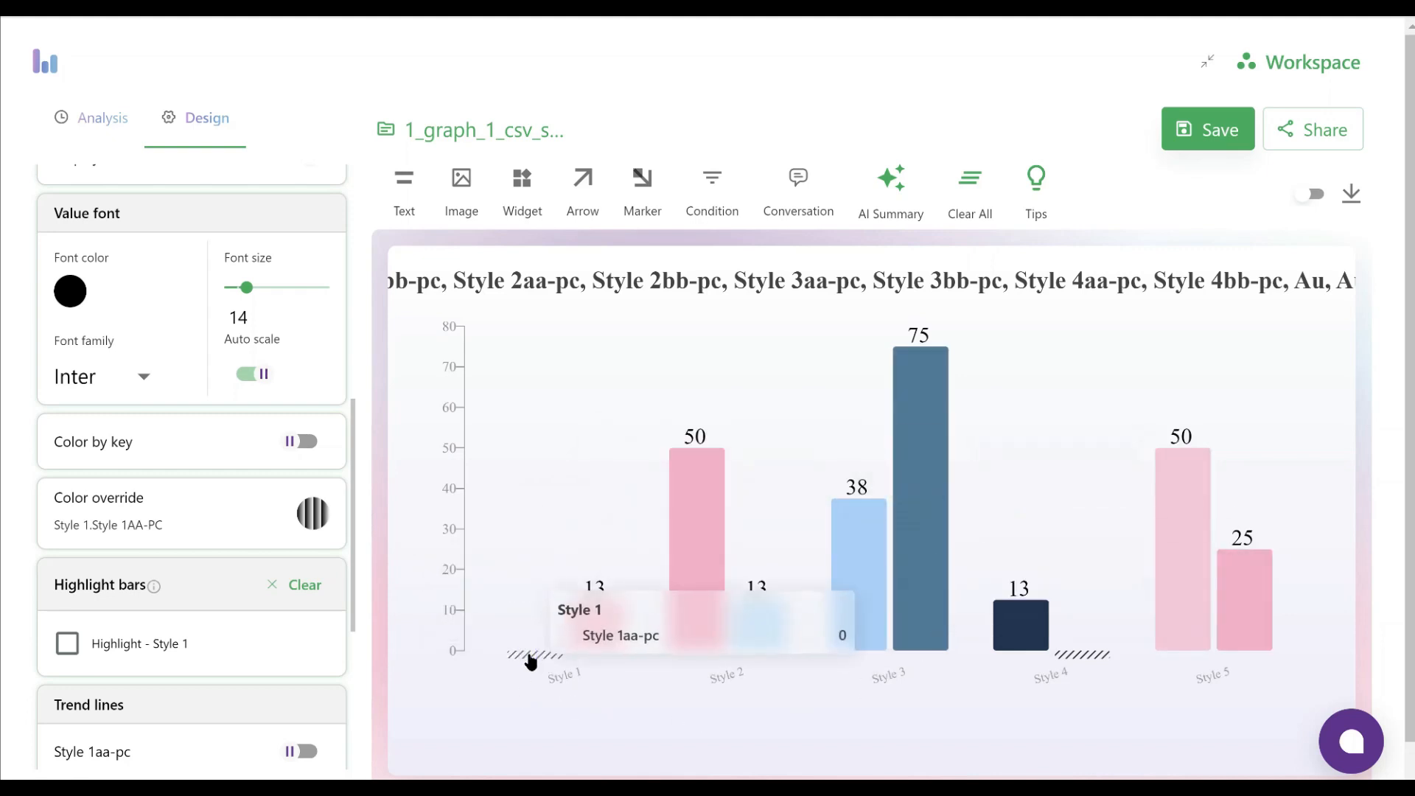
pyautogui.click(312, 519)
pyautogui.click(522, 293)
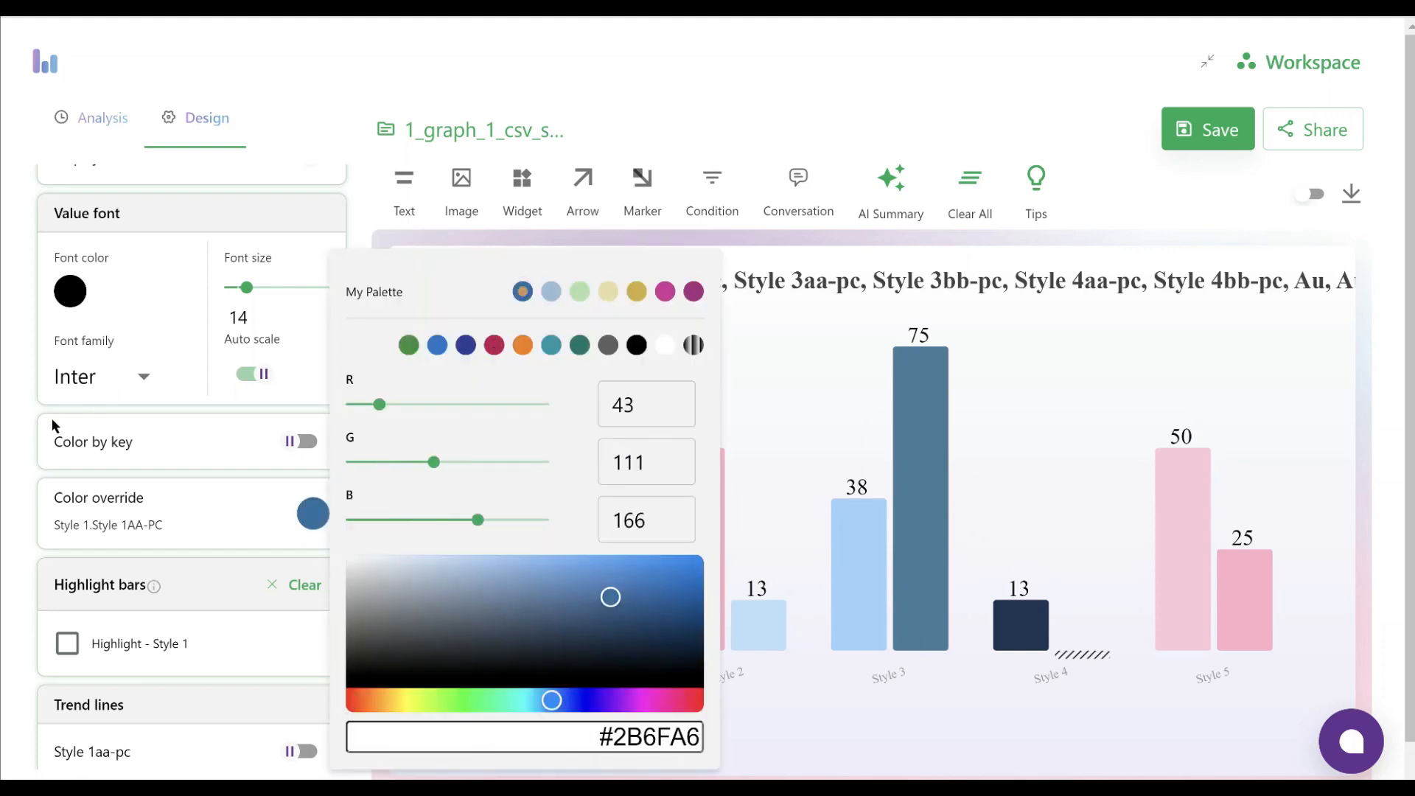
pyautogui.click(25, 436)
# Override the colors of the Style 2AA-PC, Style 3AA-PC, Style 4AA-PC and Style 5 AU bars with the palette blue #2B6FA6
pyautogui.click(685, 554)
pyautogui.click(309, 516)
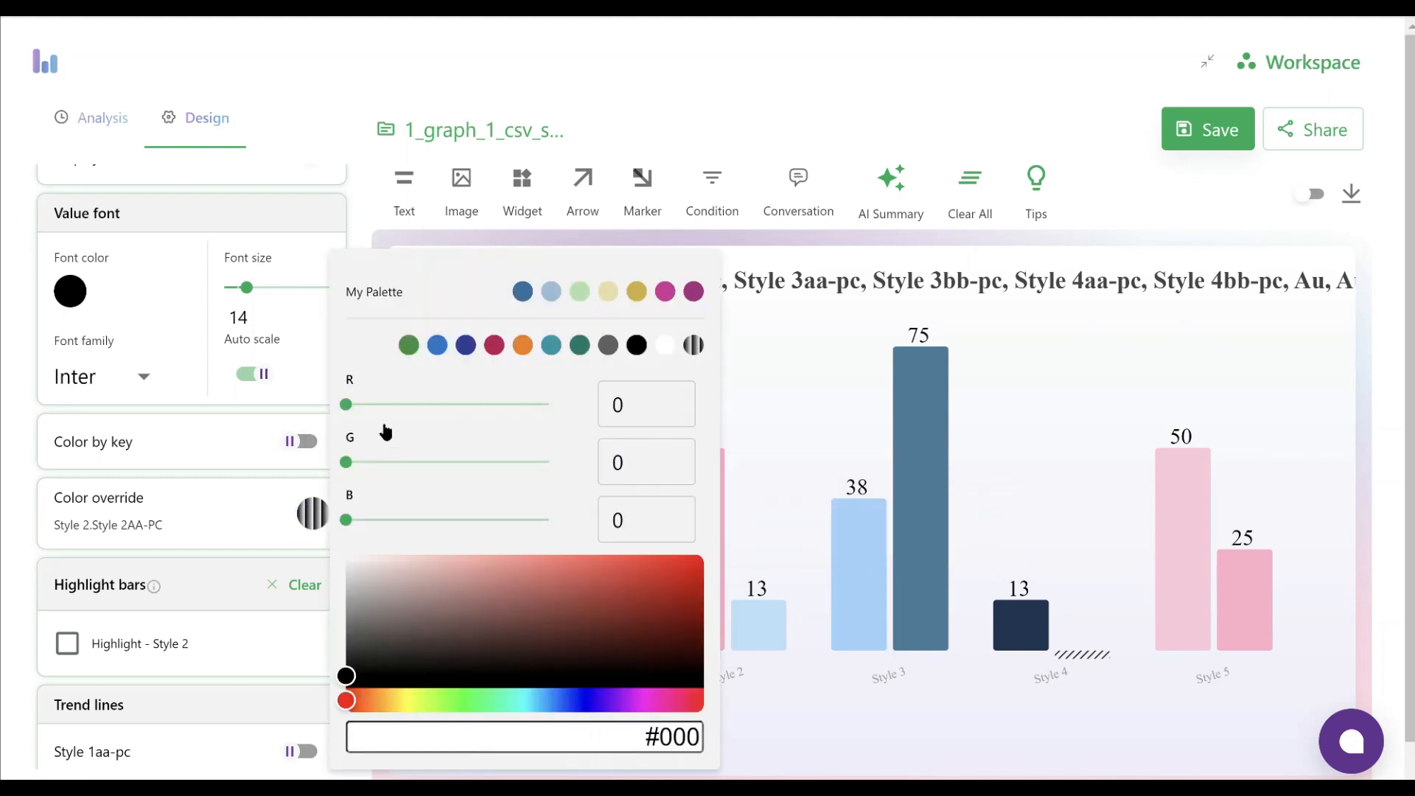
pyautogui.click(522, 292)
pyautogui.click(859, 566)
pyautogui.click(522, 292)
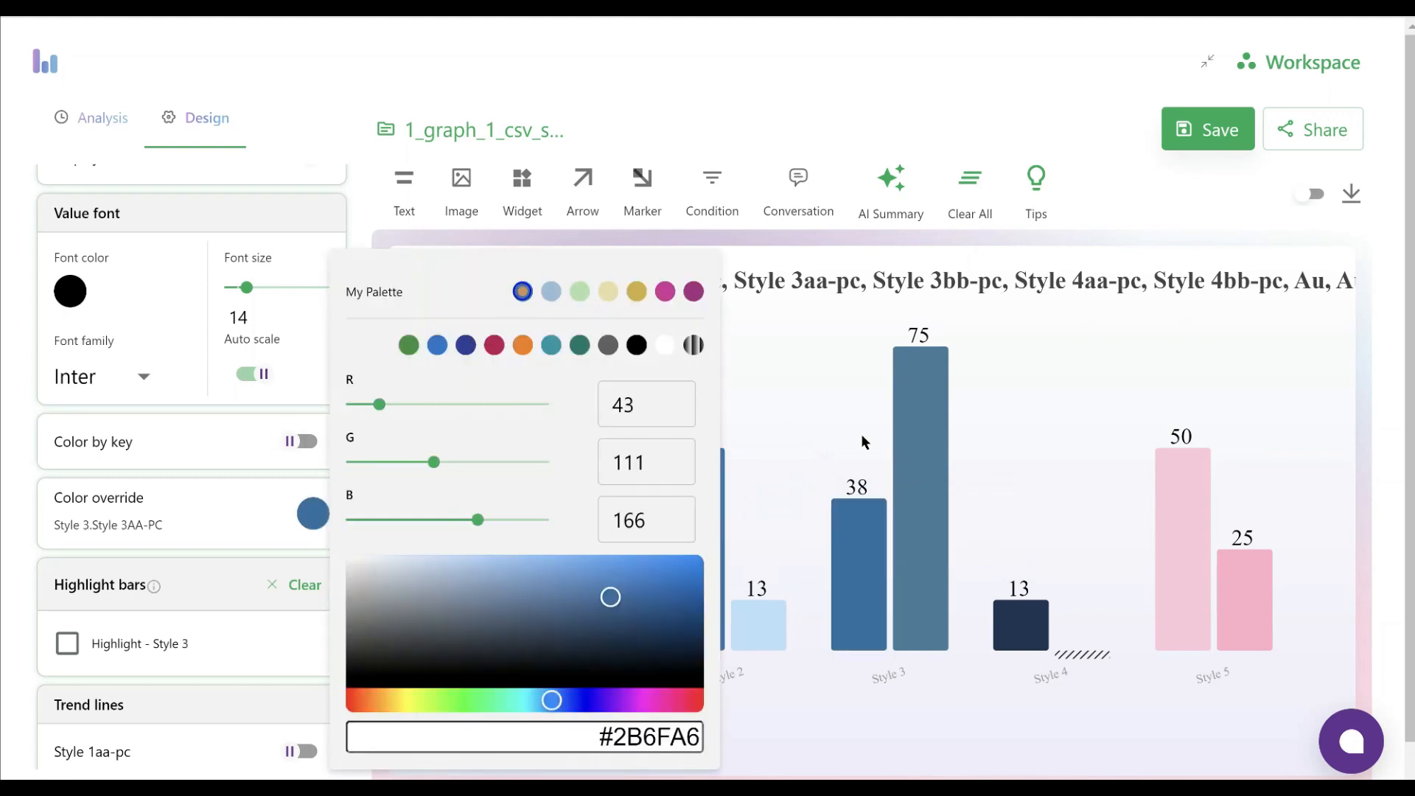
pyautogui.click(1020, 621)
pyautogui.click(521, 292)
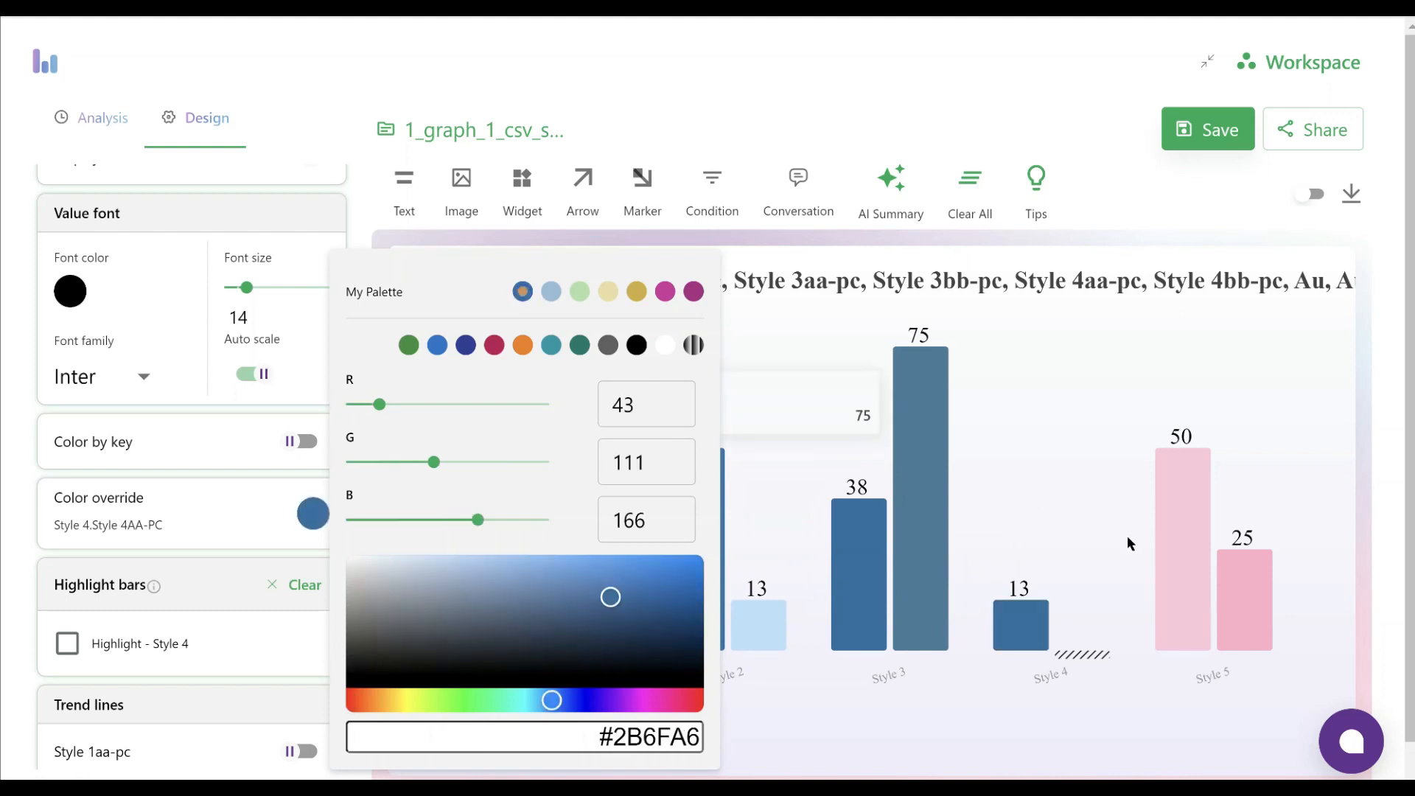
pyautogui.click(1178, 561)
pyautogui.click(522, 293)
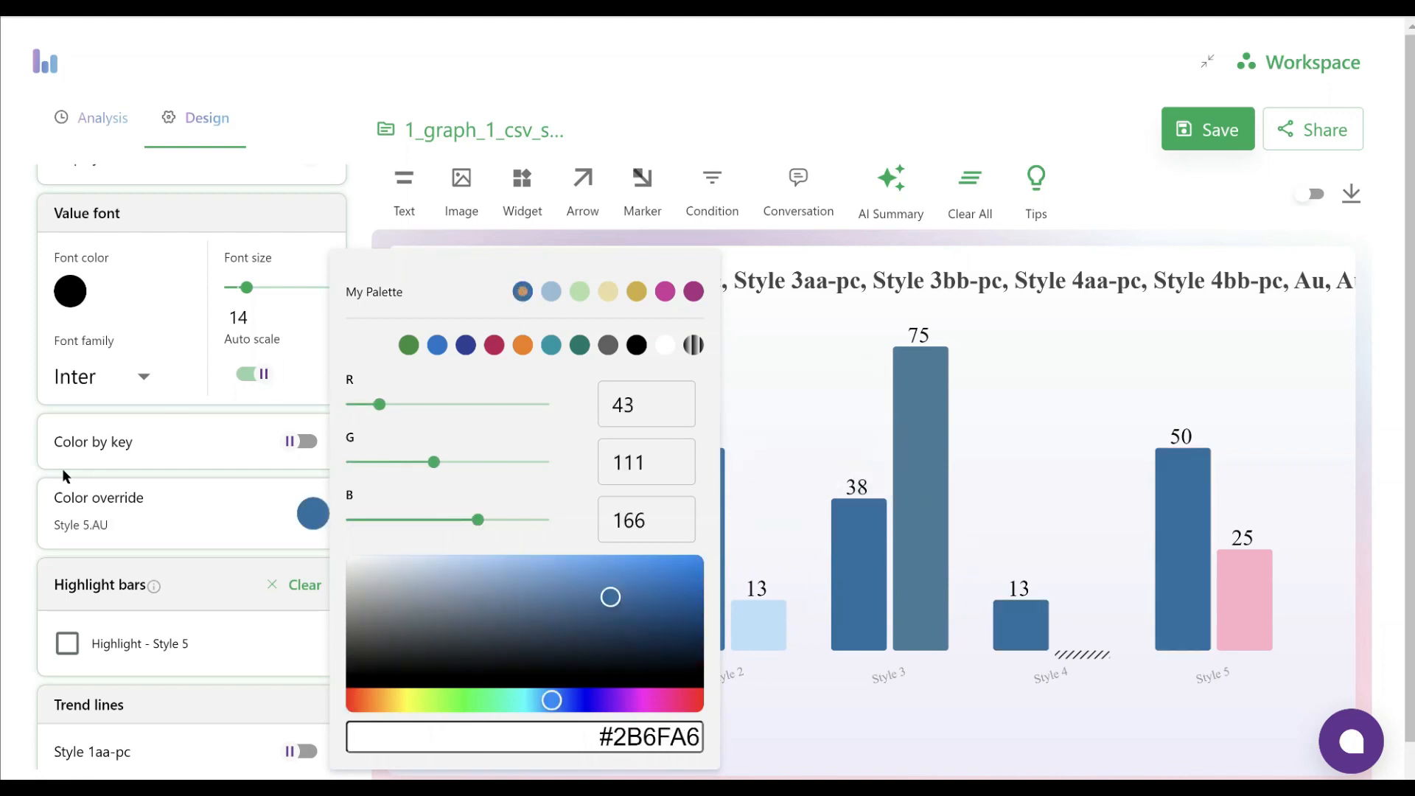
# Override the colors of the Style 1BB-PC and Style 2BB-PC bars with the palette gold #d4af37
pyautogui.click(13, 492)
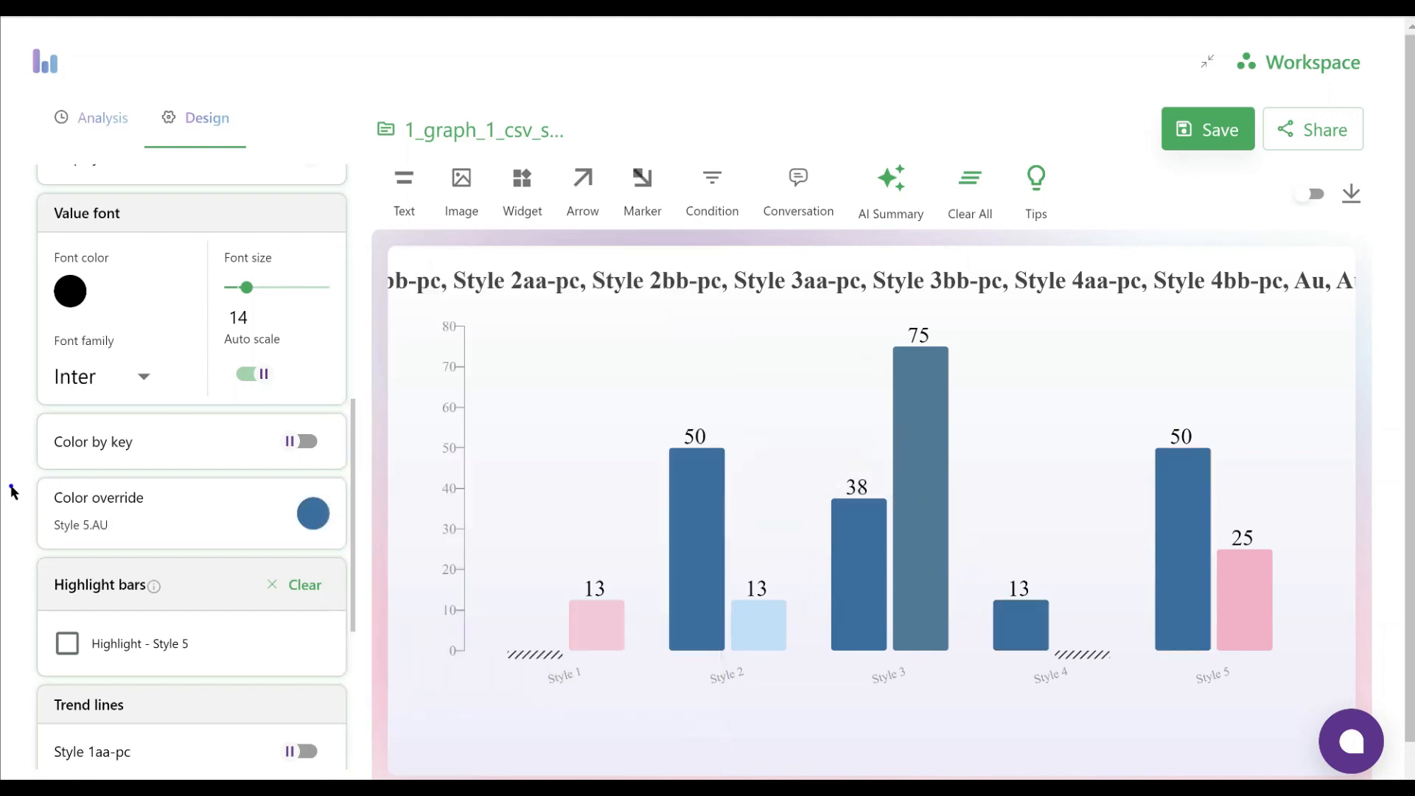
pyautogui.click(593, 626)
pyautogui.click(308, 520)
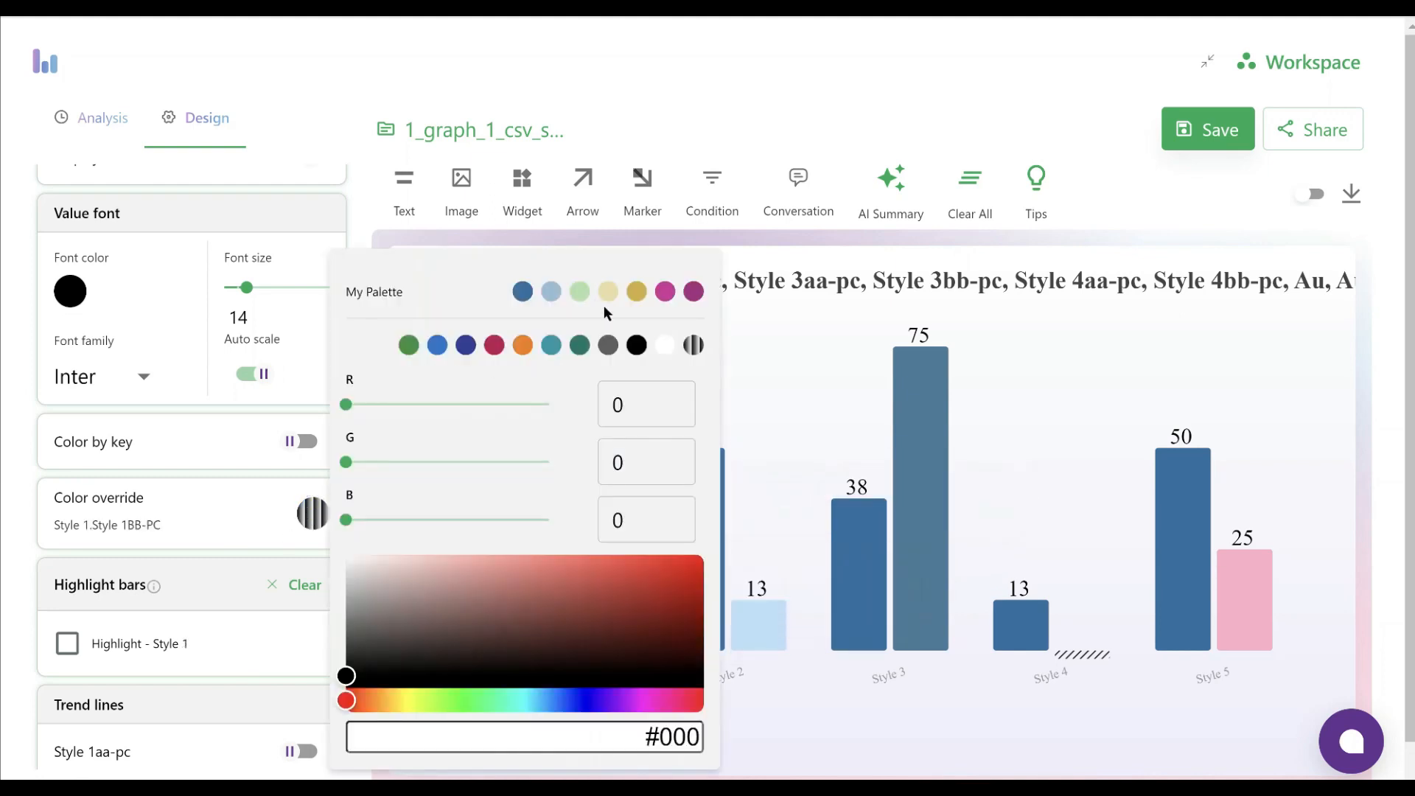
pyautogui.click(638, 291)
pyautogui.click(18, 433)
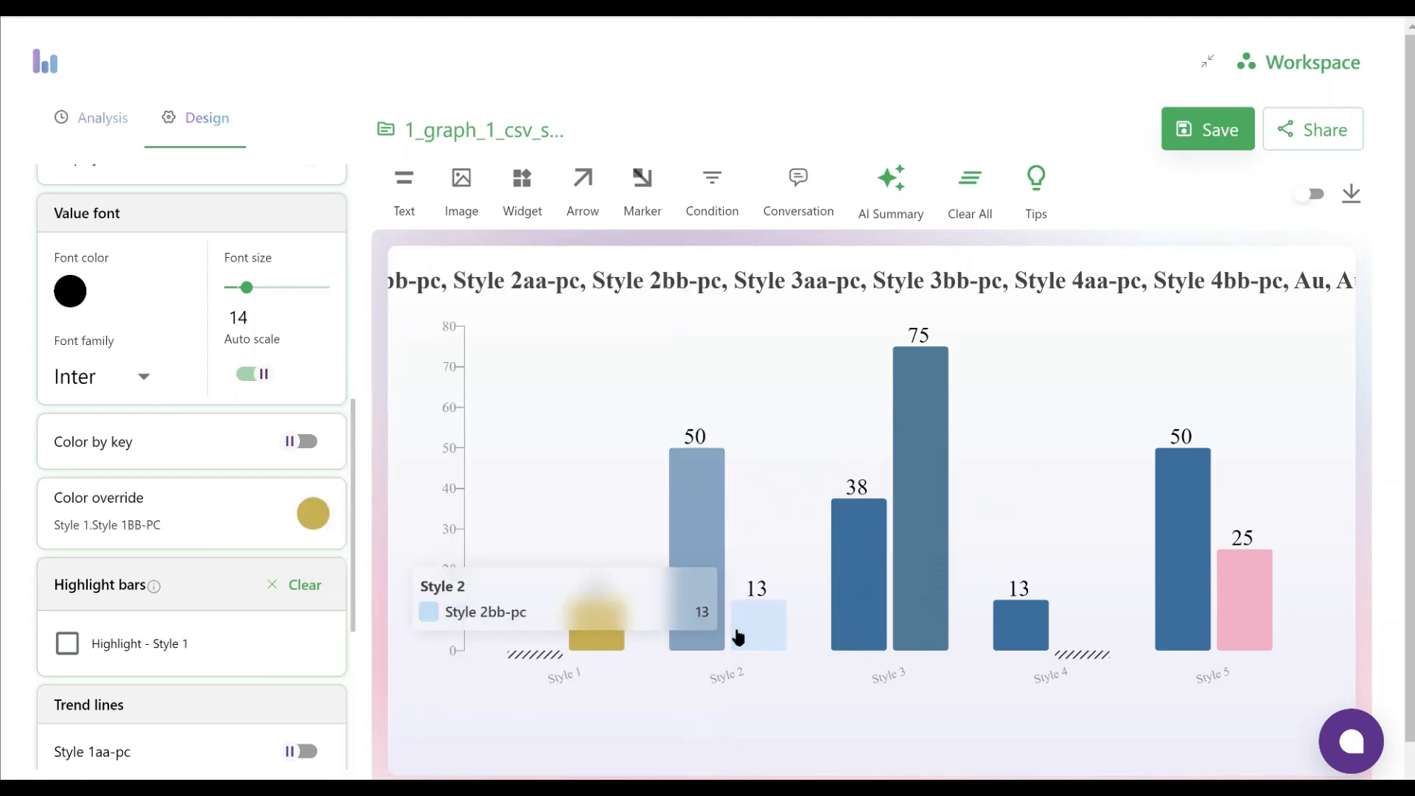
pyautogui.click(764, 637)
pyautogui.click(313, 514)
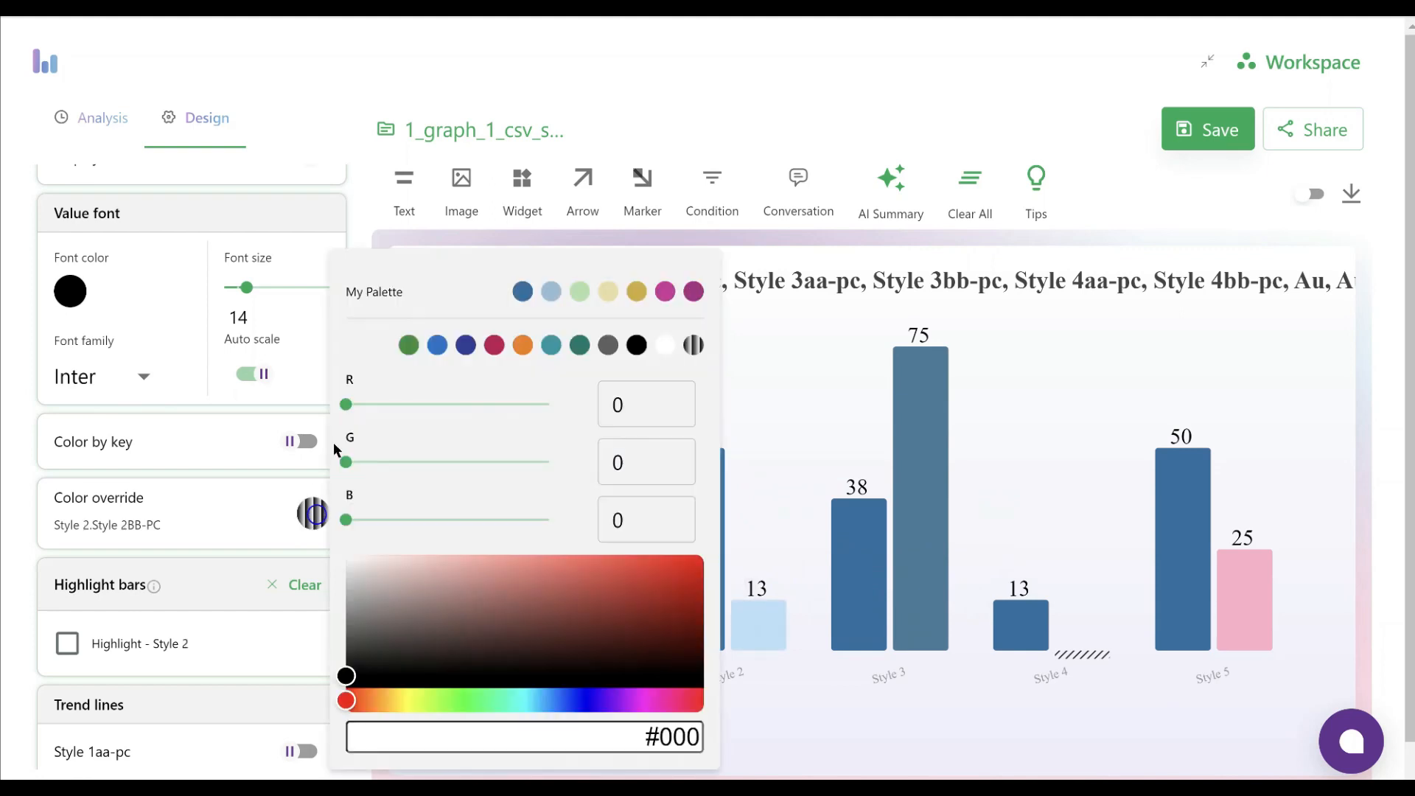
pyautogui.click(636, 291)
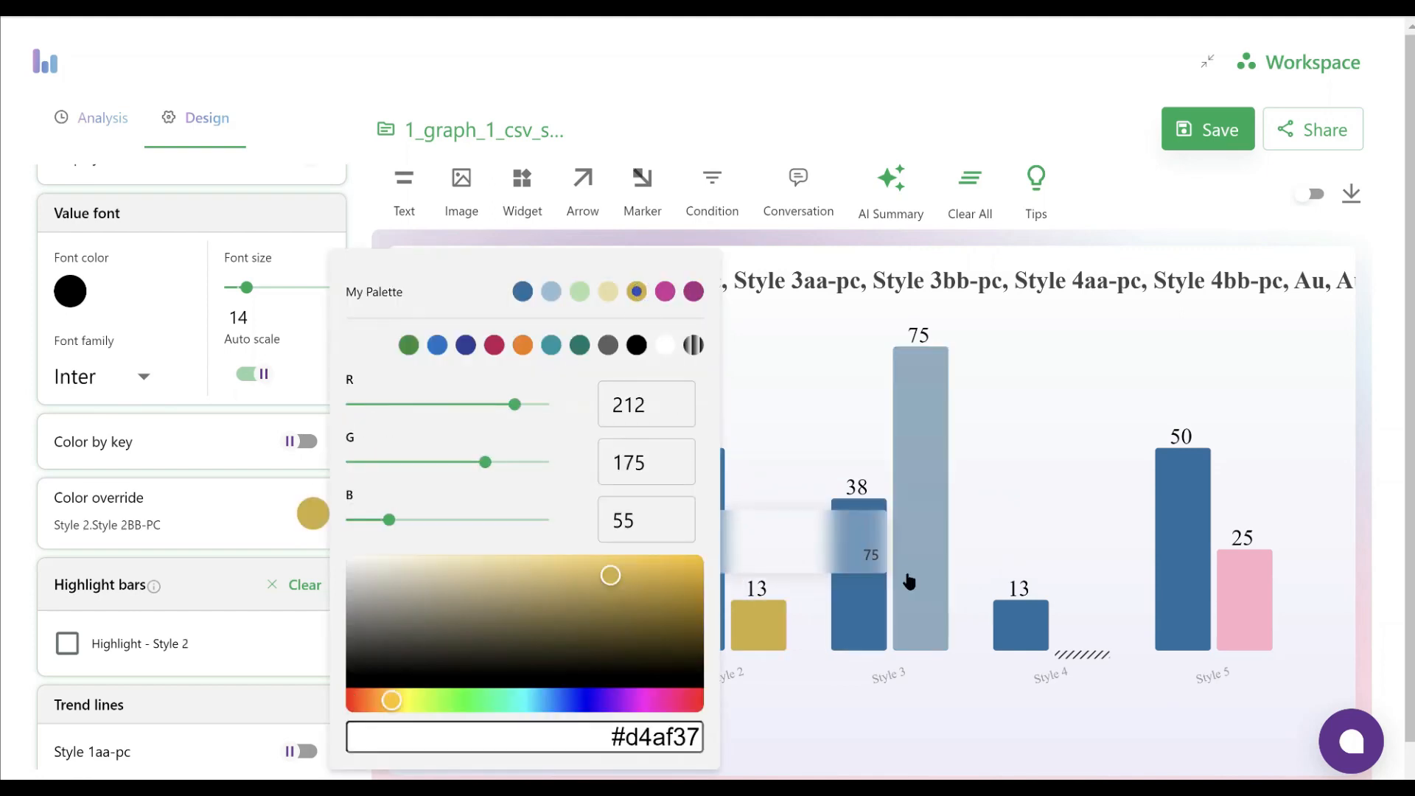
# Override the colors of the Style 3BB-PC, Style 4BB-PC and Style 5 AUBB bars with the palette gold #d4af37
pyautogui.click(908, 579)
pyautogui.click(636, 291)
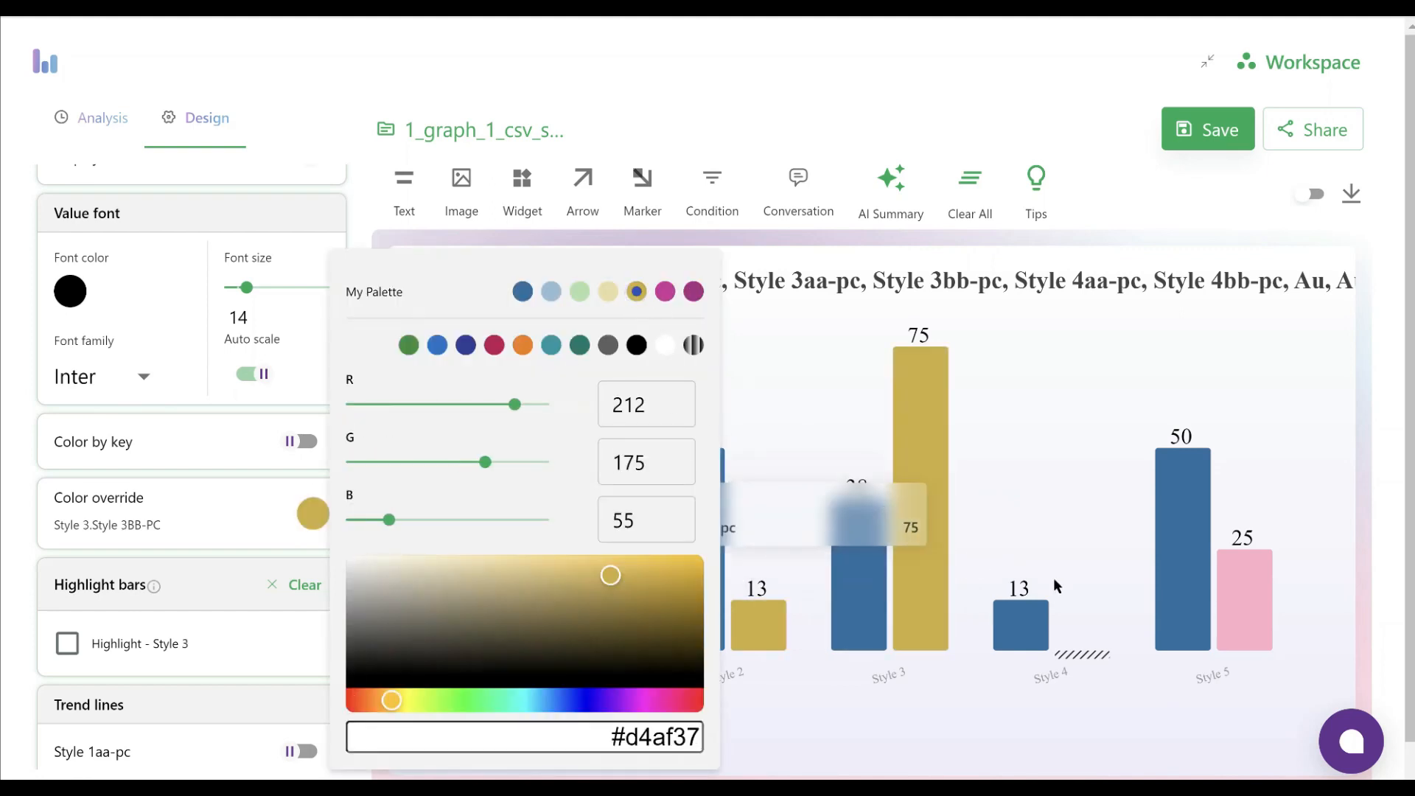
pyautogui.click(1069, 656)
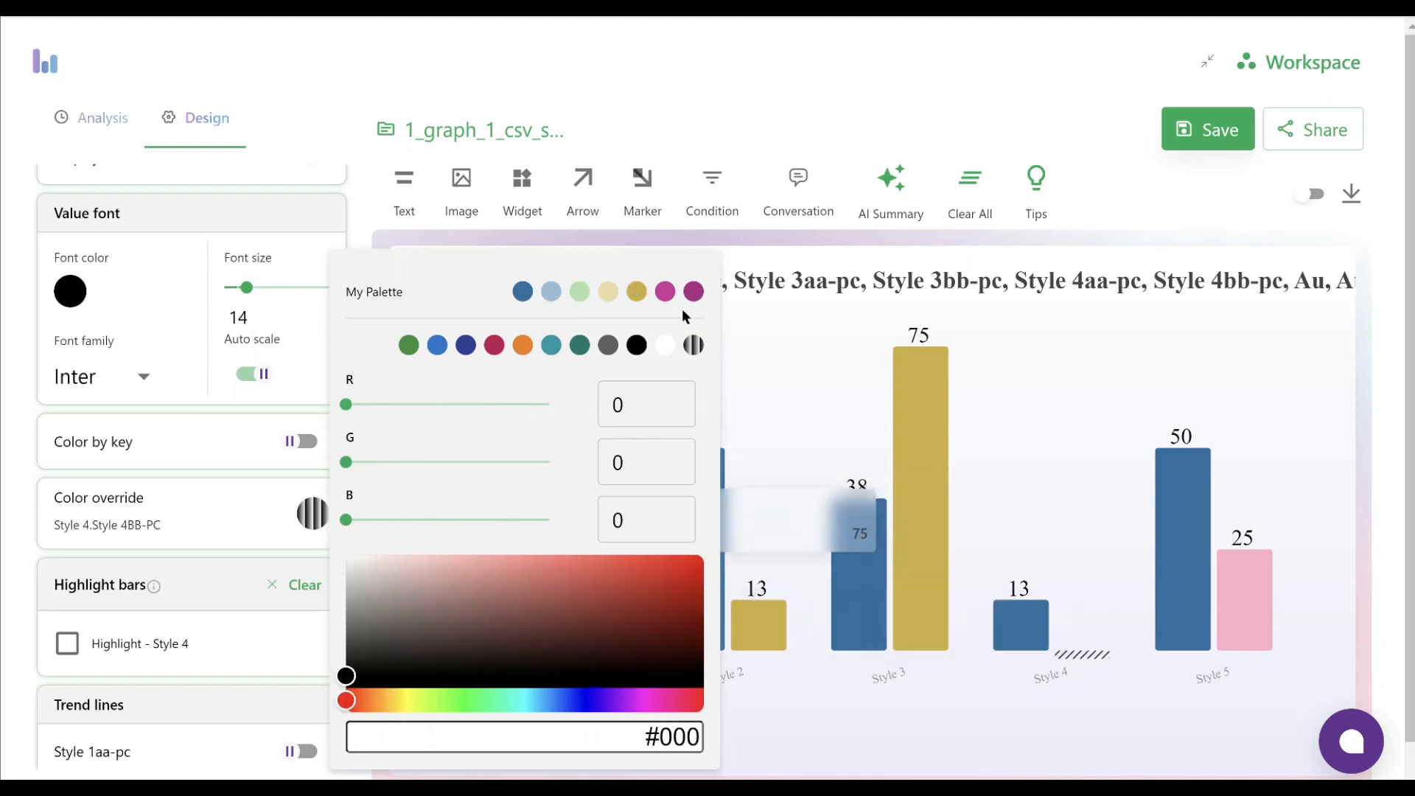
pyautogui.click(637, 292)
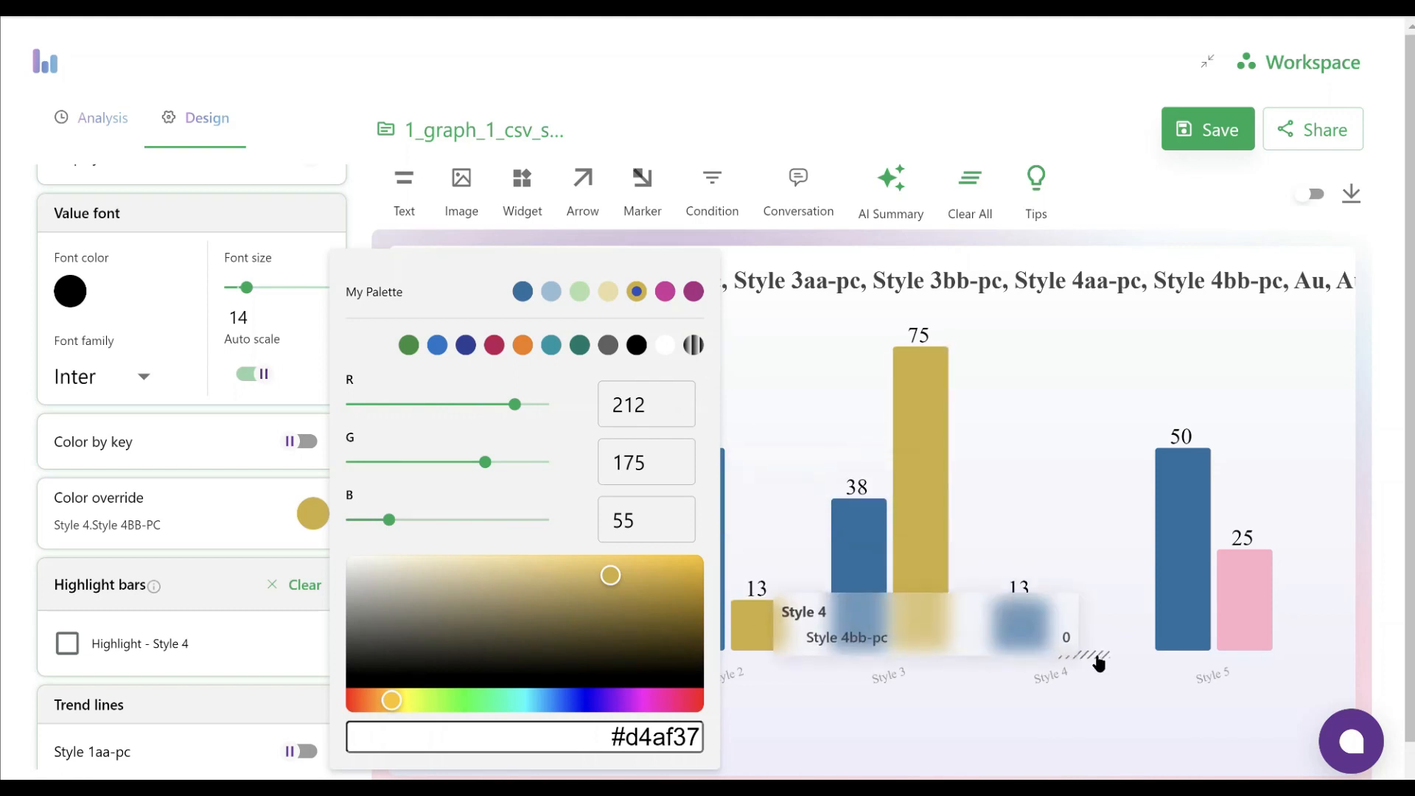
pyautogui.click(1245, 630)
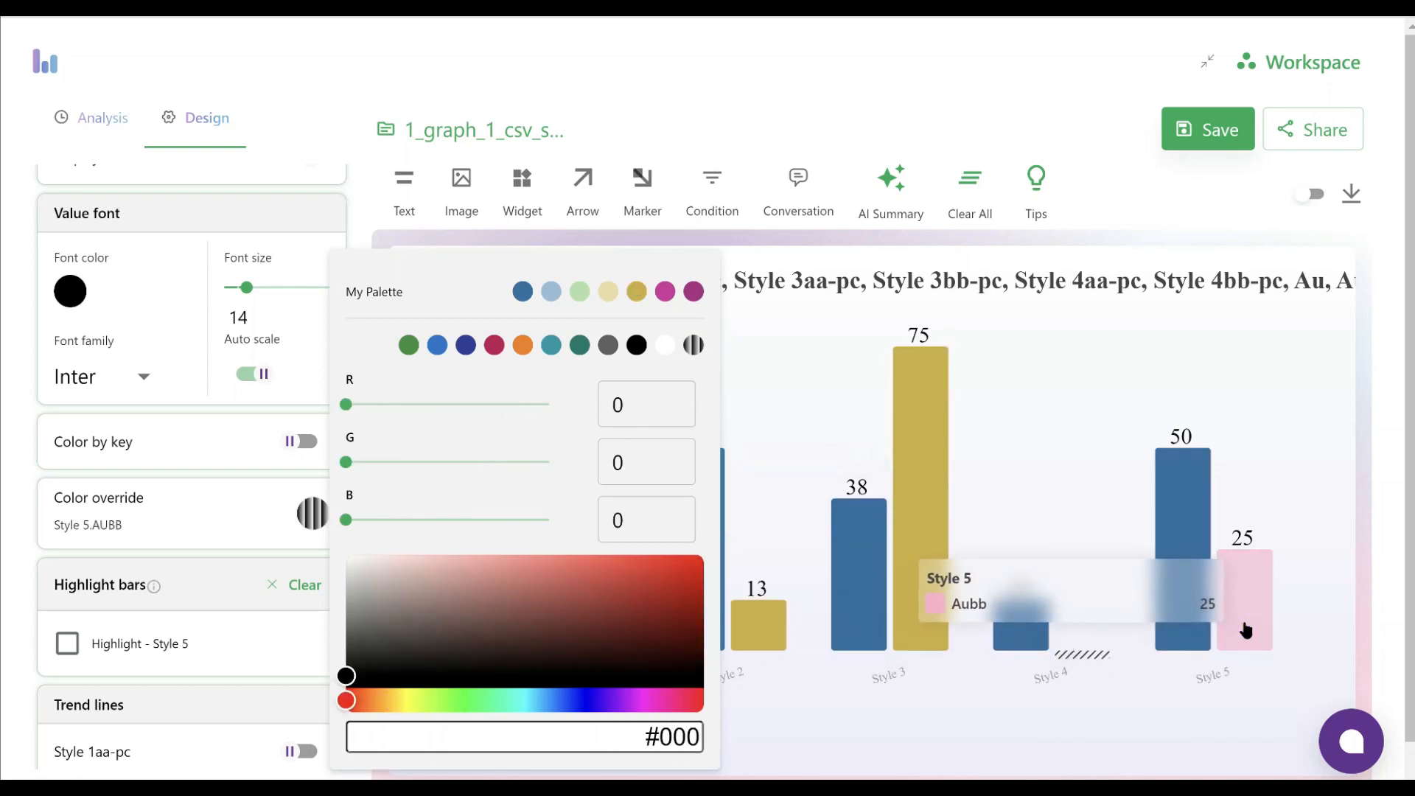
pyautogui.click(637, 292)
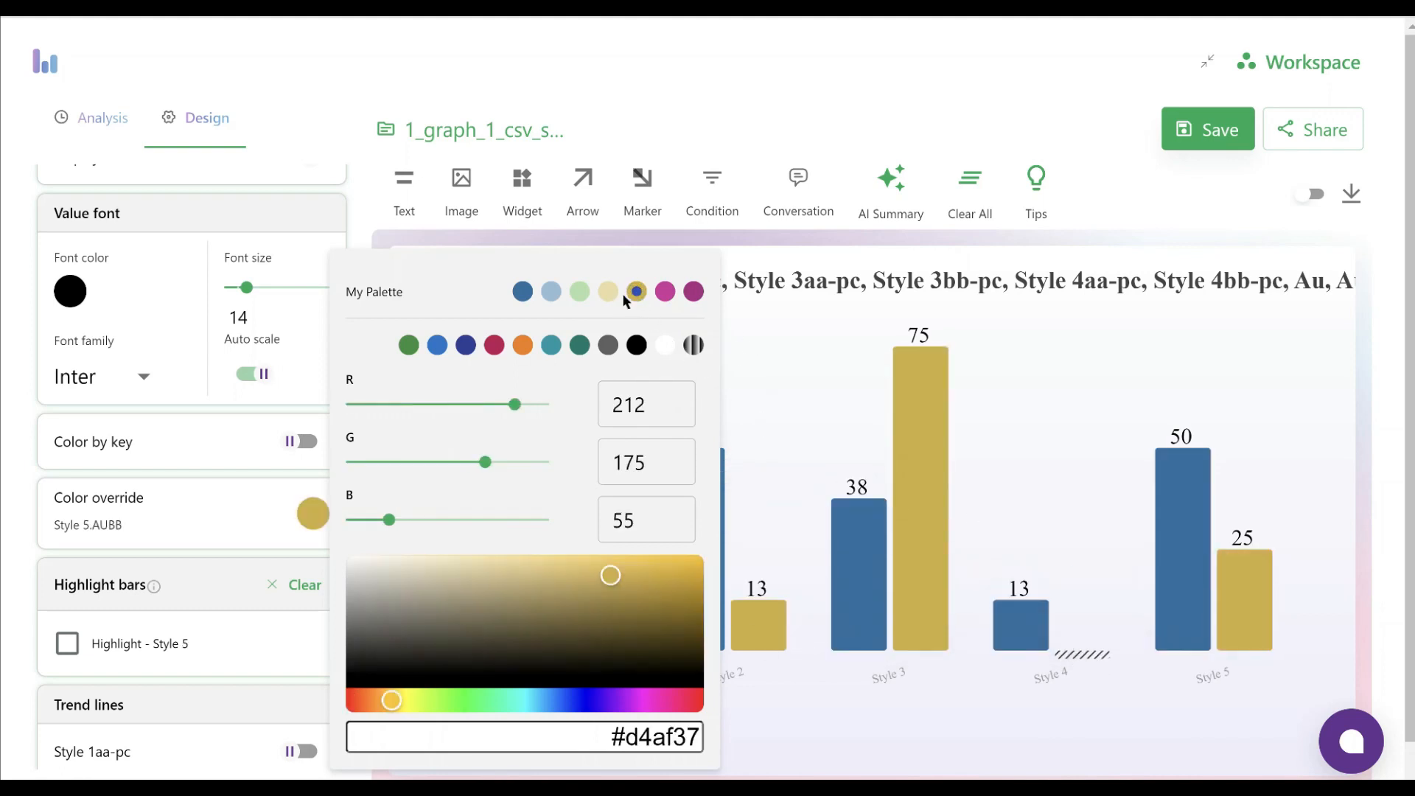
pyautogui.click(11, 468)
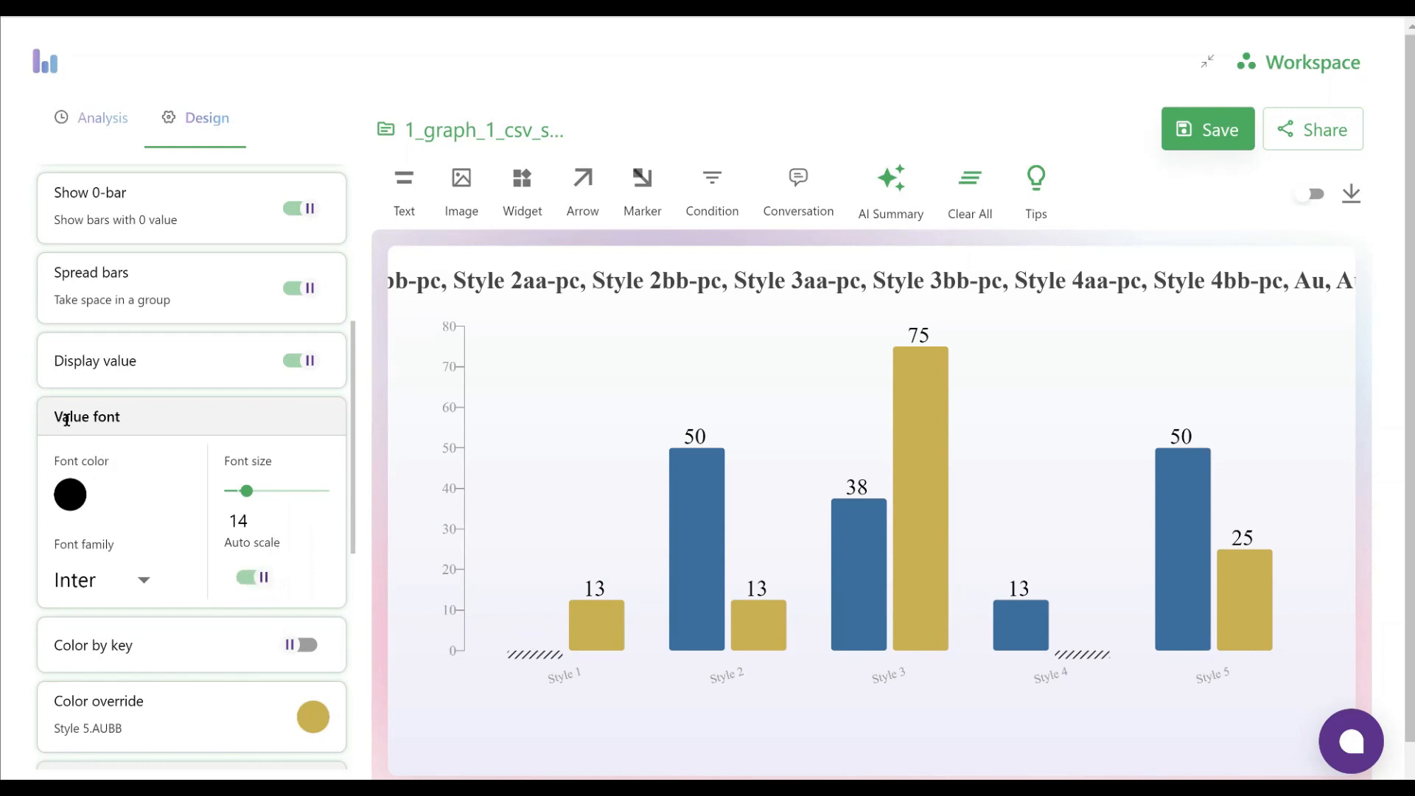
# Turn off auto scale for the bar value font and open the Y-axis settings
pyautogui.click(247, 580)
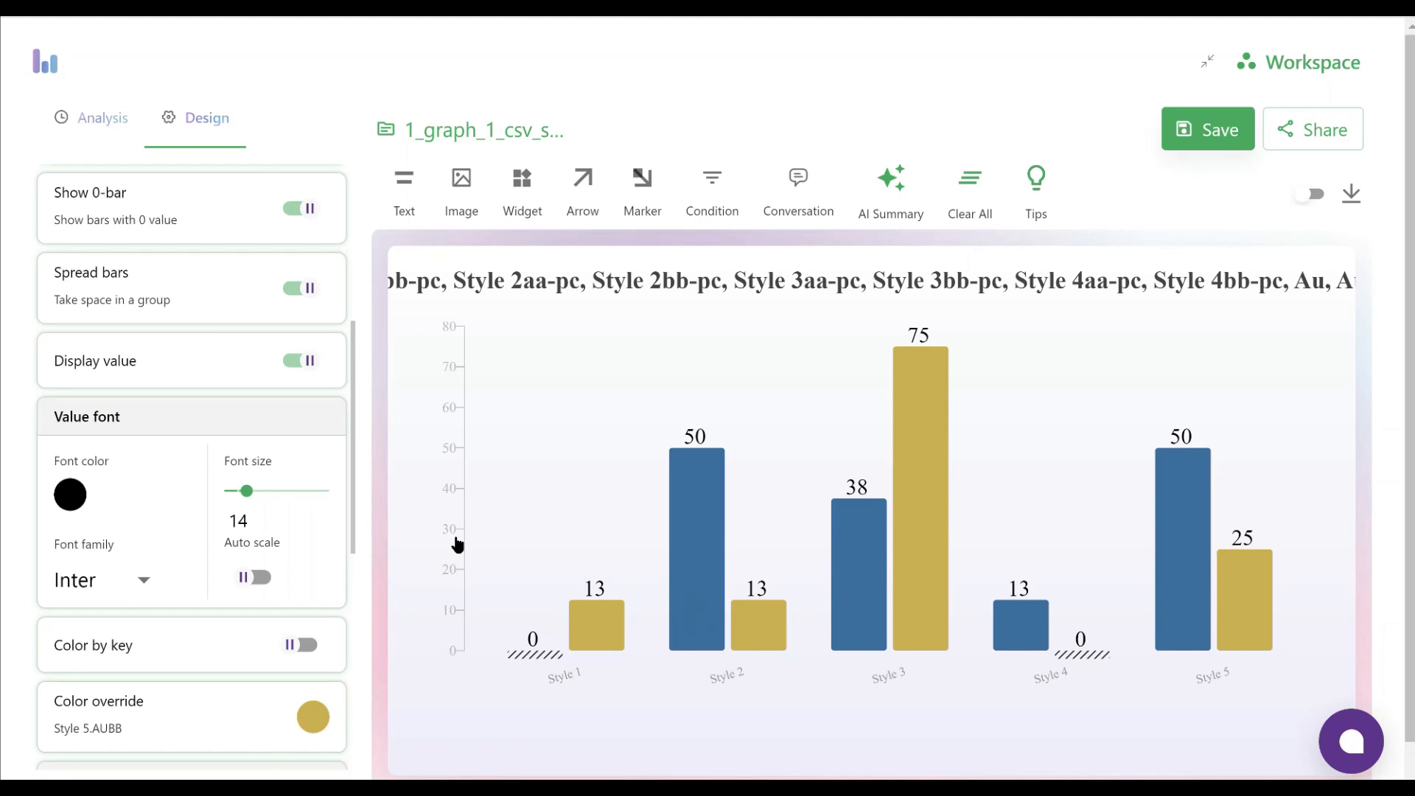
pyautogui.scroll(5, 214, 426)
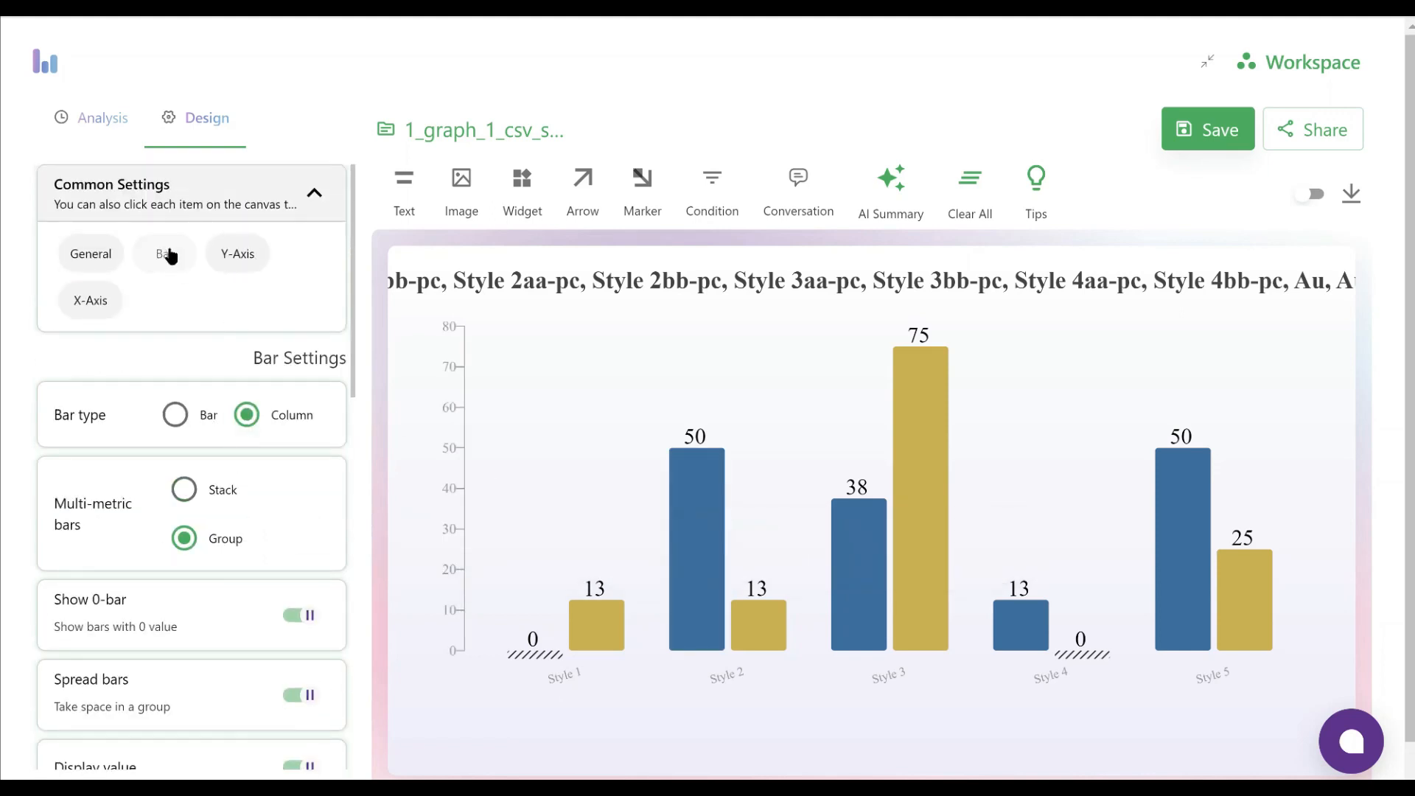
pyautogui.click(243, 261)
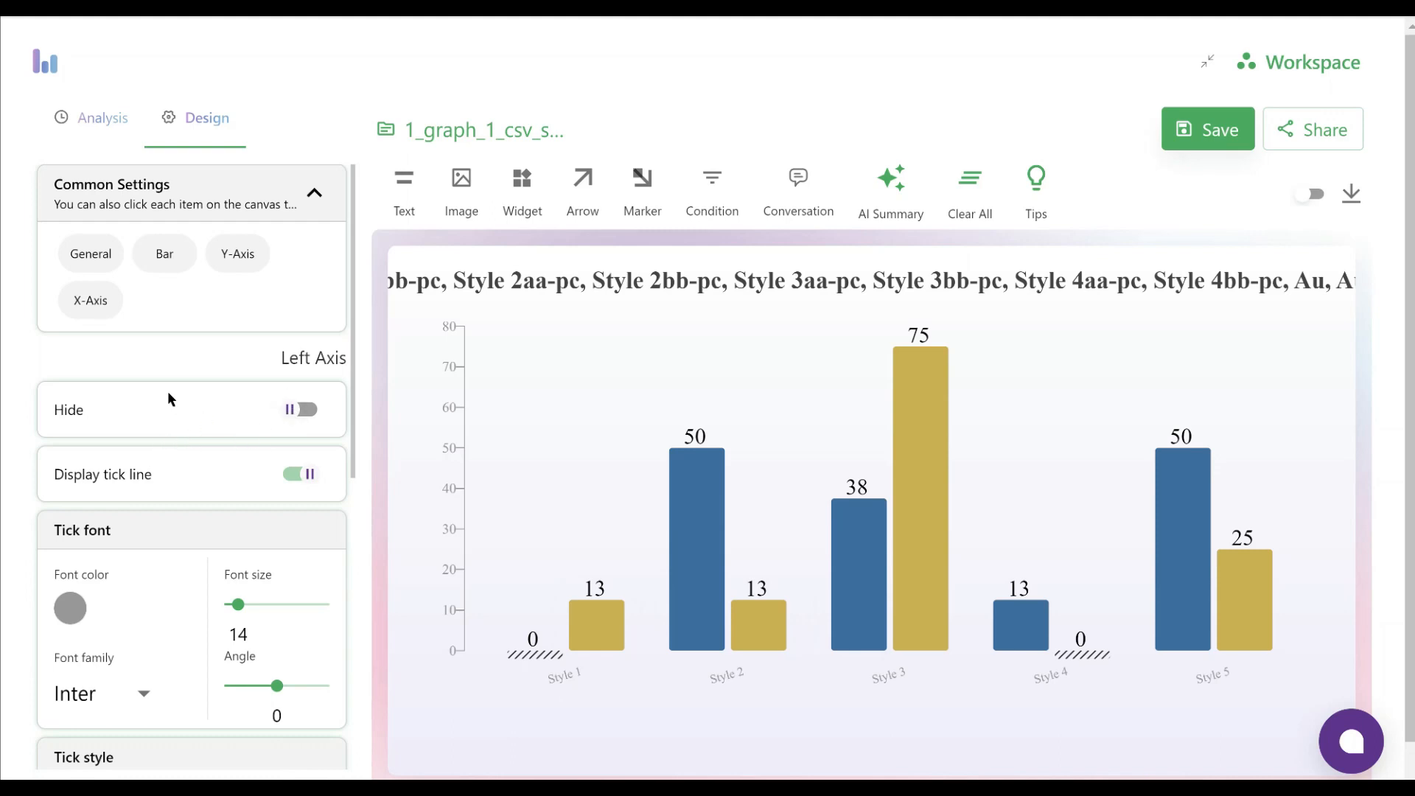
# Try hiding the Y-axis and its tick line, restoring each one
pyautogui.scroll(-1, 169, 398)
pyautogui.click(305, 307)
pyautogui.click(298, 308)
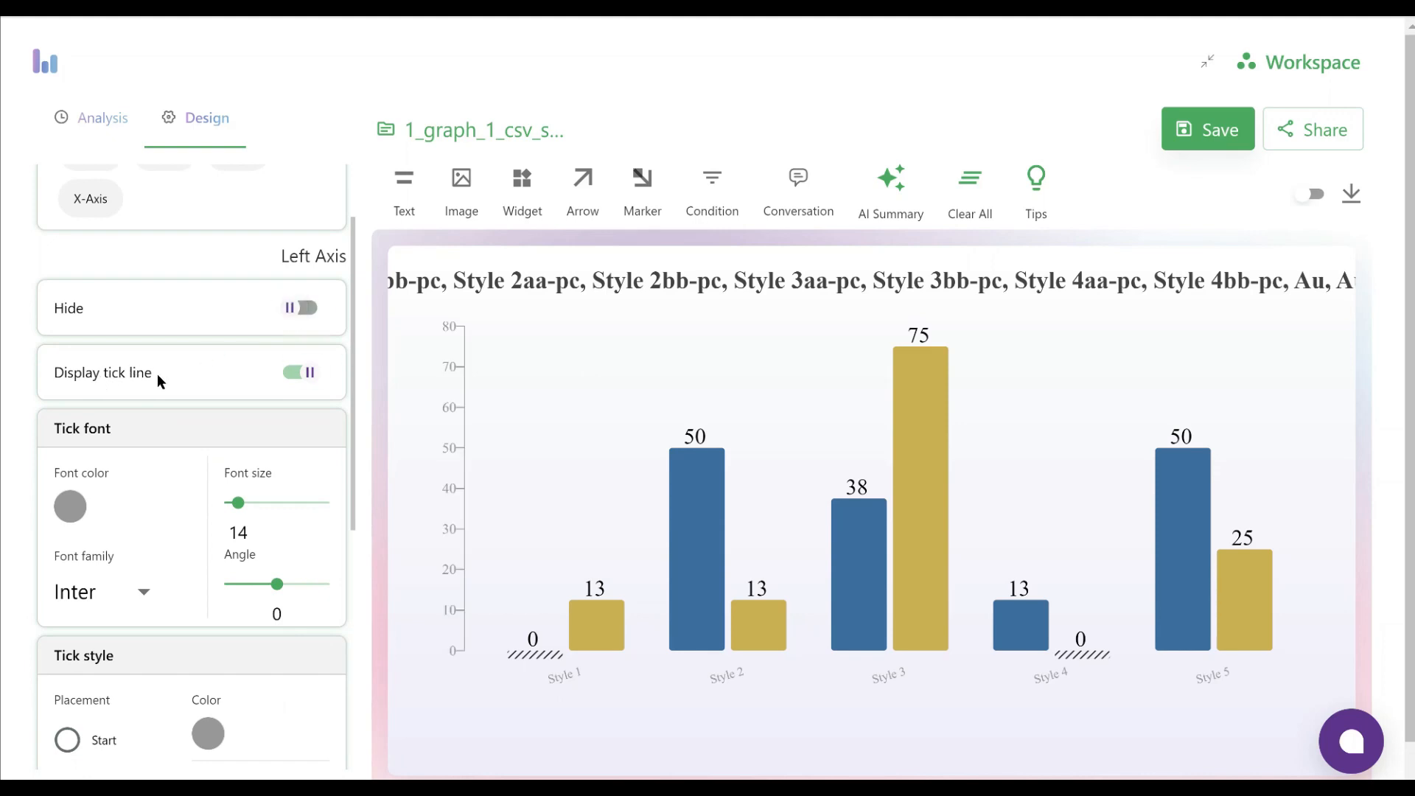
pyautogui.click(299, 374)
pyautogui.click(305, 373)
# Set the Y-axis tick font color to black and its size to 18, keeping the angle at 0
pyautogui.scroll(-2, 252, 425)
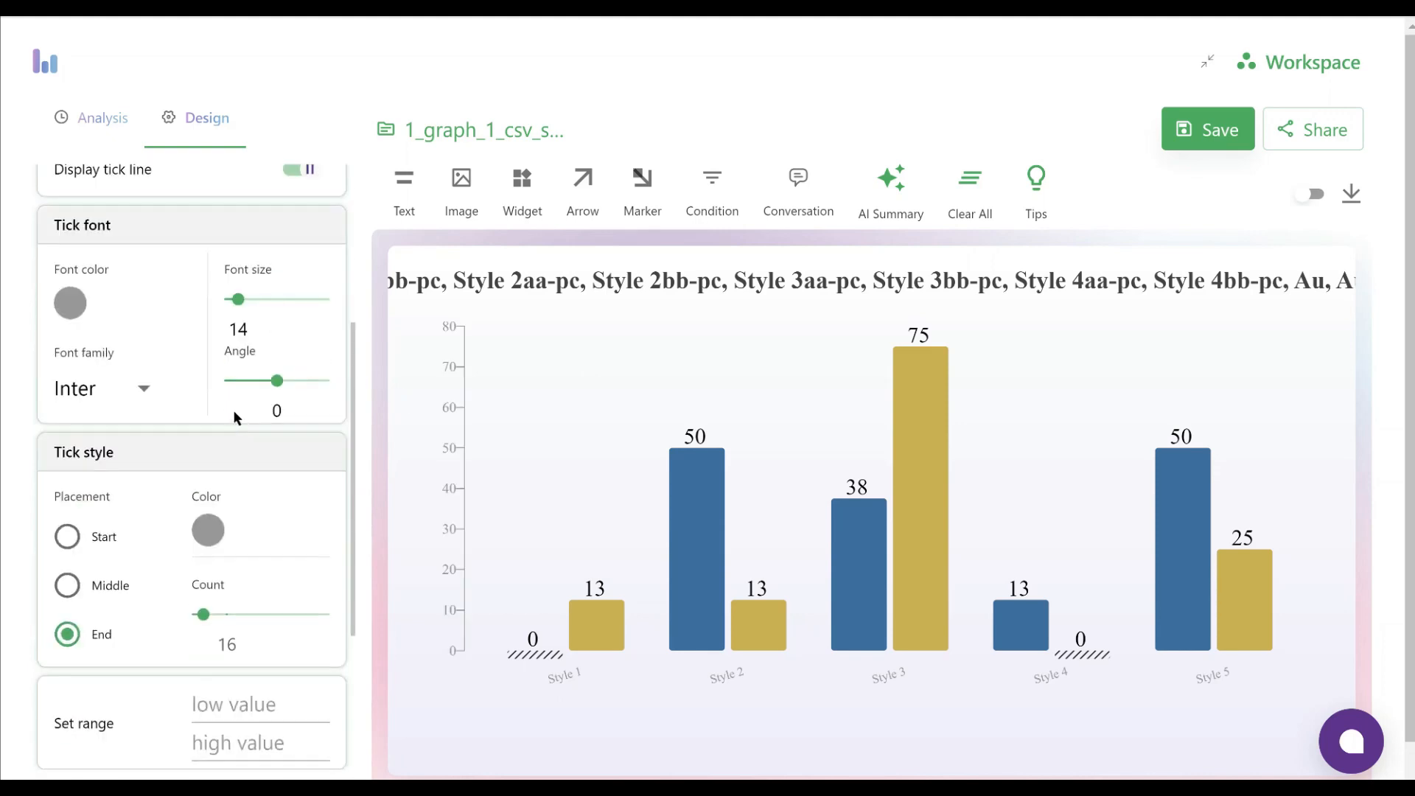
pyautogui.click(77, 305)
pyautogui.click(391, 345)
pyautogui.click(17, 382)
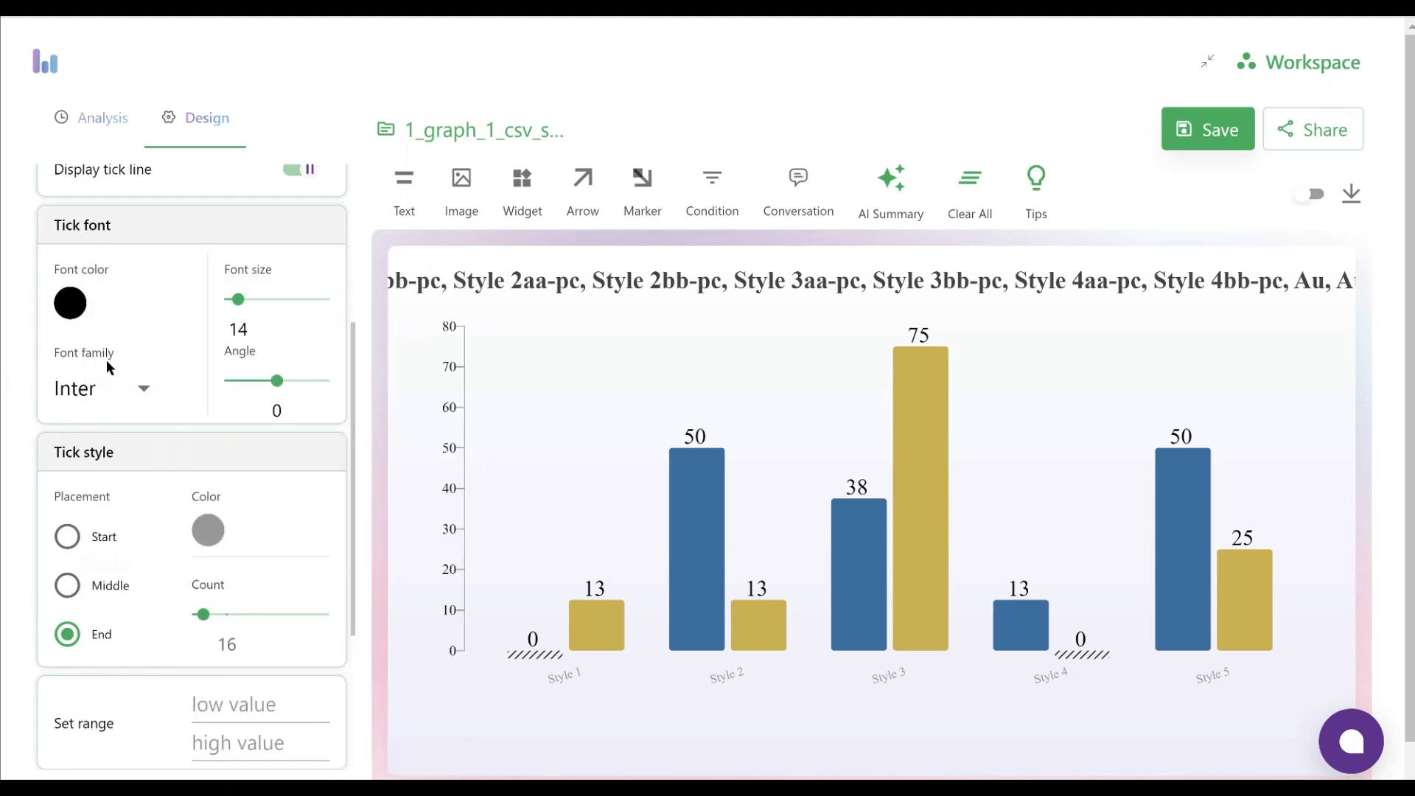
pyautogui.click(244, 300)
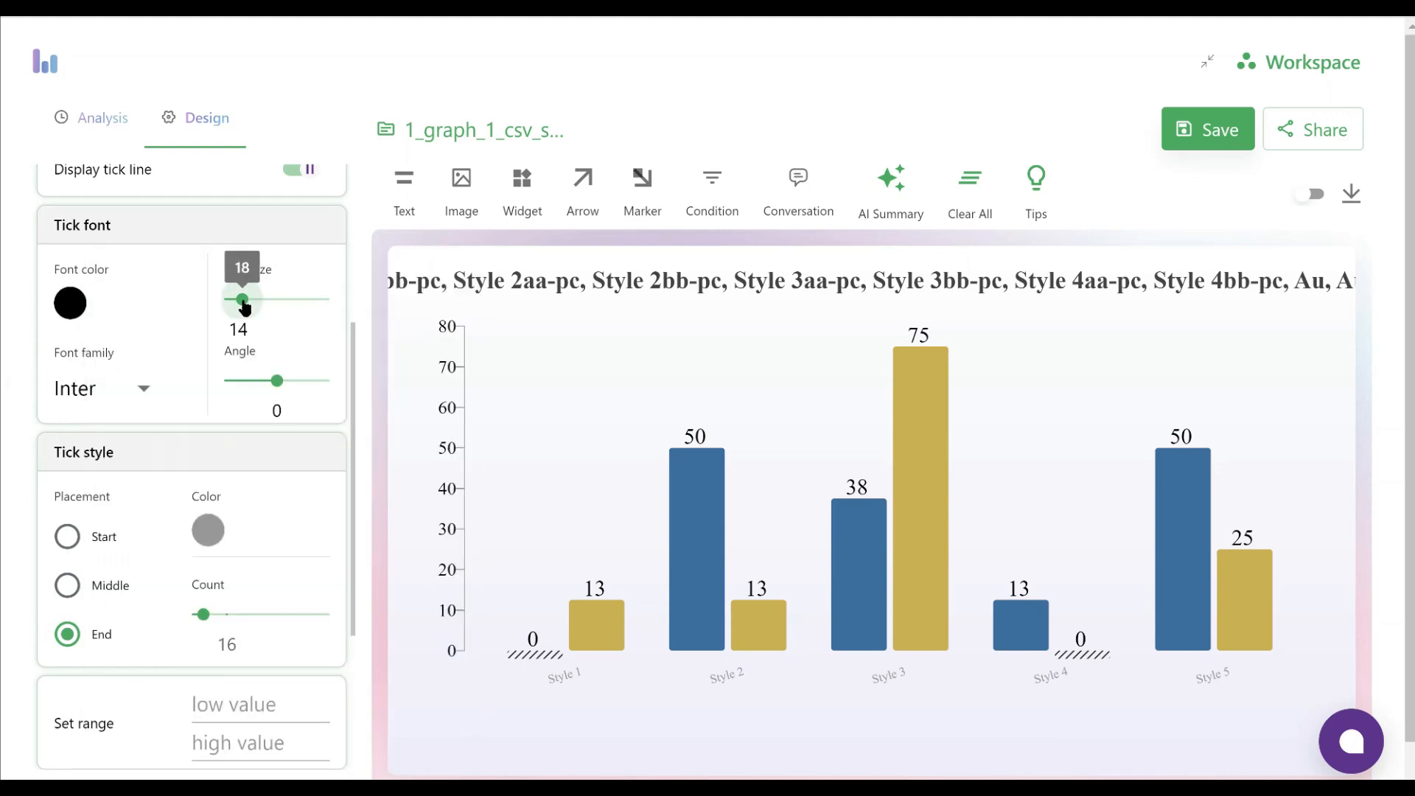
pyautogui.moveTo(280, 384)
pyautogui.mouseDown()
pyautogui.moveTo(294, 384)
pyautogui.moveTo(280, 384)
pyautogui.mouseUp()
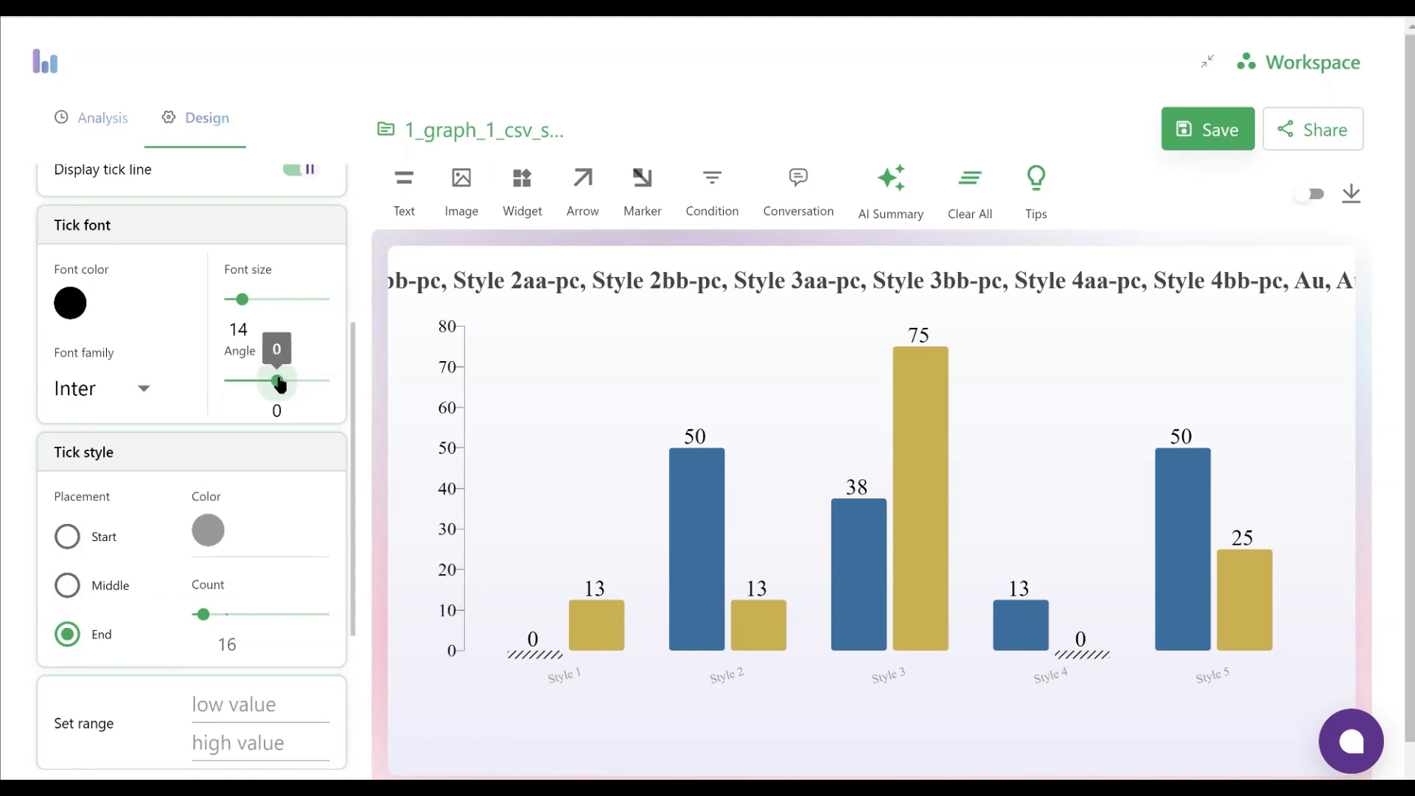
# Set the color of the Y-axis tick lines to black
pyautogui.scroll(-1, 250, 492)
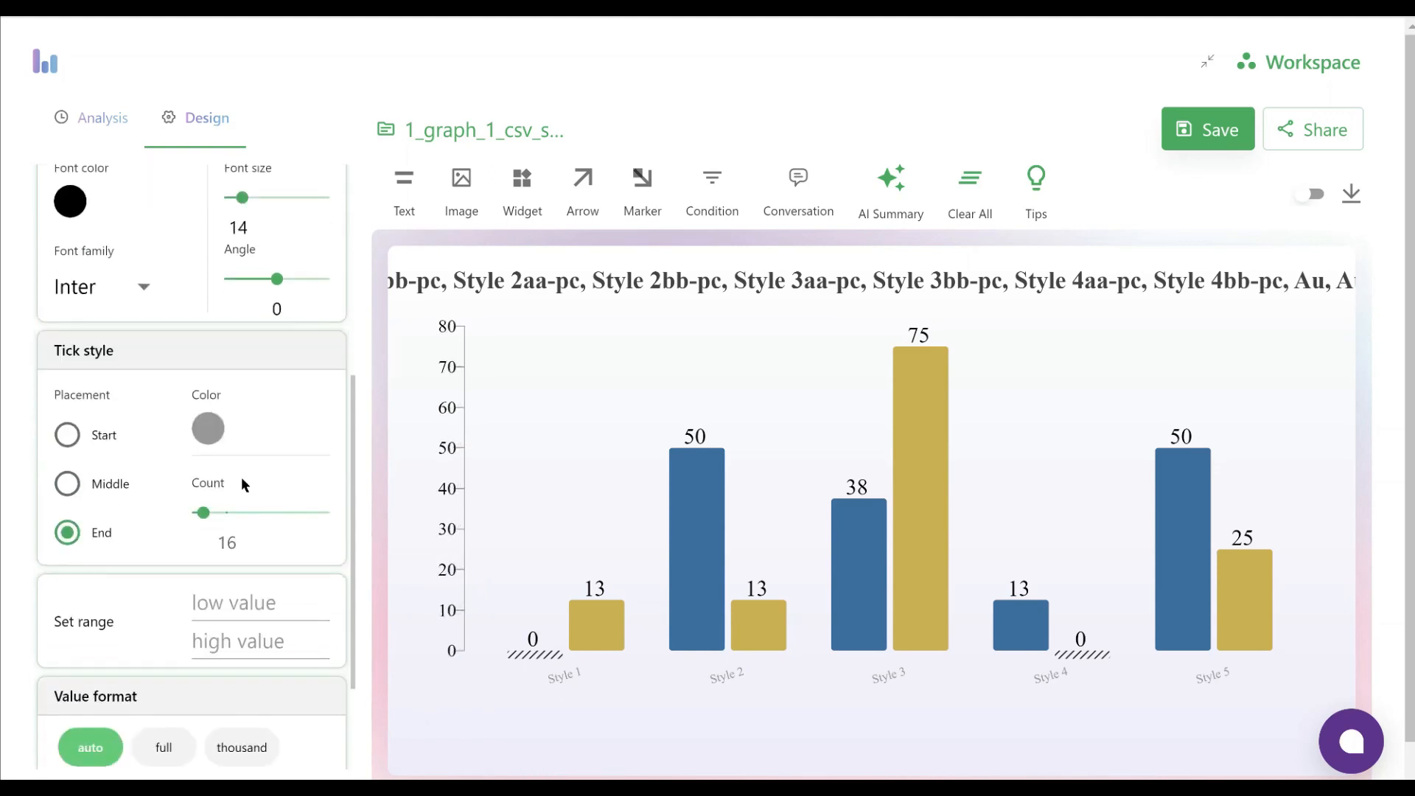
pyautogui.click(203, 436)
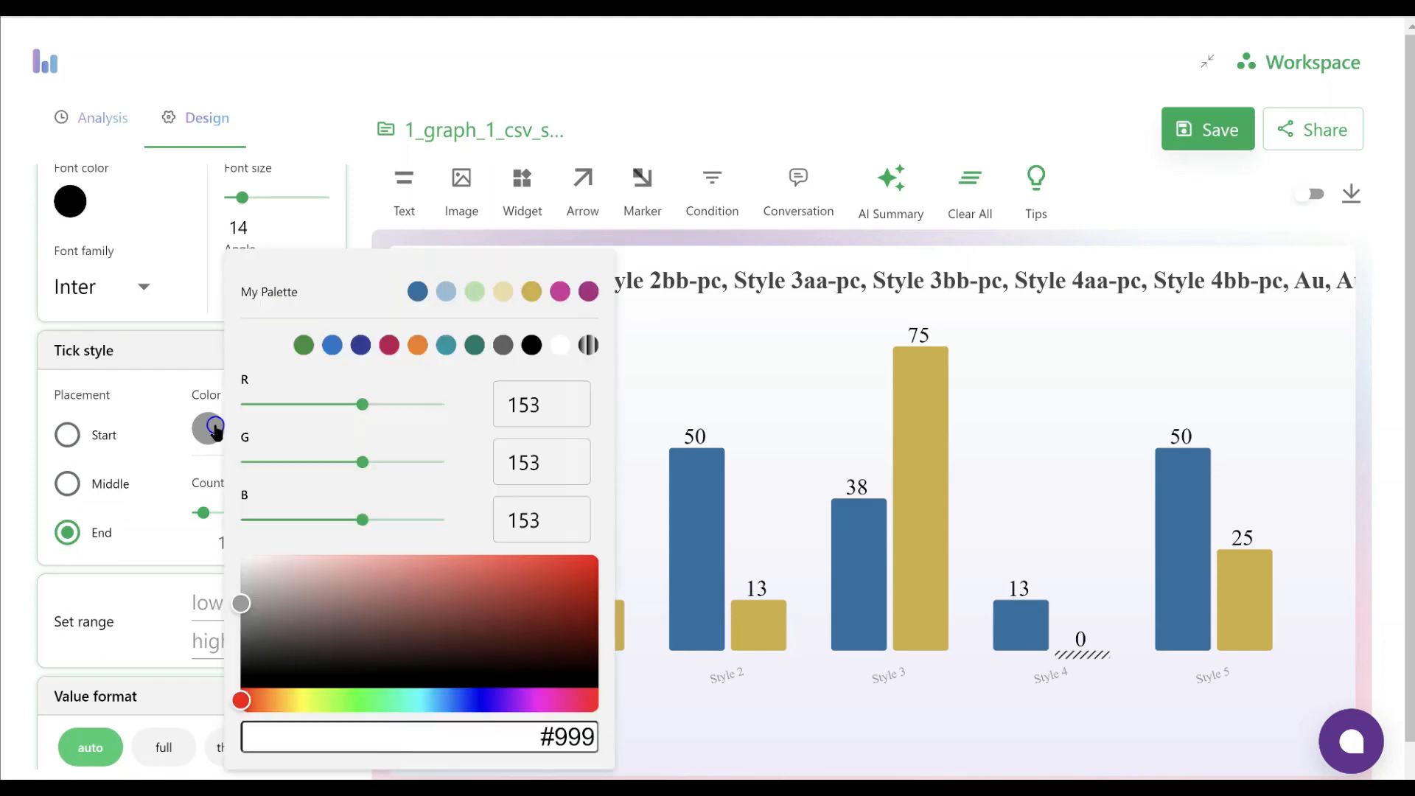
pyautogui.click(530, 344)
# Try the Start and Middle tick placements on the Y-axis and return to End
pyautogui.click(64, 436)
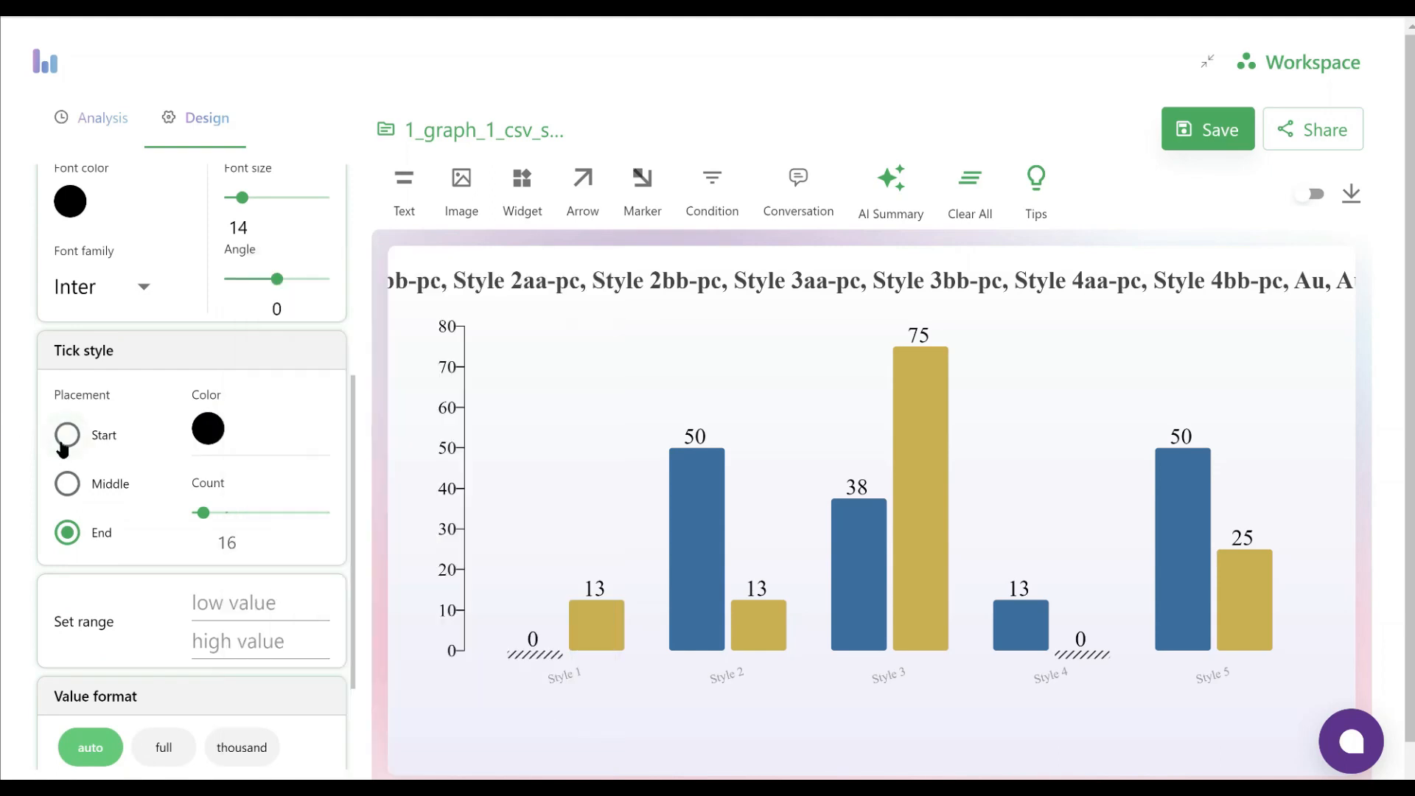
pyautogui.click(67, 484)
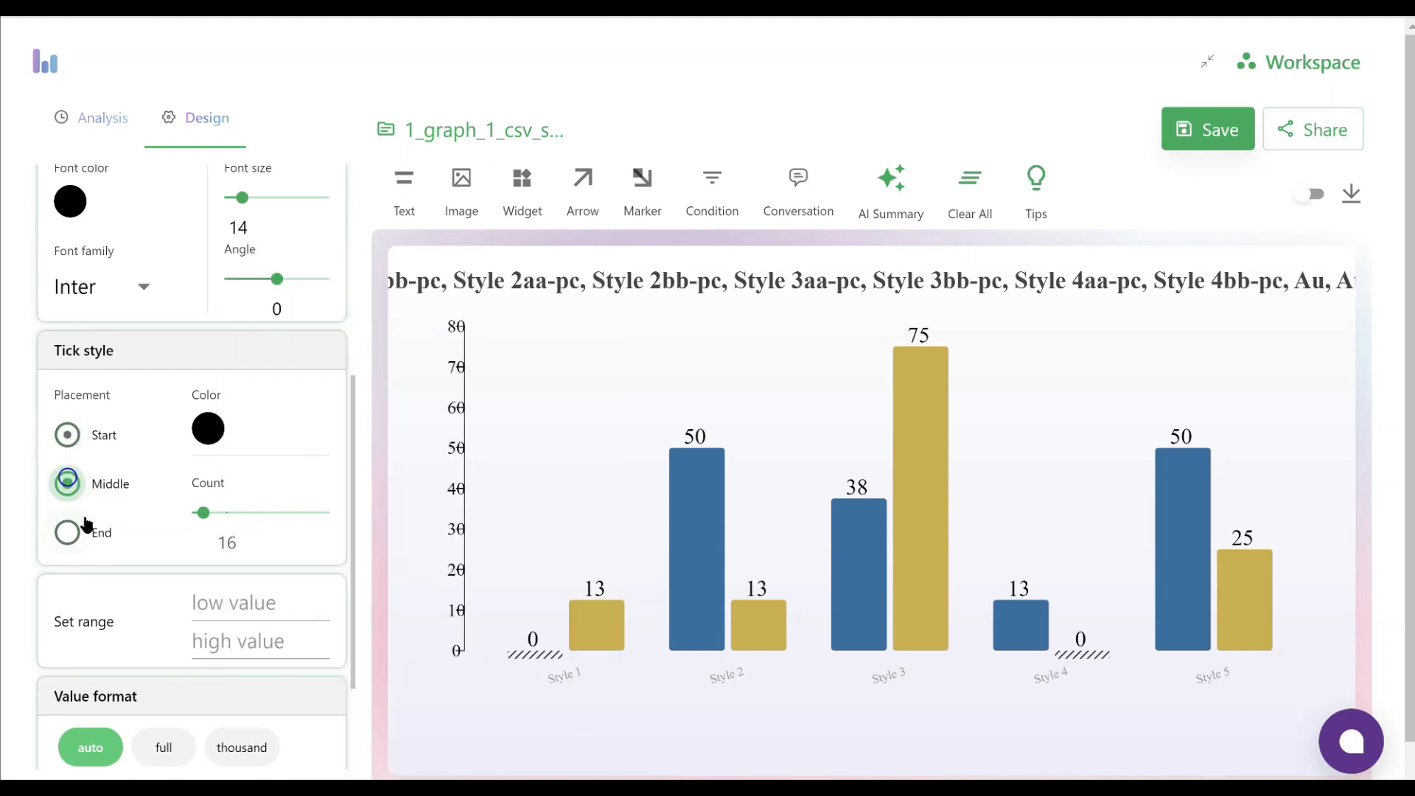
pyautogui.click(68, 532)
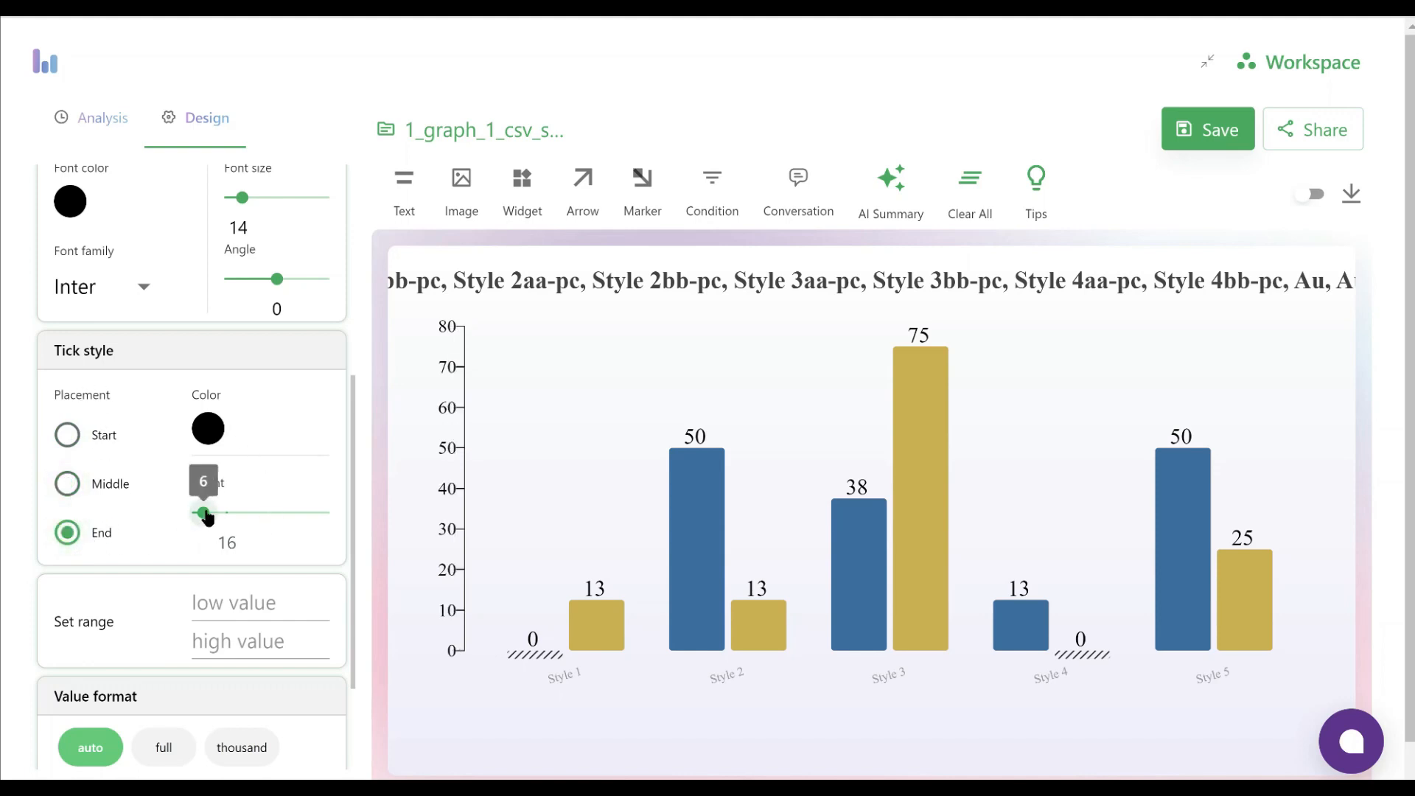
# Set the Y-axis range from a low value of 0 to a high value of 100
pyautogui.click(224, 602)
pyautogui.scroll(-1, 140, 613)
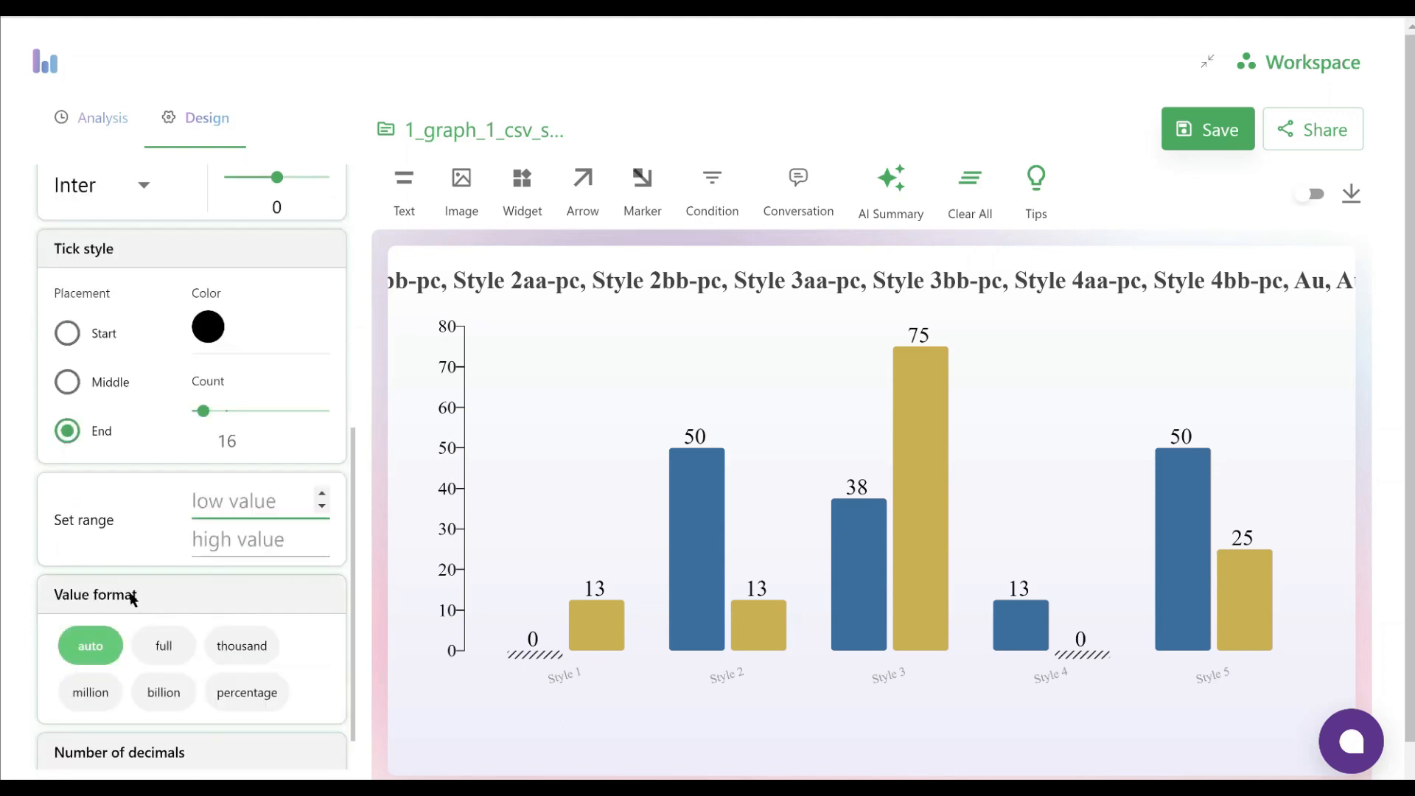
pyautogui.write('0')
pyautogui.click(206, 538)
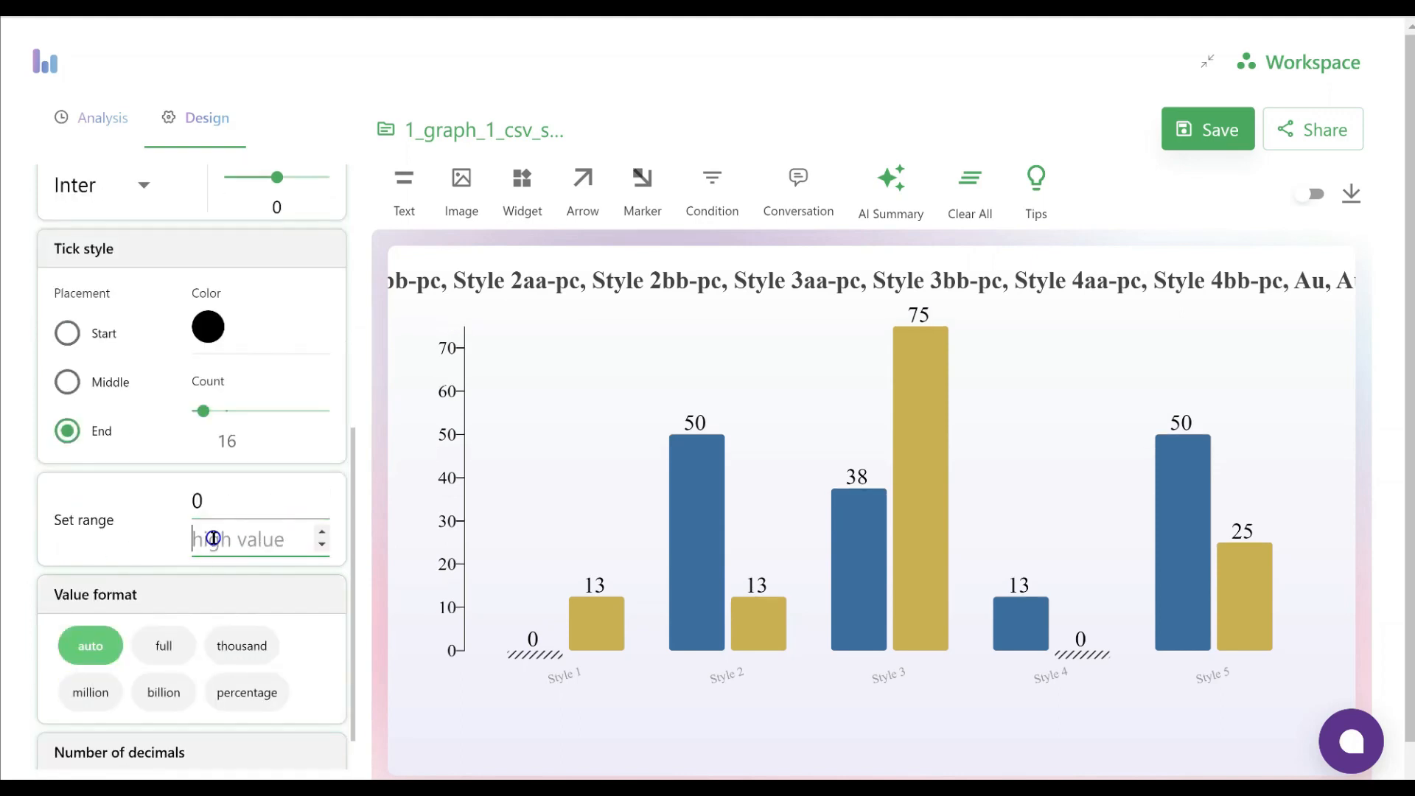
pyautogui.write('100')
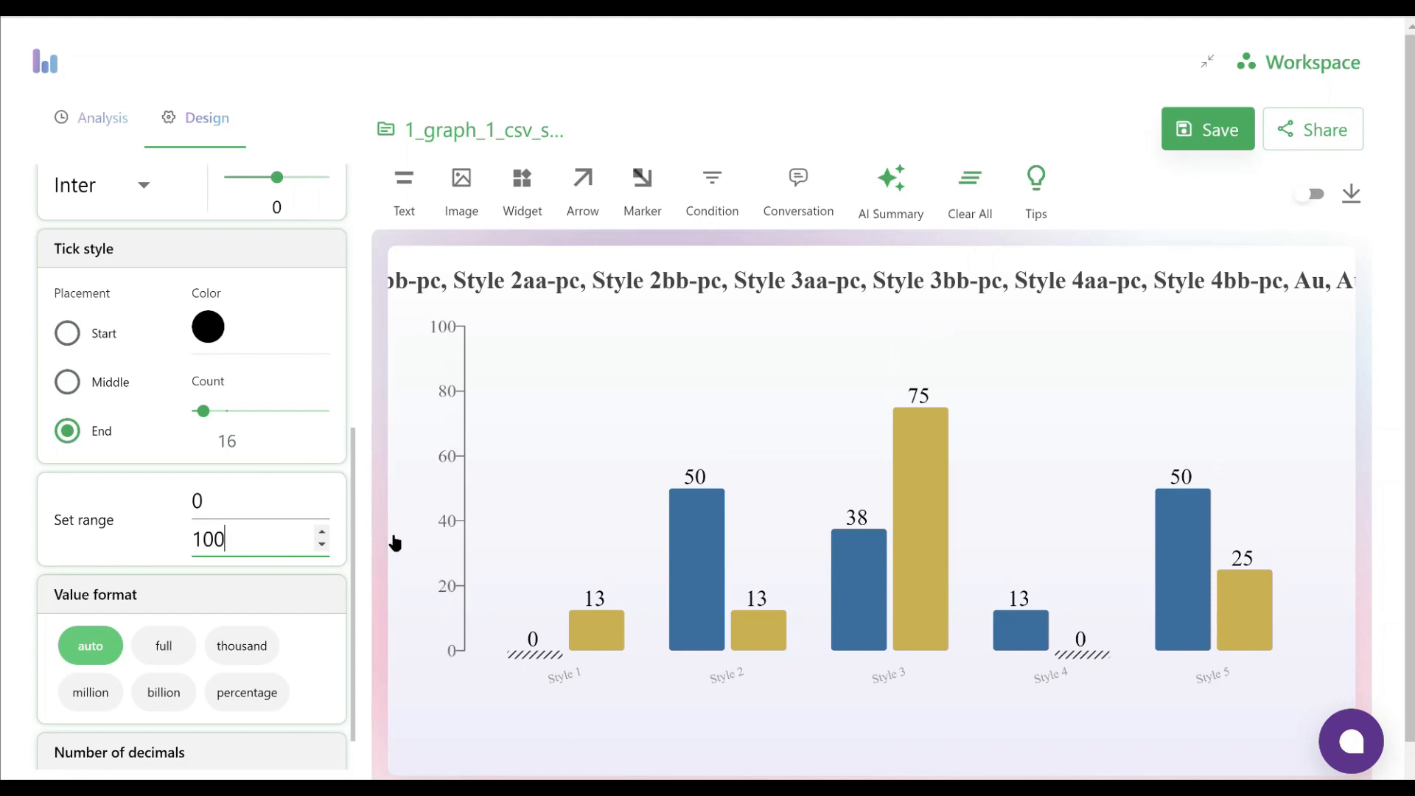
# Increase the Y-axis tick count slightly so the labels fall at intervals of 10
pyautogui.moveTo(204, 416)
pyautogui.moveTo(204, 413); pyautogui.dragTo(210, 413)
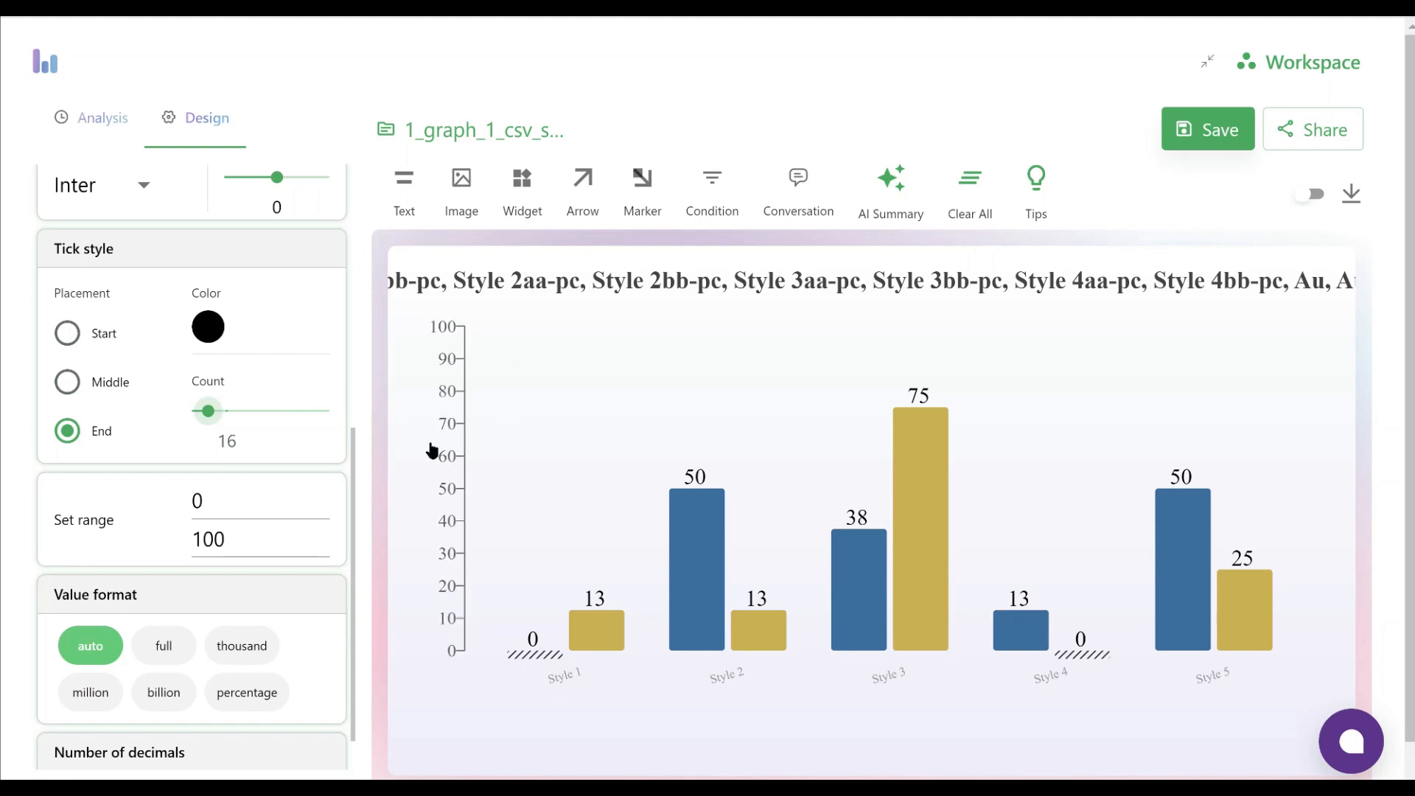
pyautogui.scroll(-1, 228, 587)
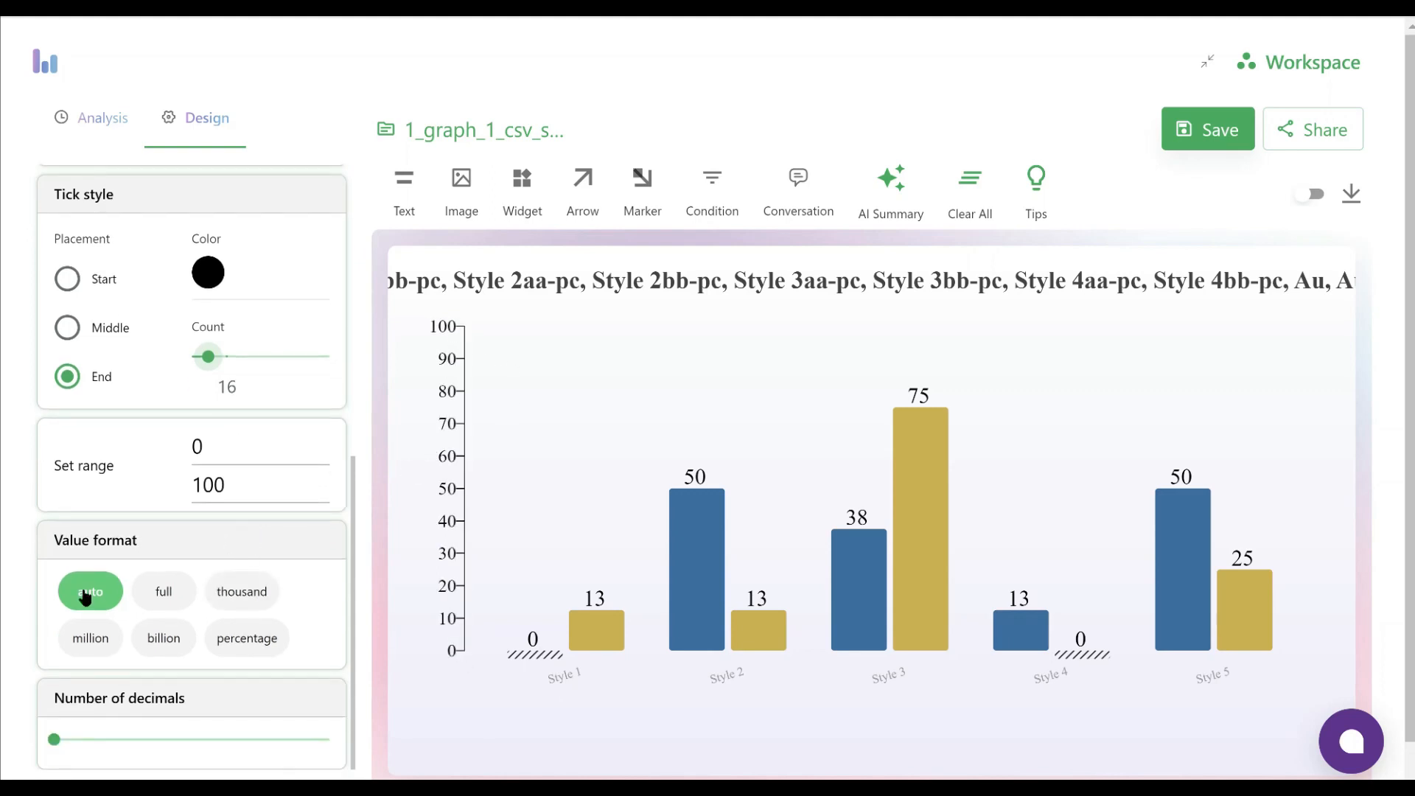
# Display the tick line on the X-axis, keeping the axis itself shown
pyautogui.scroll(10, 201, 654)
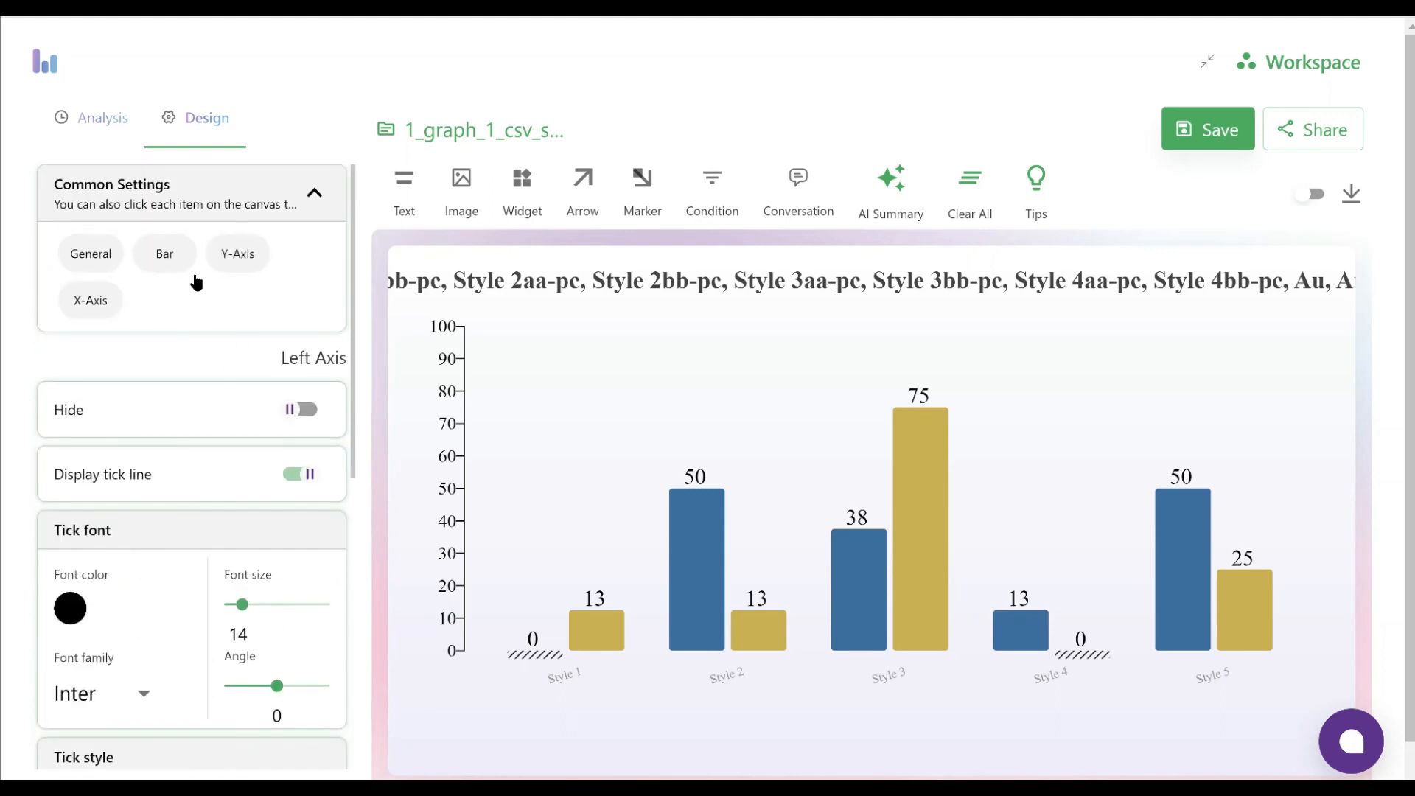
pyautogui.click(82, 308)
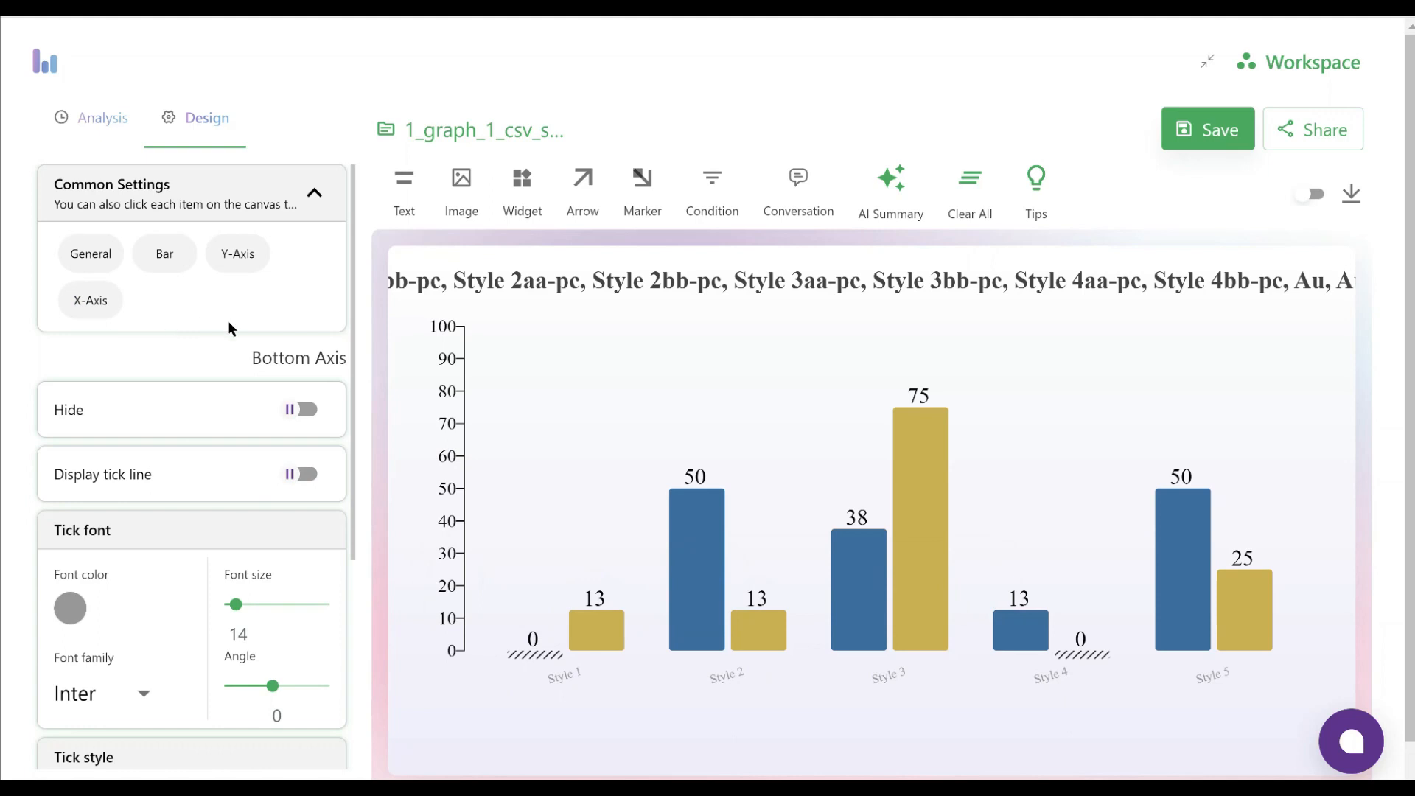
pyautogui.click(309, 412)
pyautogui.click(309, 411)
pyautogui.click(308, 474)
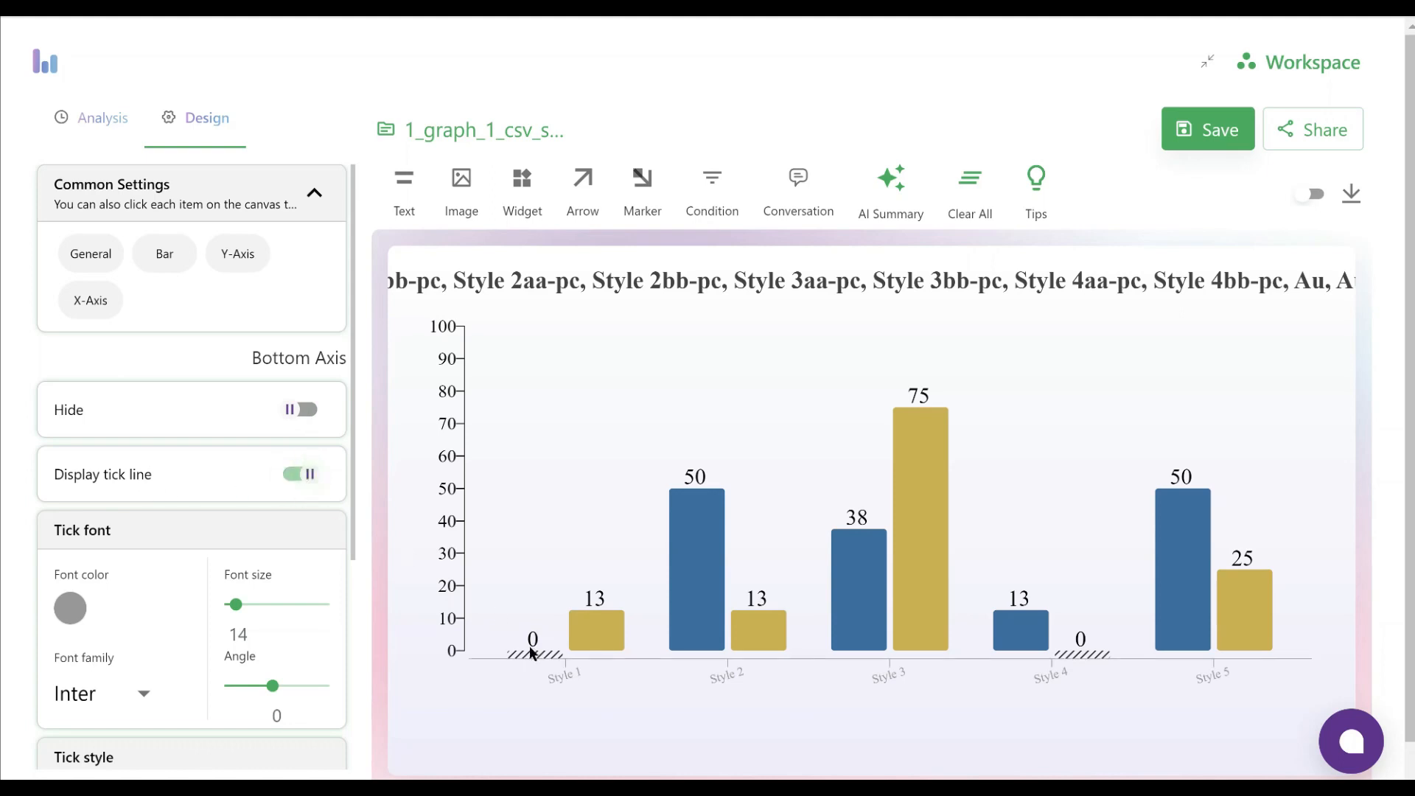
# Set the X-axis tick font color to black
pyautogui.scroll(-3, 277, 527)
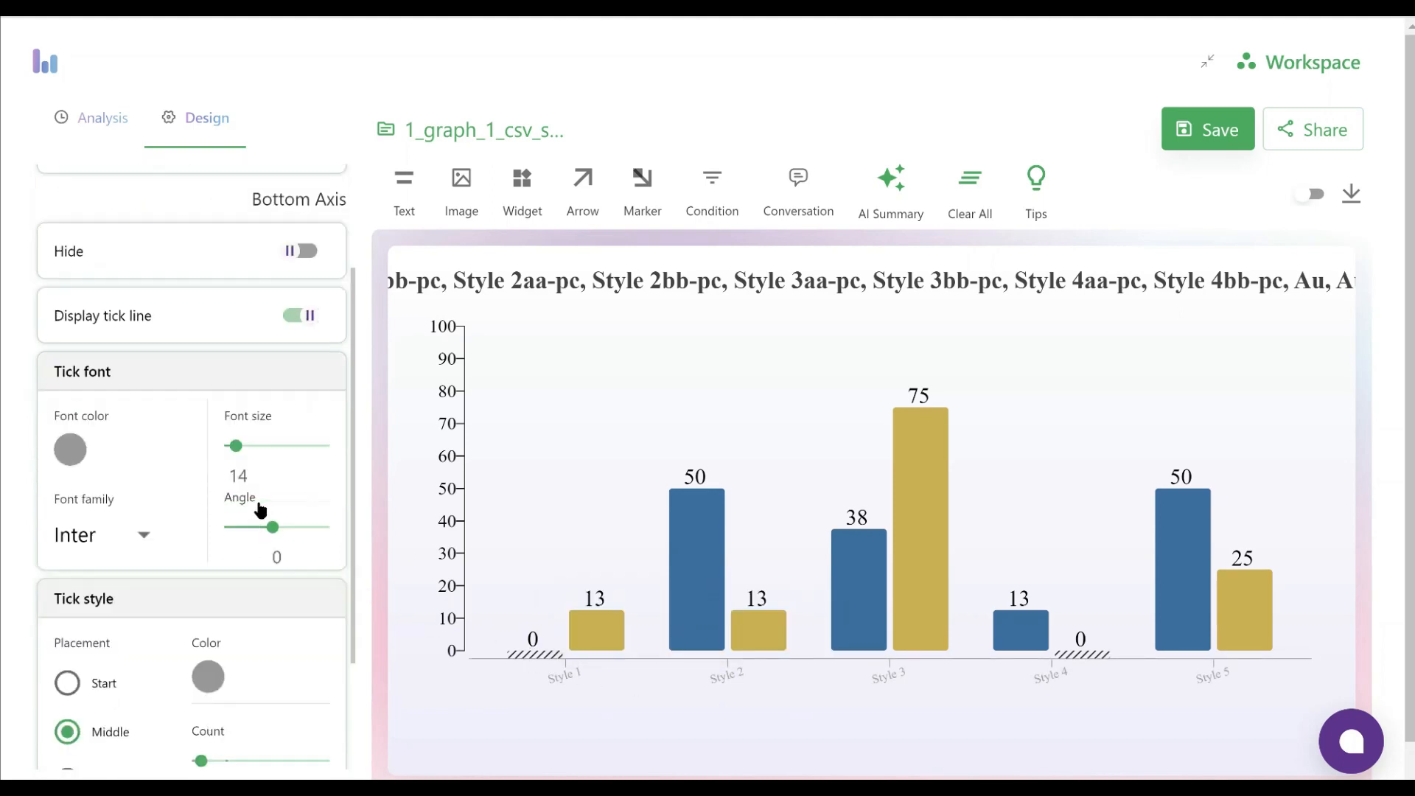
pyautogui.click(83, 407)
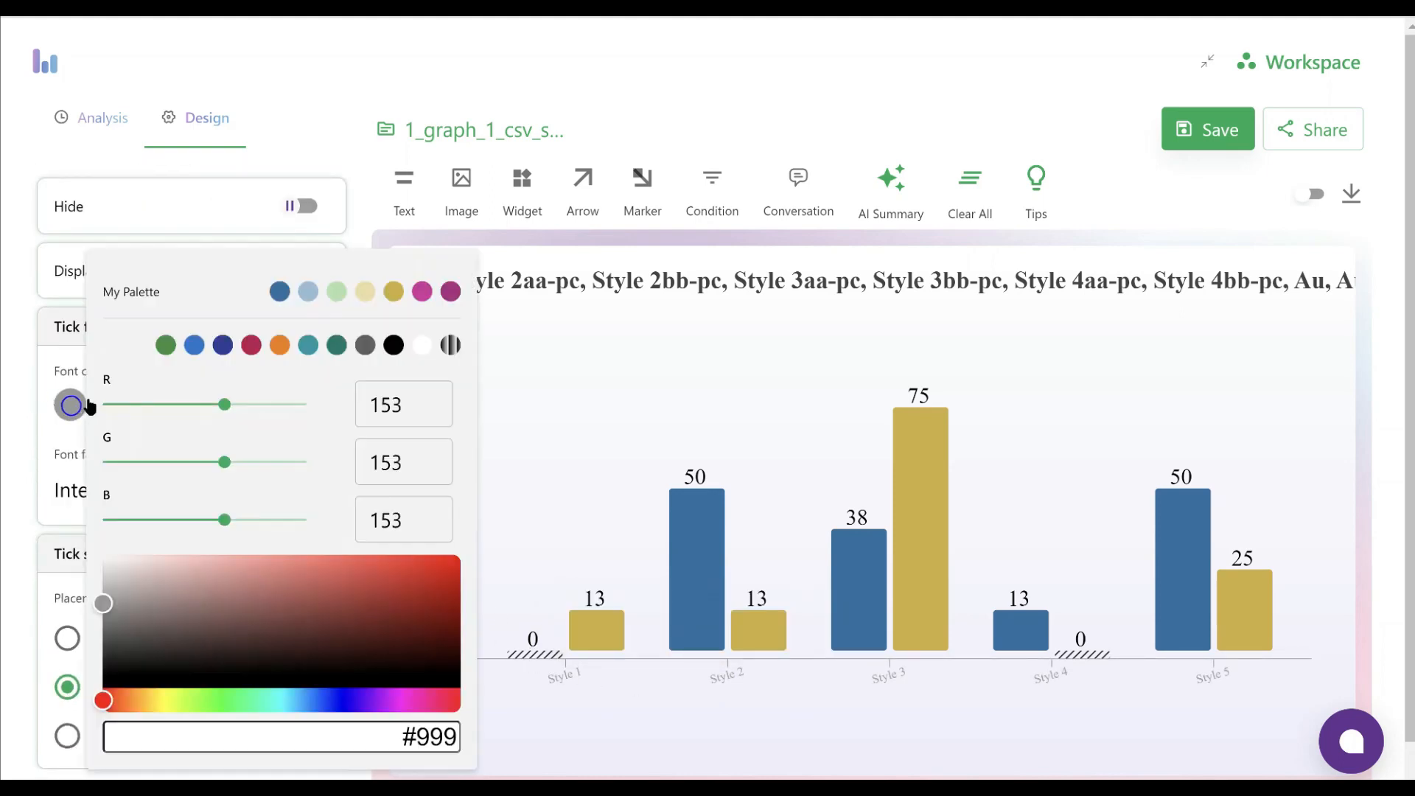
pyautogui.click(394, 344)
pyautogui.click(14, 386)
# Enlarge the X-axis tick font and level its labels to a horizontal angle of 0
pyautogui.moveTo(236, 401); pyautogui.dragTo(249, 408)
pyautogui.moveTo(273, 488)
pyautogui.mouseDown()
pyautogui.moveTo(287, 485)
pyautogui.moveTo(253, 485)
pyautogui.moveTo(277, 492)
pyautogui.mouseUp()
pyautogui.scroll(-2, 147, 526)
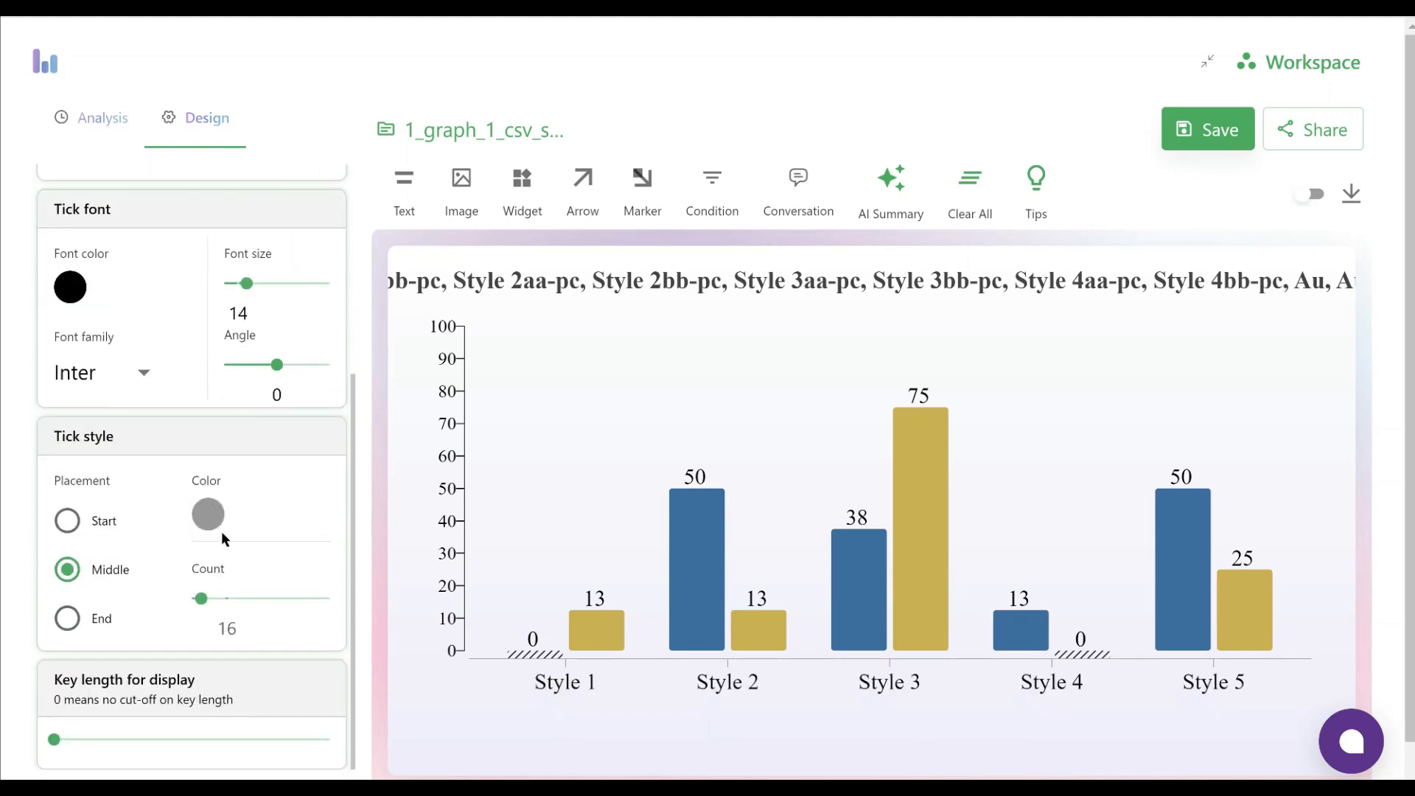
# Set the X-axis tick style color to black
pyautogui.click(208, 514)
pyautogui.click(532, 344)
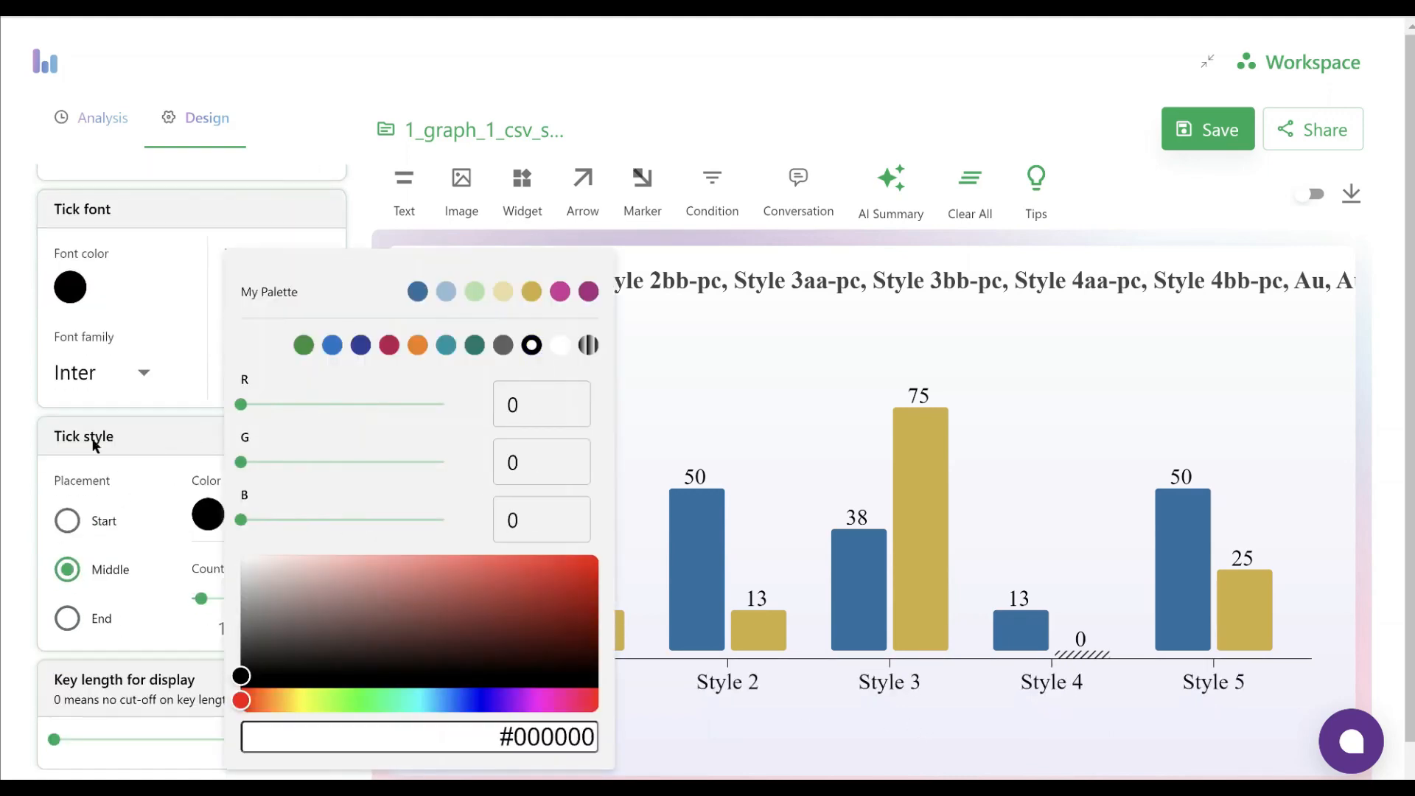
pyautogui.click(25, 470)
# Try the Start and End placements for the X-axis ticks and return the placement to Middle
pyautogui.click(72, 518)
pyautogui.click(67, 570)
pyautogui.click(67, 617)
pyautogui.click(67, 570)
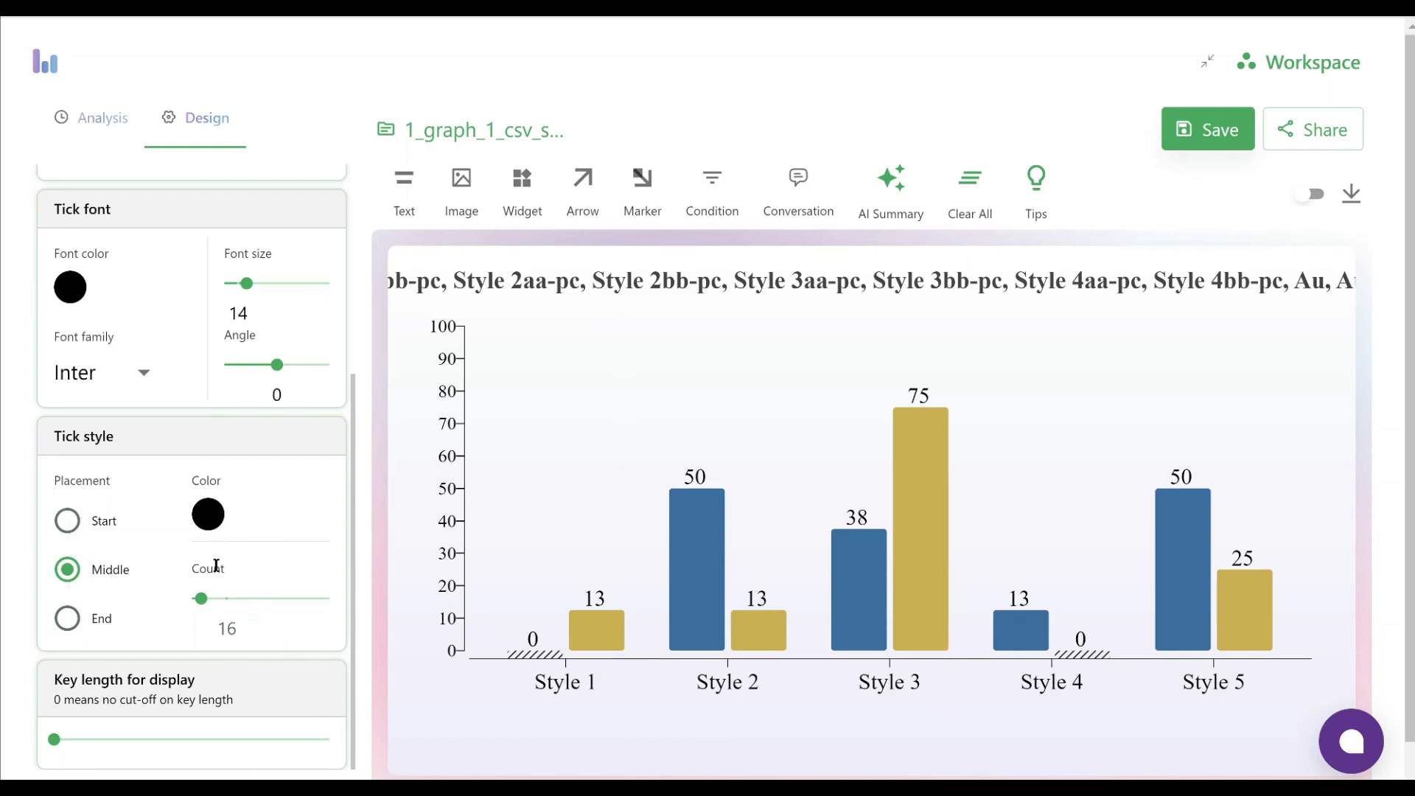
pyautogui.scroll(-1, 243, 573)
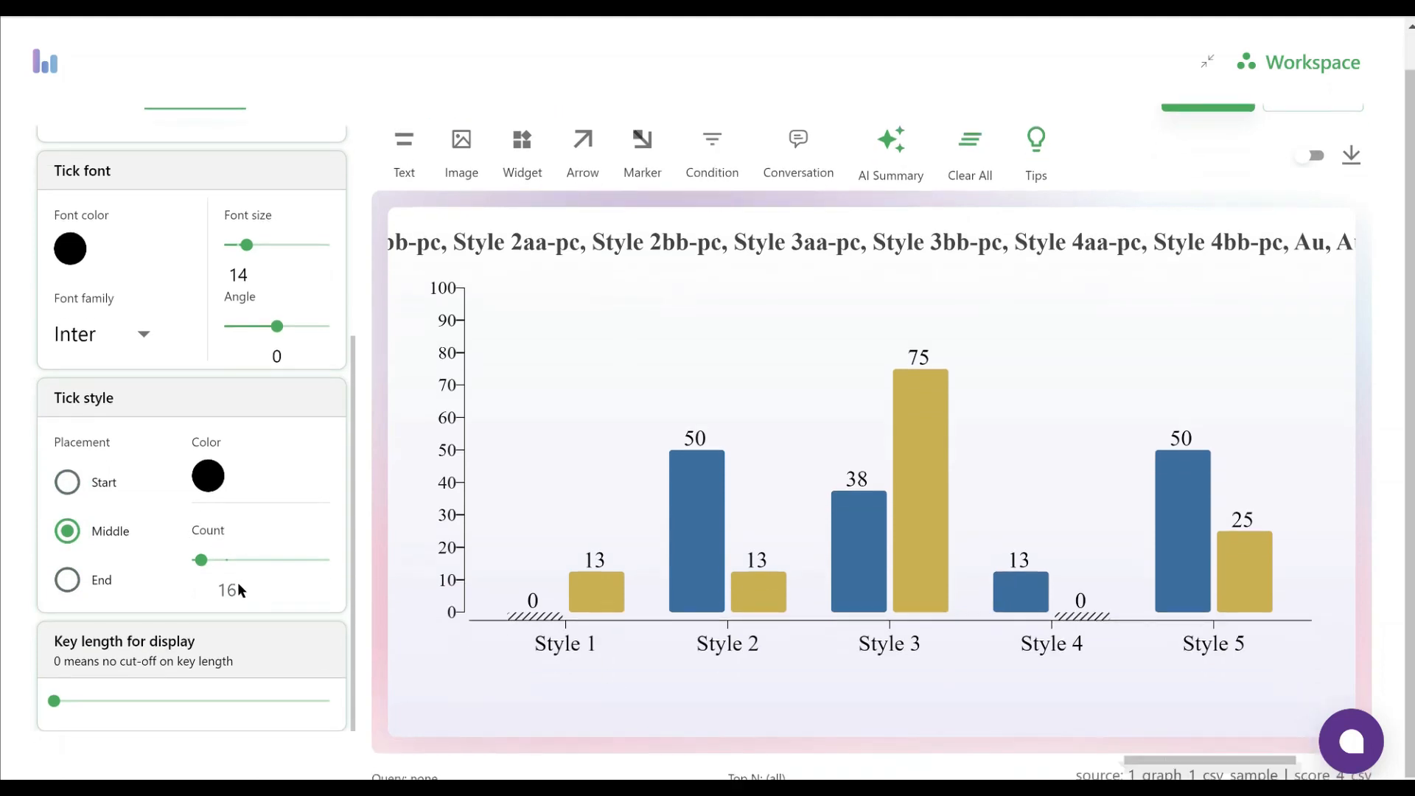
pyautogui.scroll(5, 237, 582)
pyautogui.scroll(1, 237, 589)
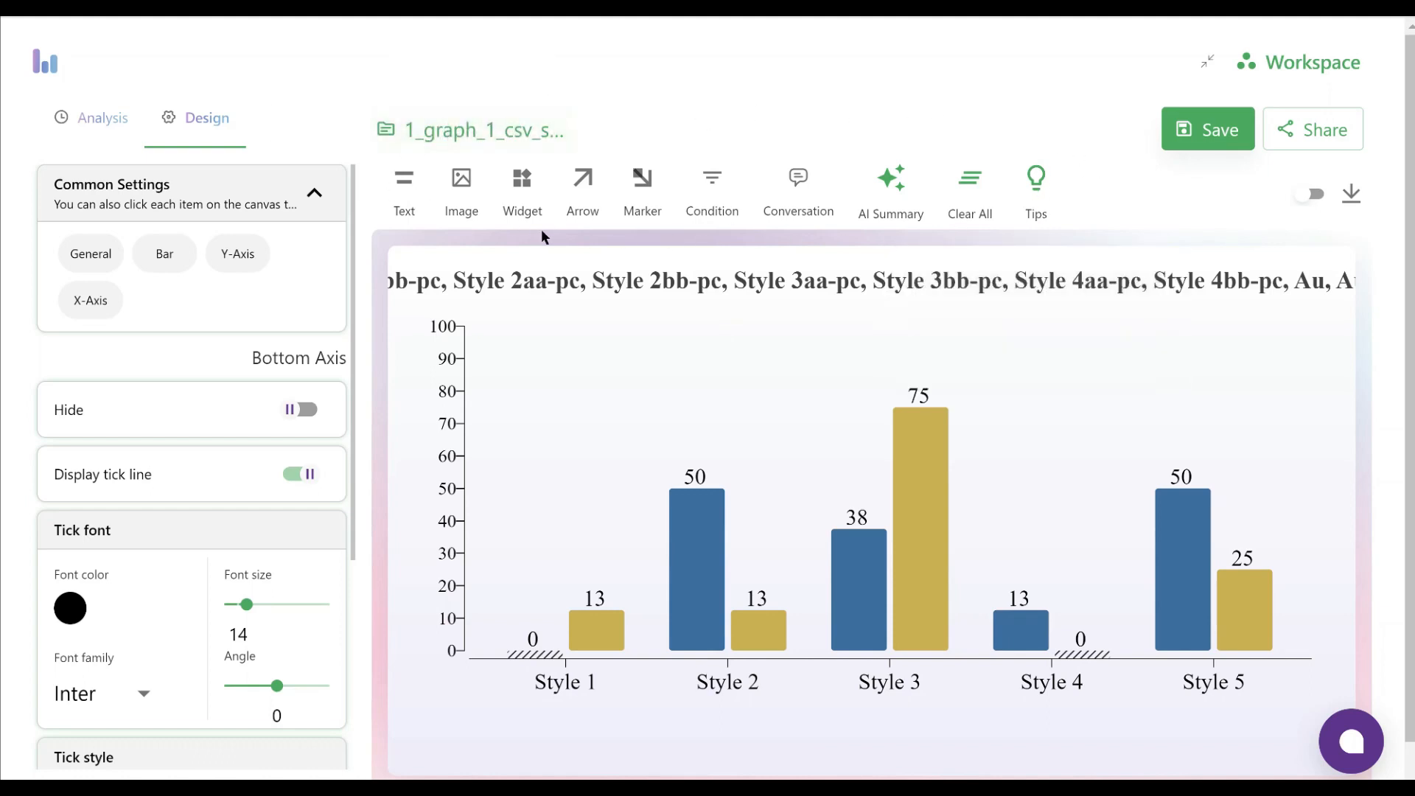
pyautogui.click(697, 568)
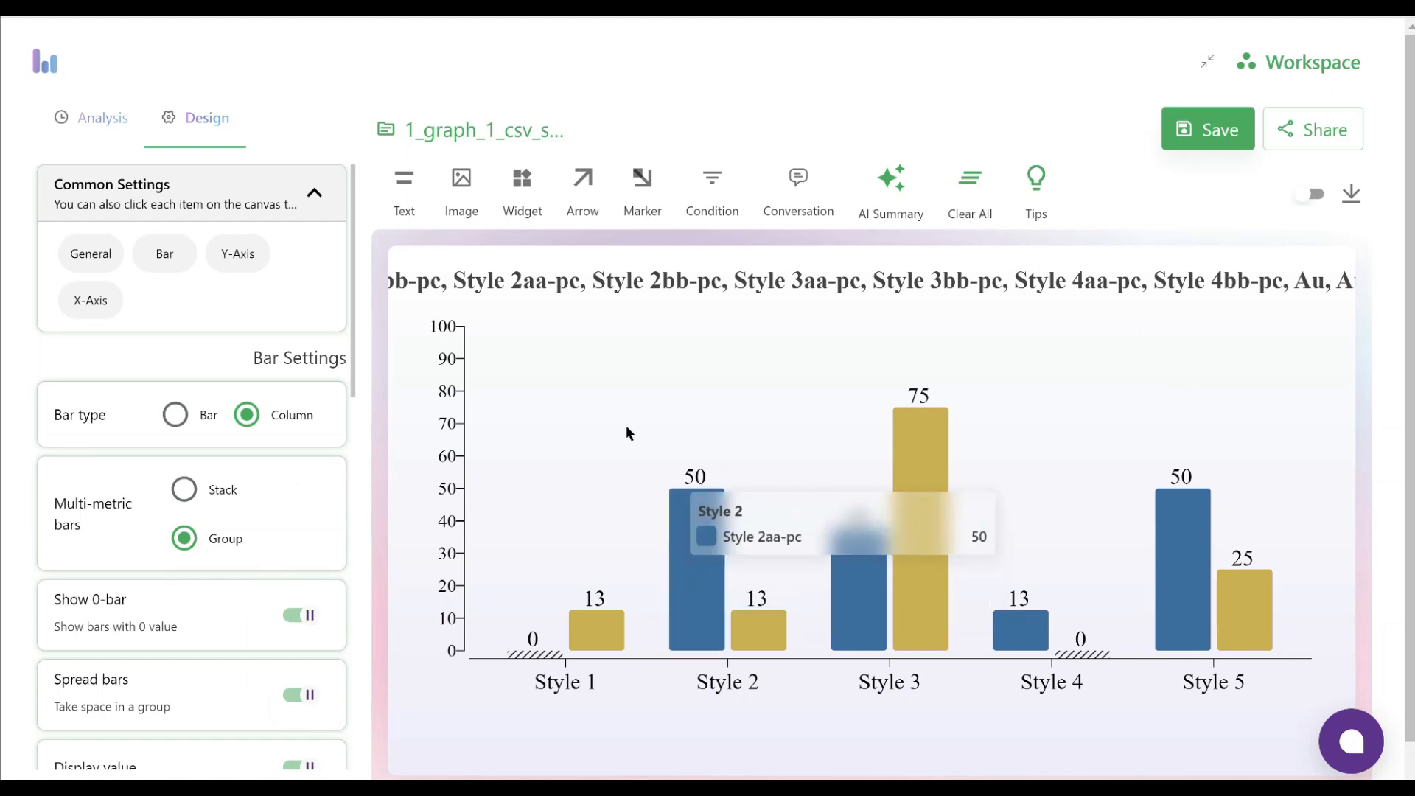
pyautogui.scroll(-5, 200, 473)
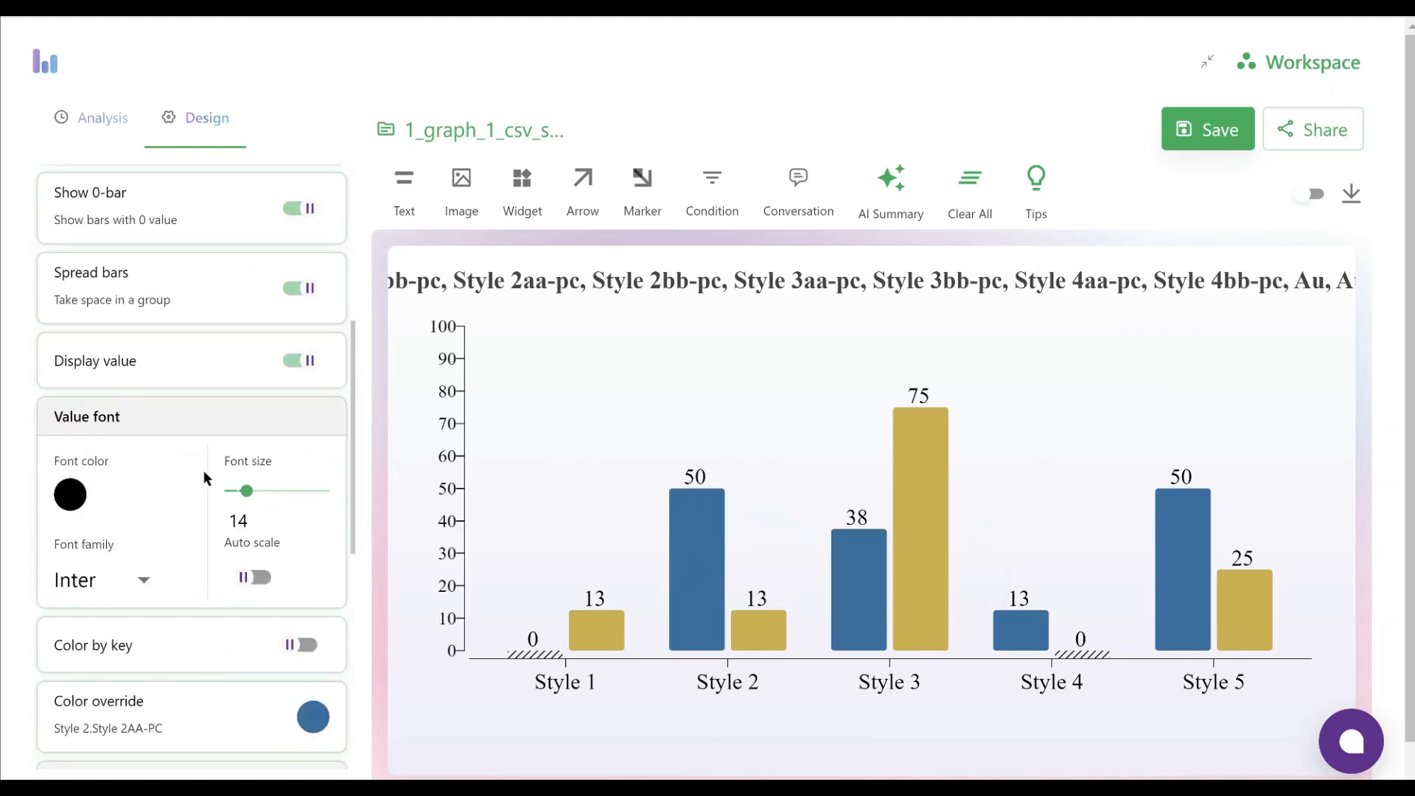
pyautogui.scroll(-3, 203, 470)
pyautogui.scroll(8, 205, 464)
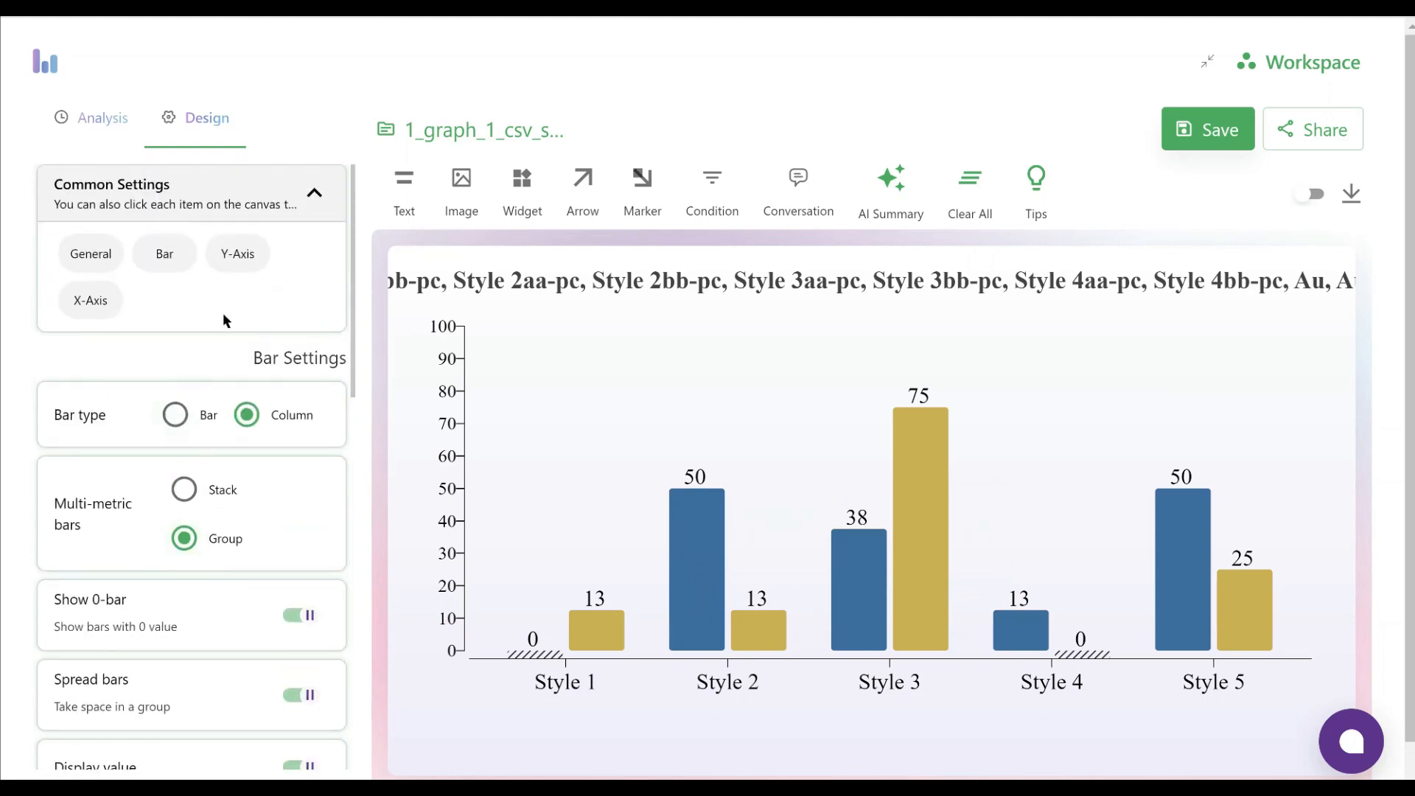
# Adjust the chart space, slightly reducing the bottom, setting the left to 108 and slightly increasing the right and top
pyautogui.click(82, 261)
pyautogui.scroll(-5, 251, 598)
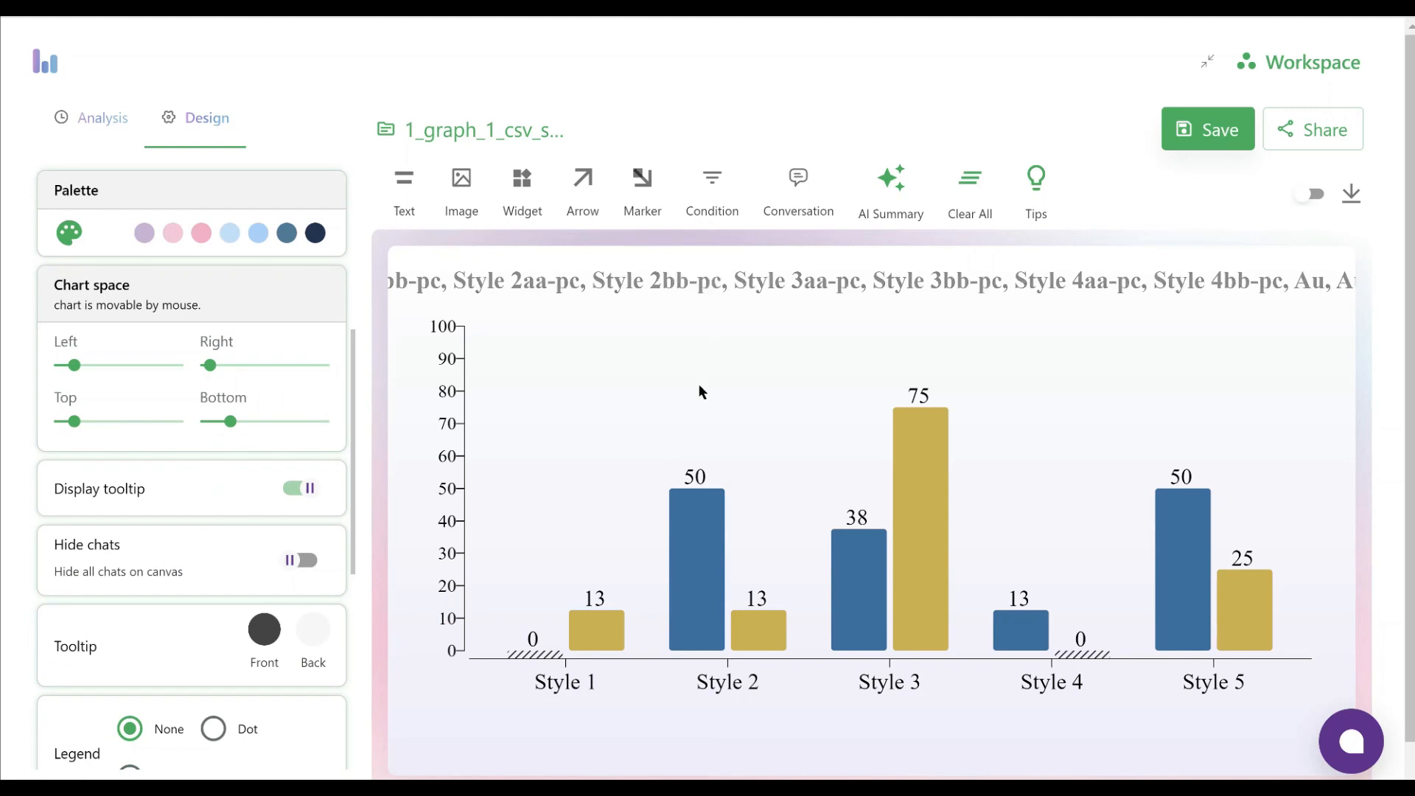
pyautogui.moveTo(224, 424); pyautogui.dragTo(229, 421)
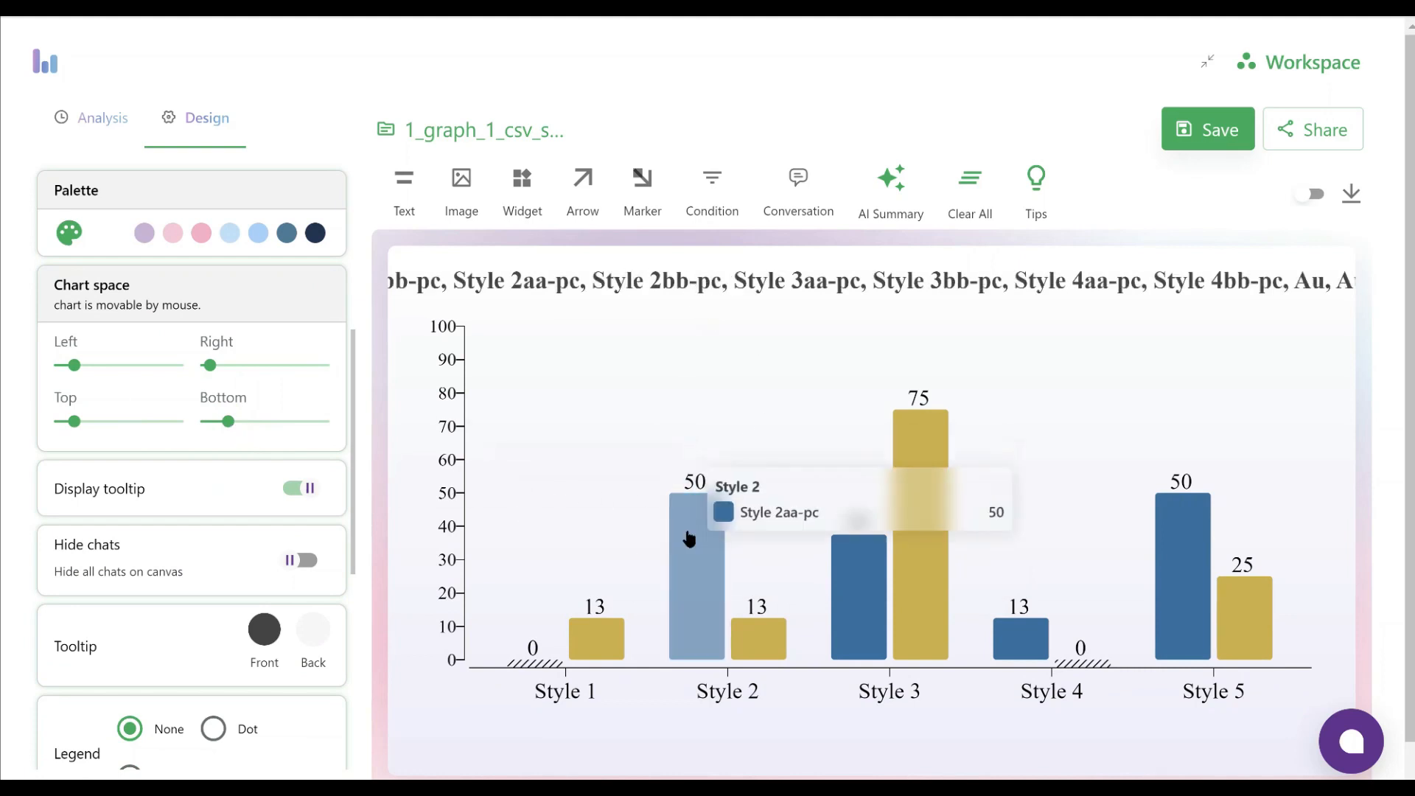
pyautogui.moveTo(74, 422)
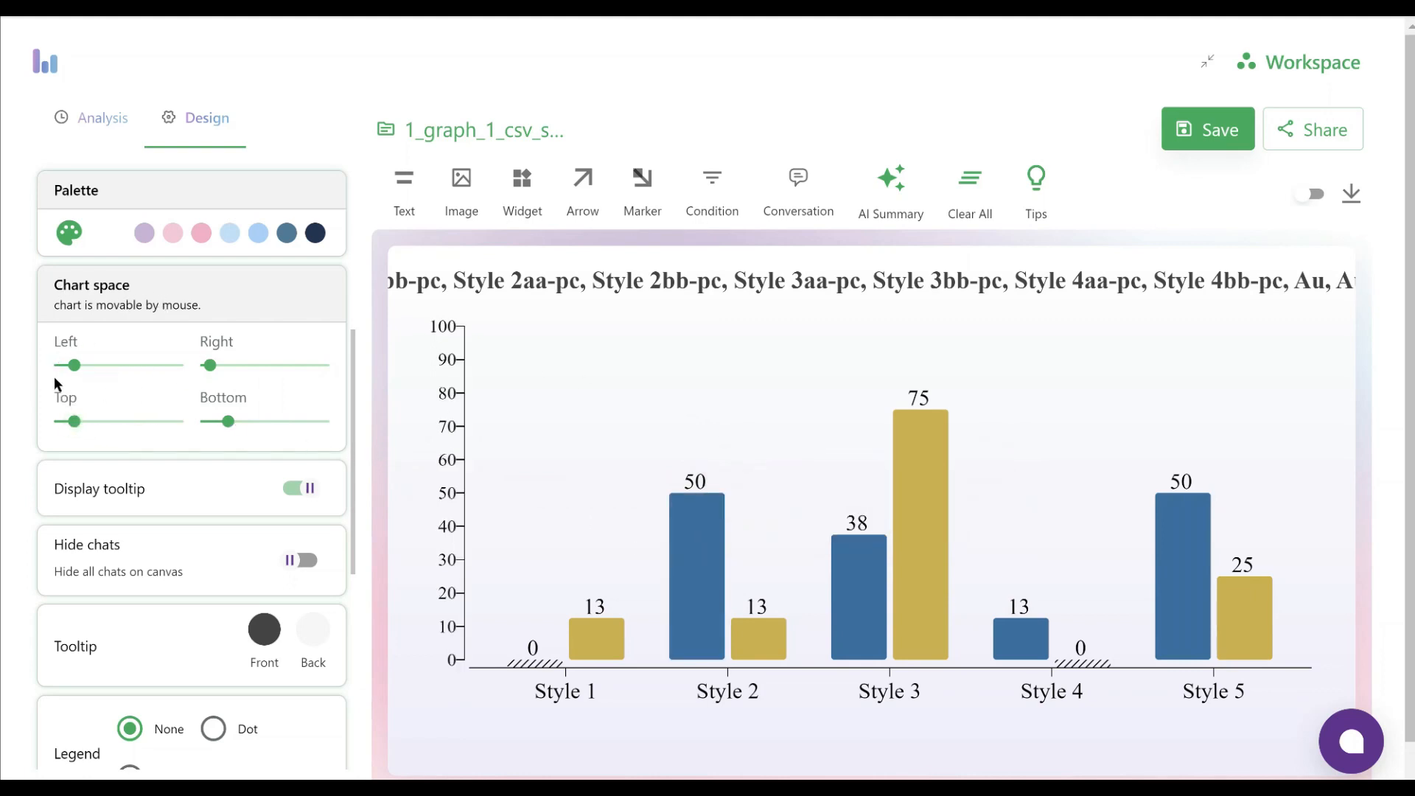
pyautogui.moveTo(73, 366); pyautogui.dragTo(83, 367)
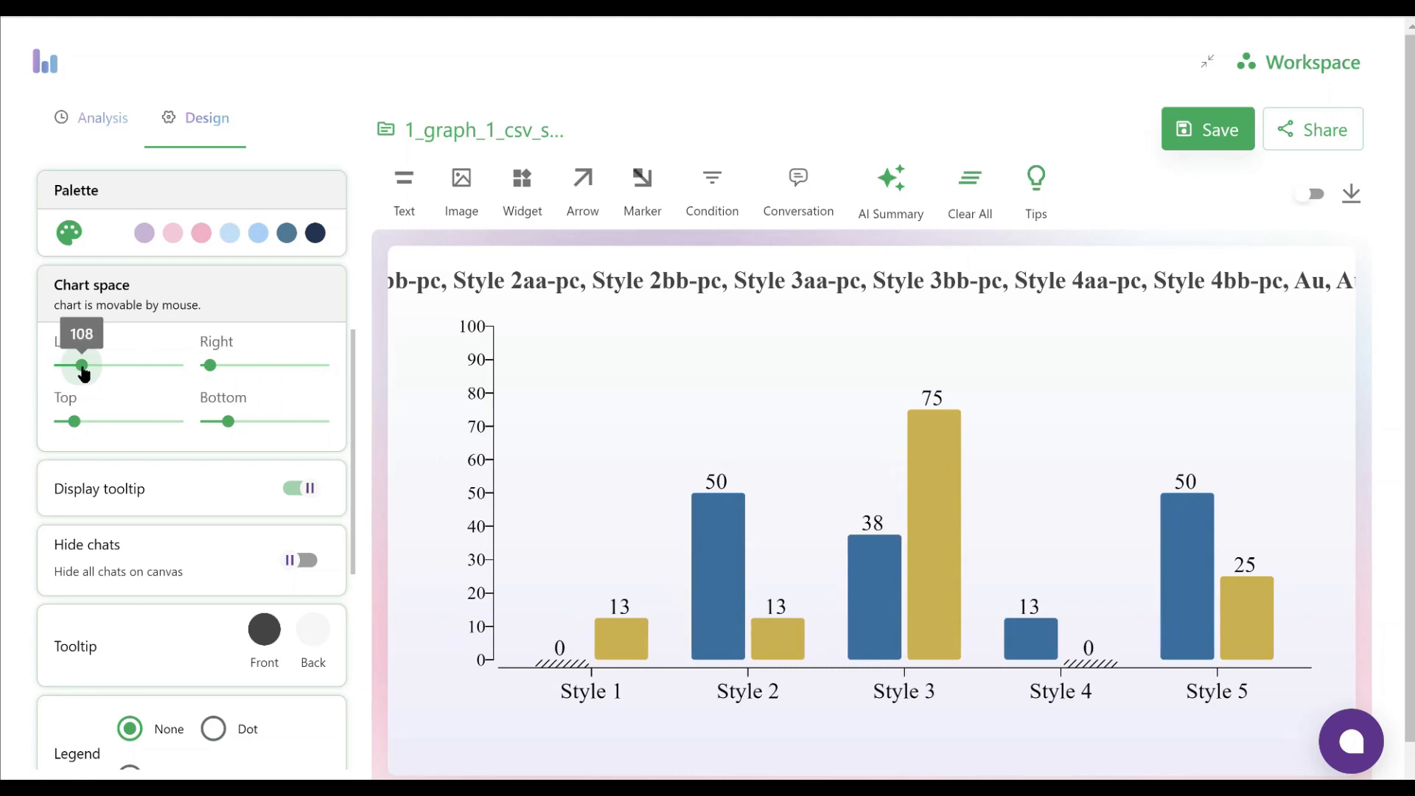
pyautogui.moveTo(210, 367); pyautogui.dragTo(219, 376)
pyautogui.moveTo(230, 424); pyautogui.dragTo(229, 426)
pyautogui.moveTo(74, 423); pyautogui.dragTo(86, 424)
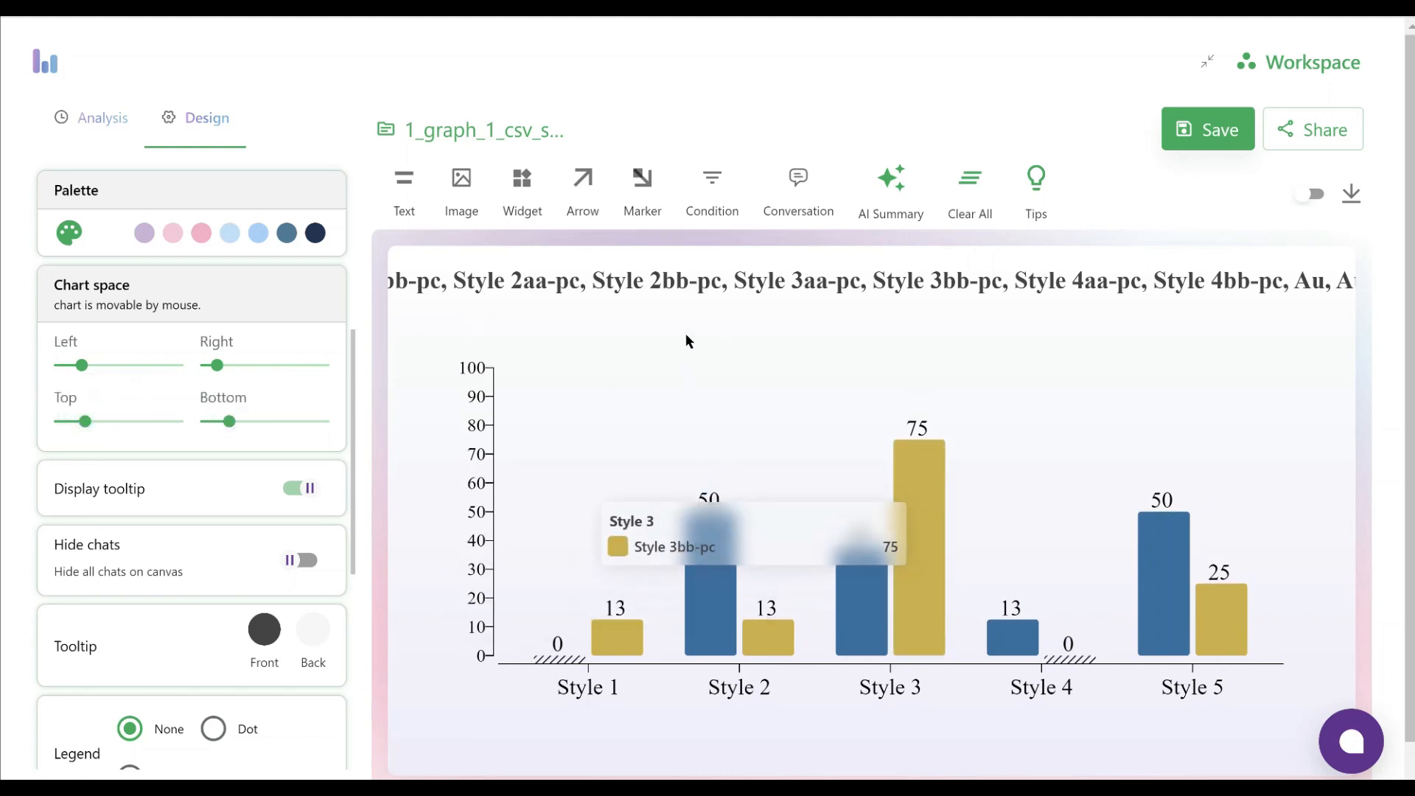
# Replace the chart's title text with "Headline - Leadership Styles"
pyautogui.click(611, 280)
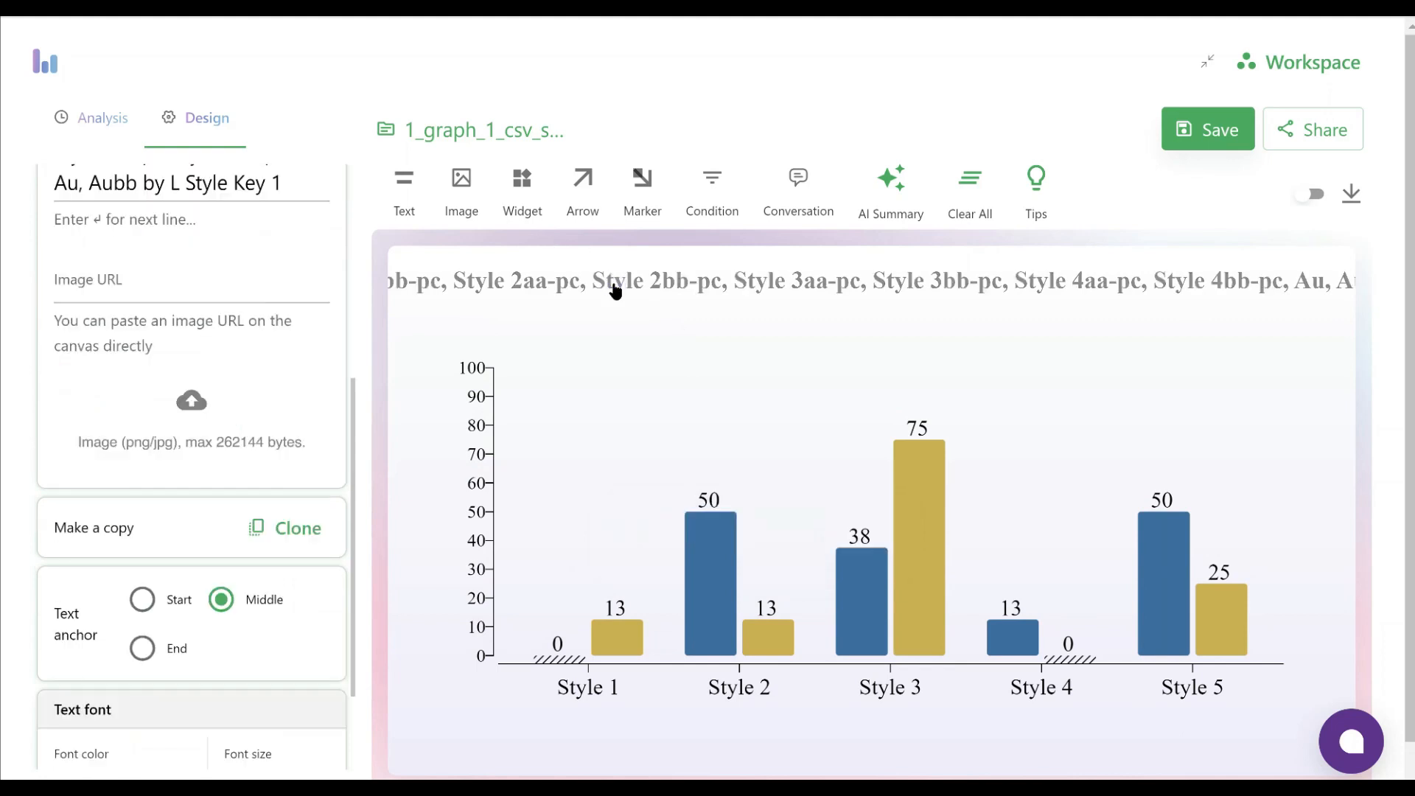
pyautogui.scroll(3, 275, 240)
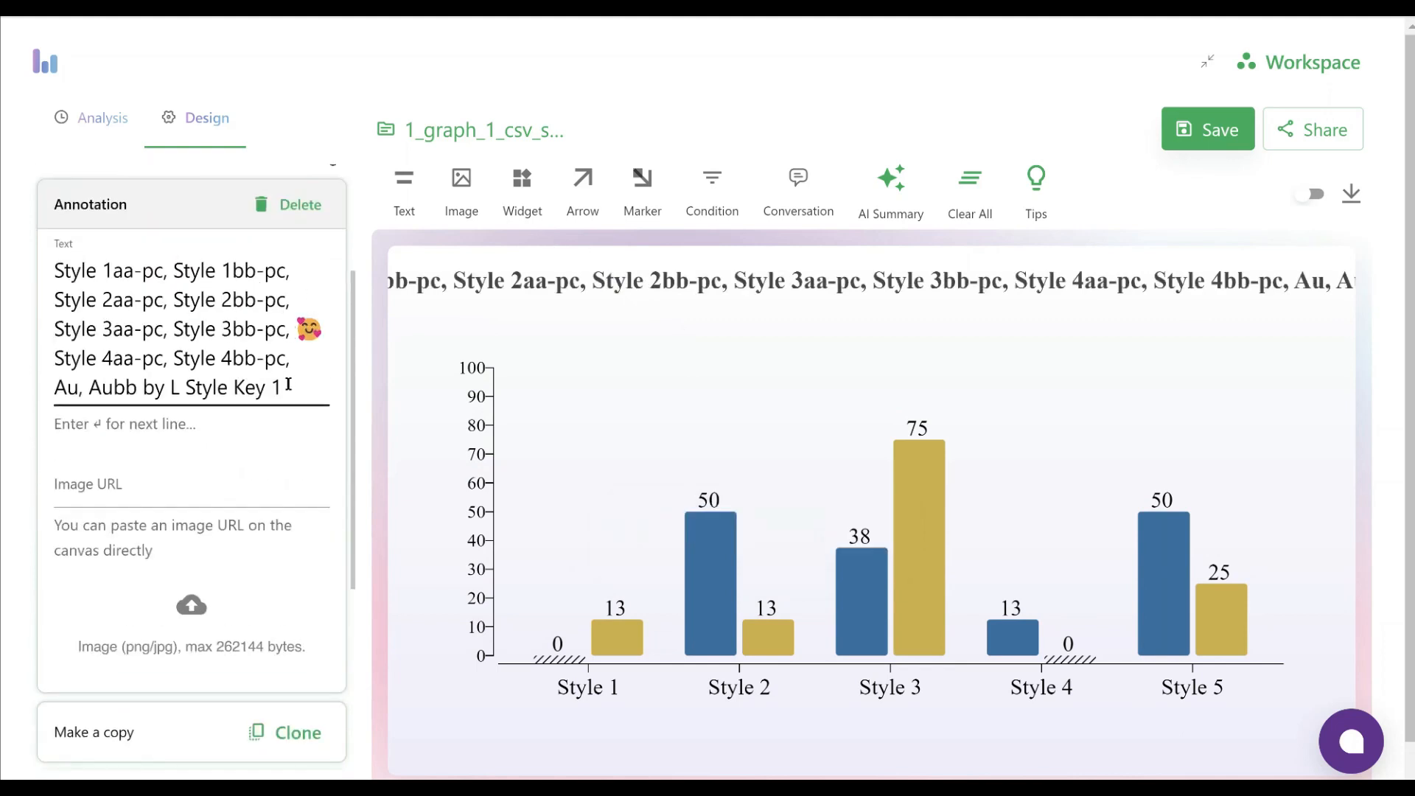
pyautogui.moveTo(288, 384); pyautogui.dragTo(22, 277)
pyautogui.press('BackSpace')
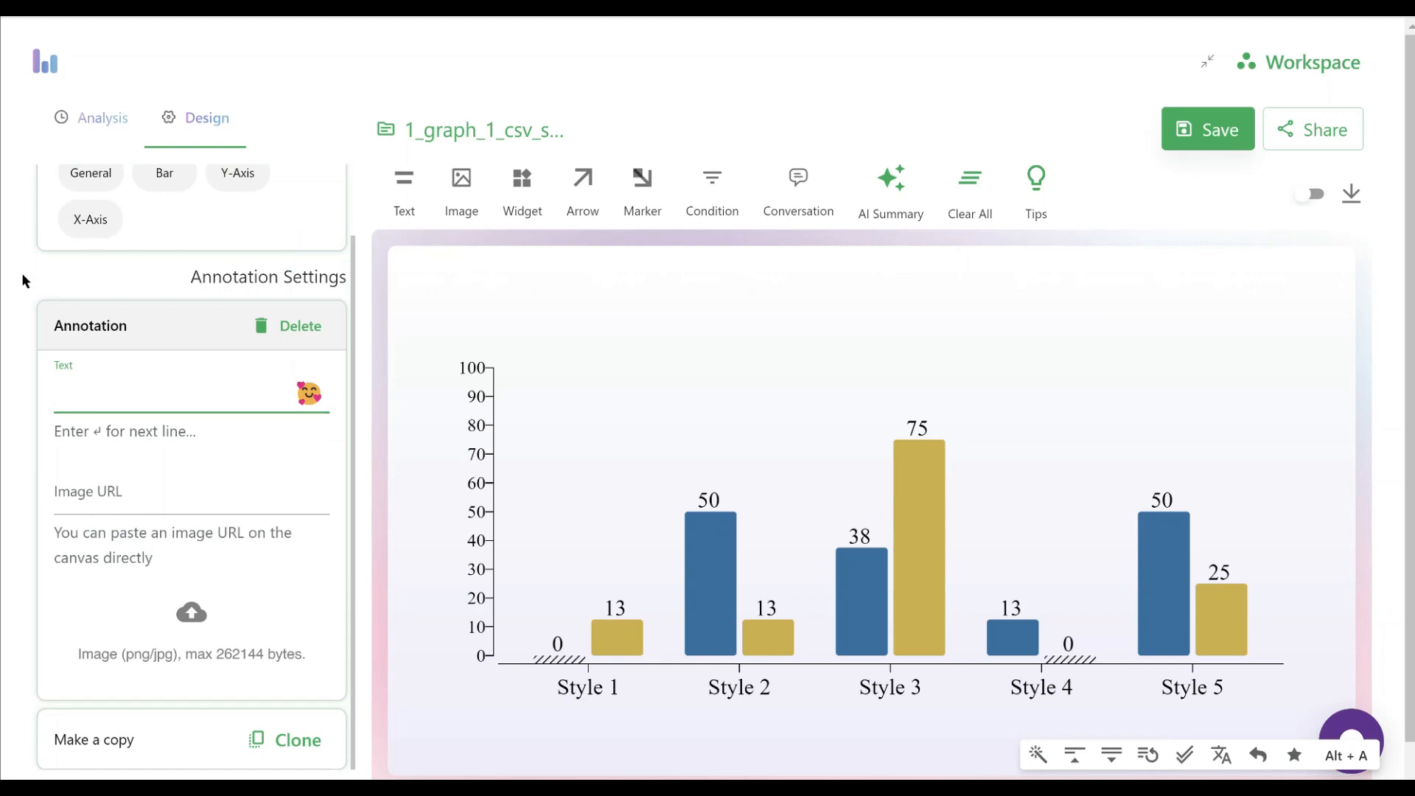
pyautogui.write('Headline - Leadership Styl')
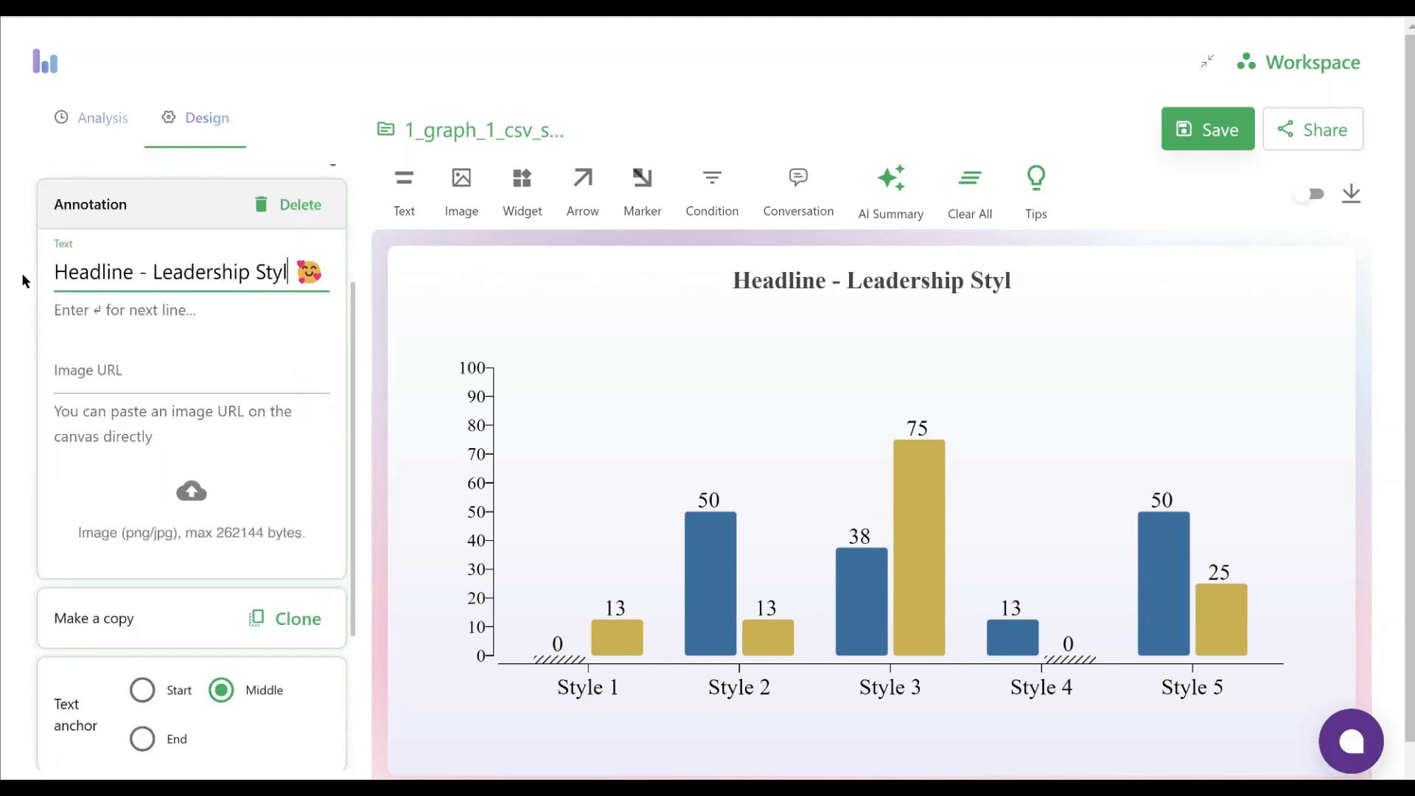
pyautogui.write('es')
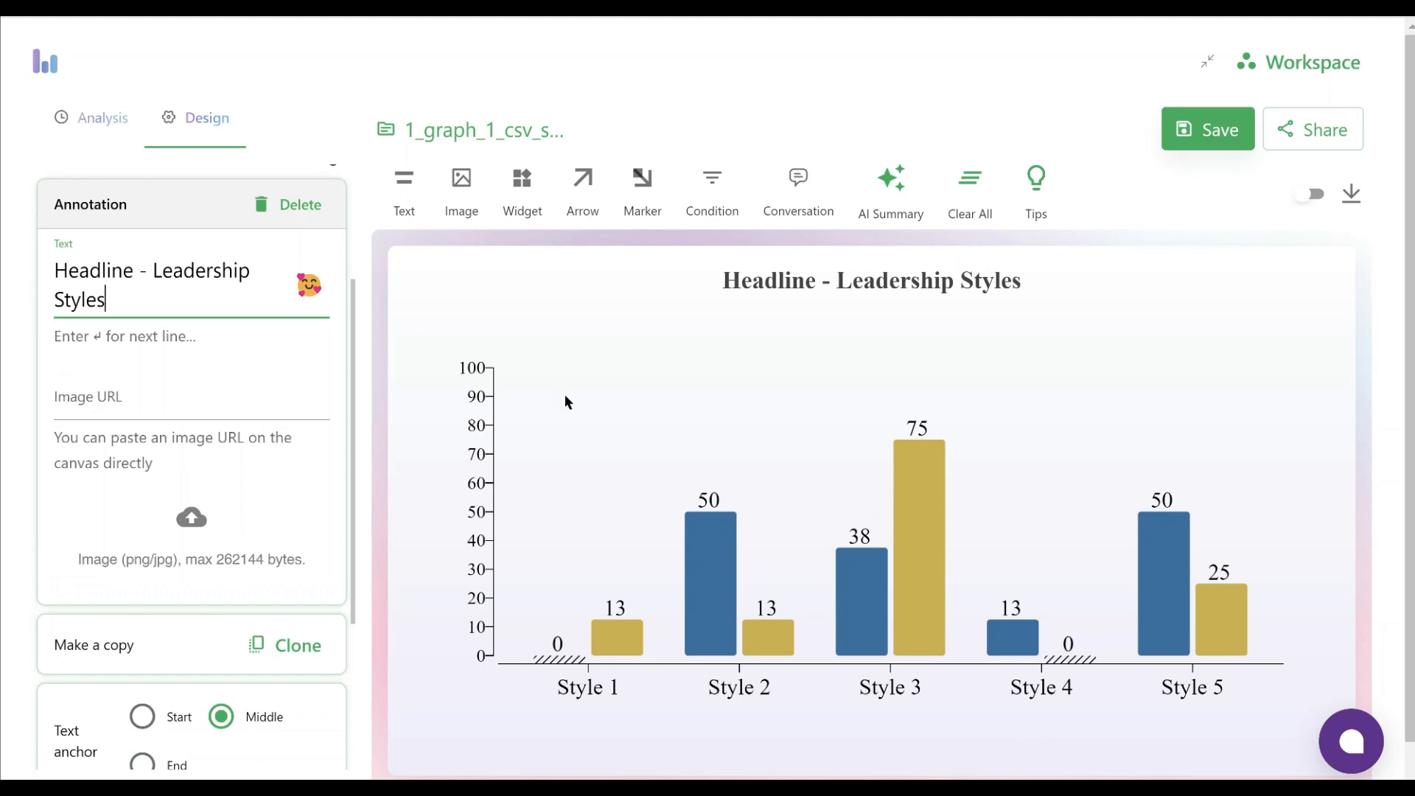
# Add a text annotation reading "Graph 1" above the Y-axis, beside the headline
pyautogui.click(452, 212)
pyautogui.click(396, 214)
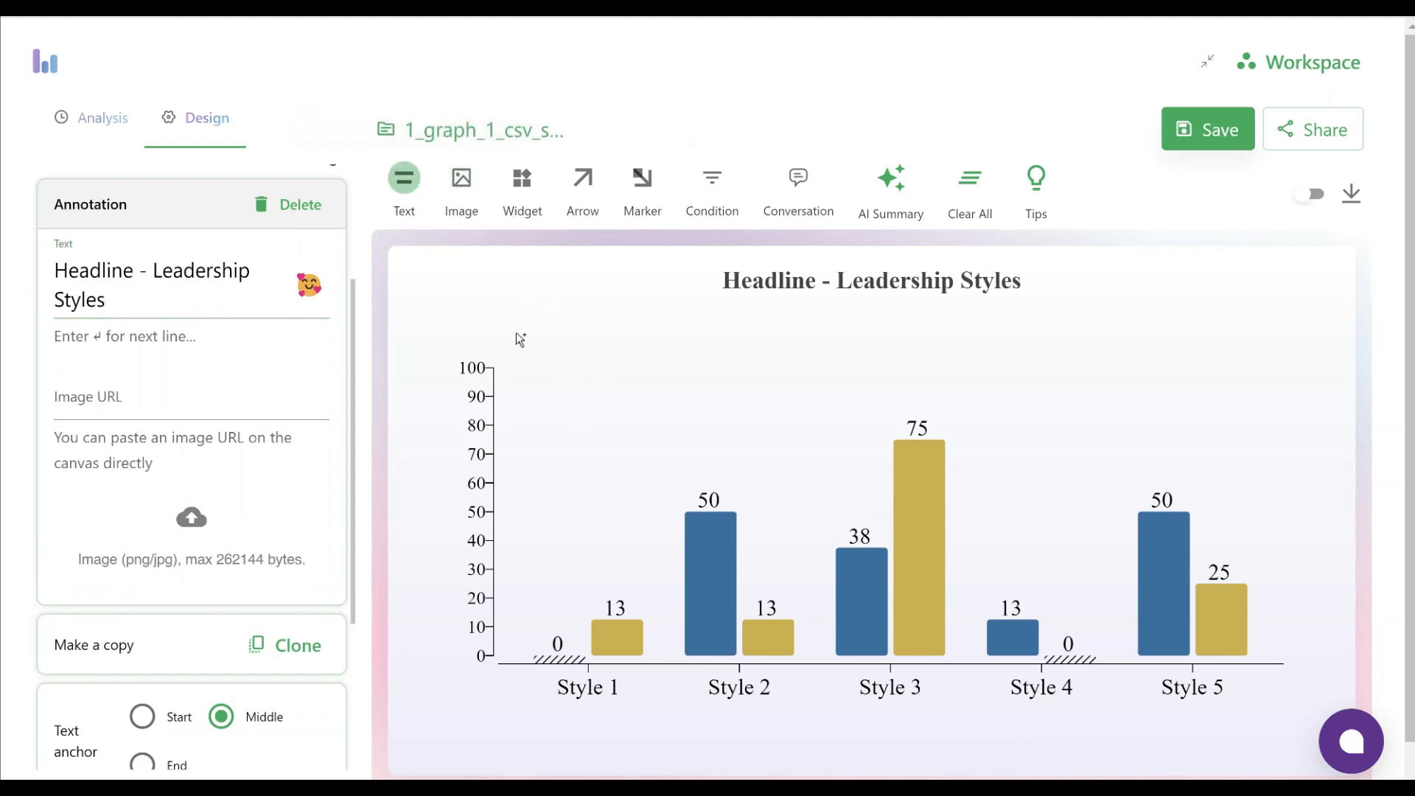
pyautogui.click(471, 295)
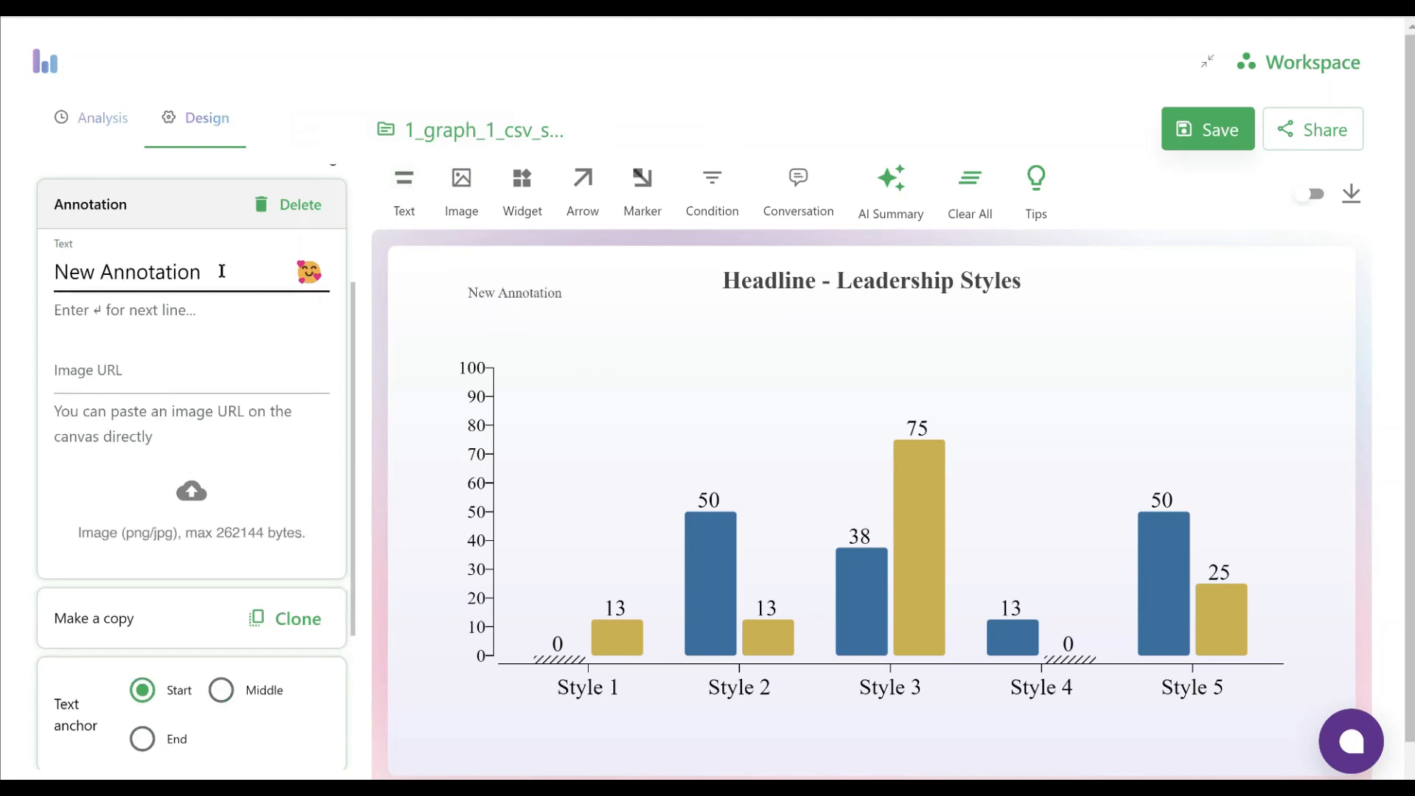
pyautogui.moveTo(231, 271); pyautogui.dragTo(11, 273)
pyautogui.write('Graph 1')
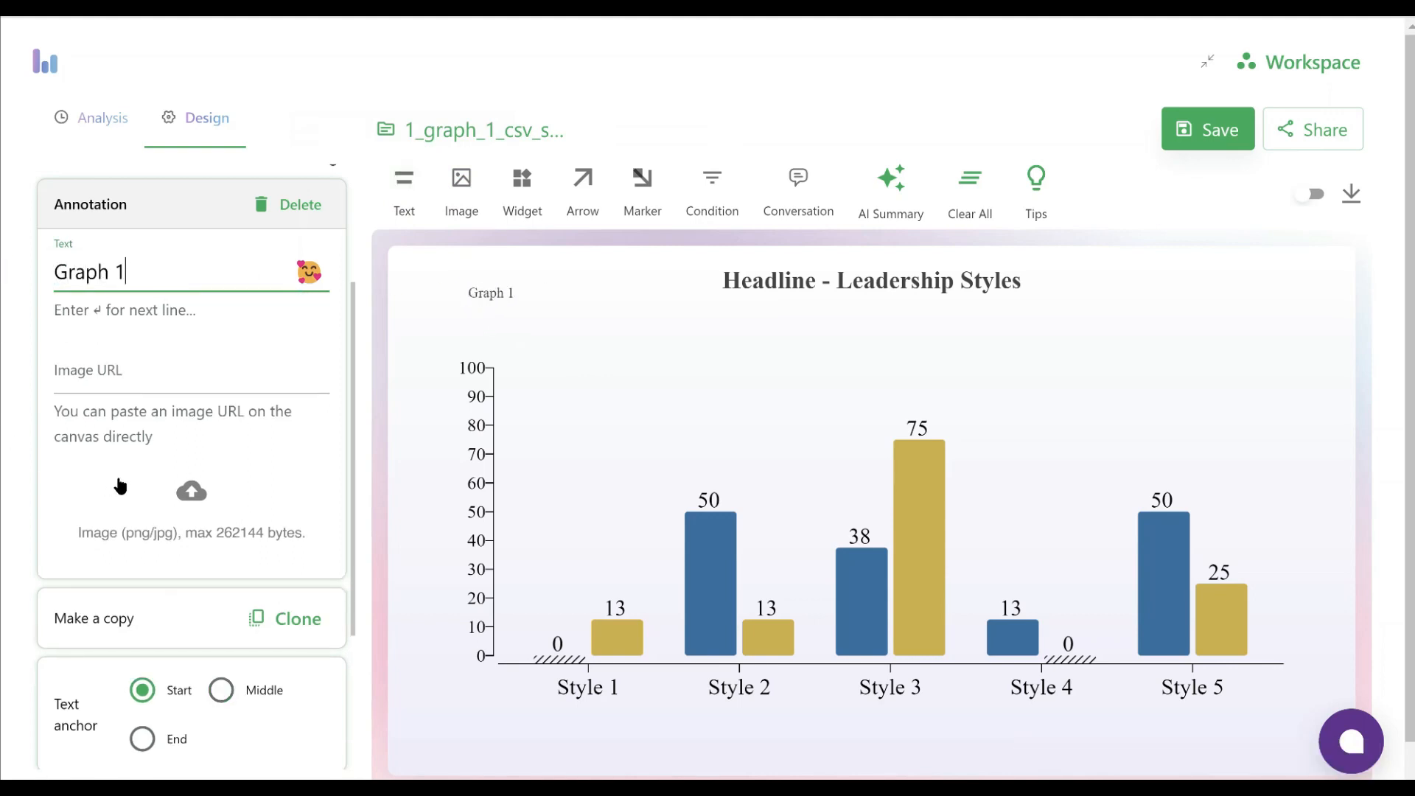
# Give the "Graph 1" annotation a larger black font and align it above the Y-axis, level with the headline
pyautogui.scroll(-3, 120, 485)
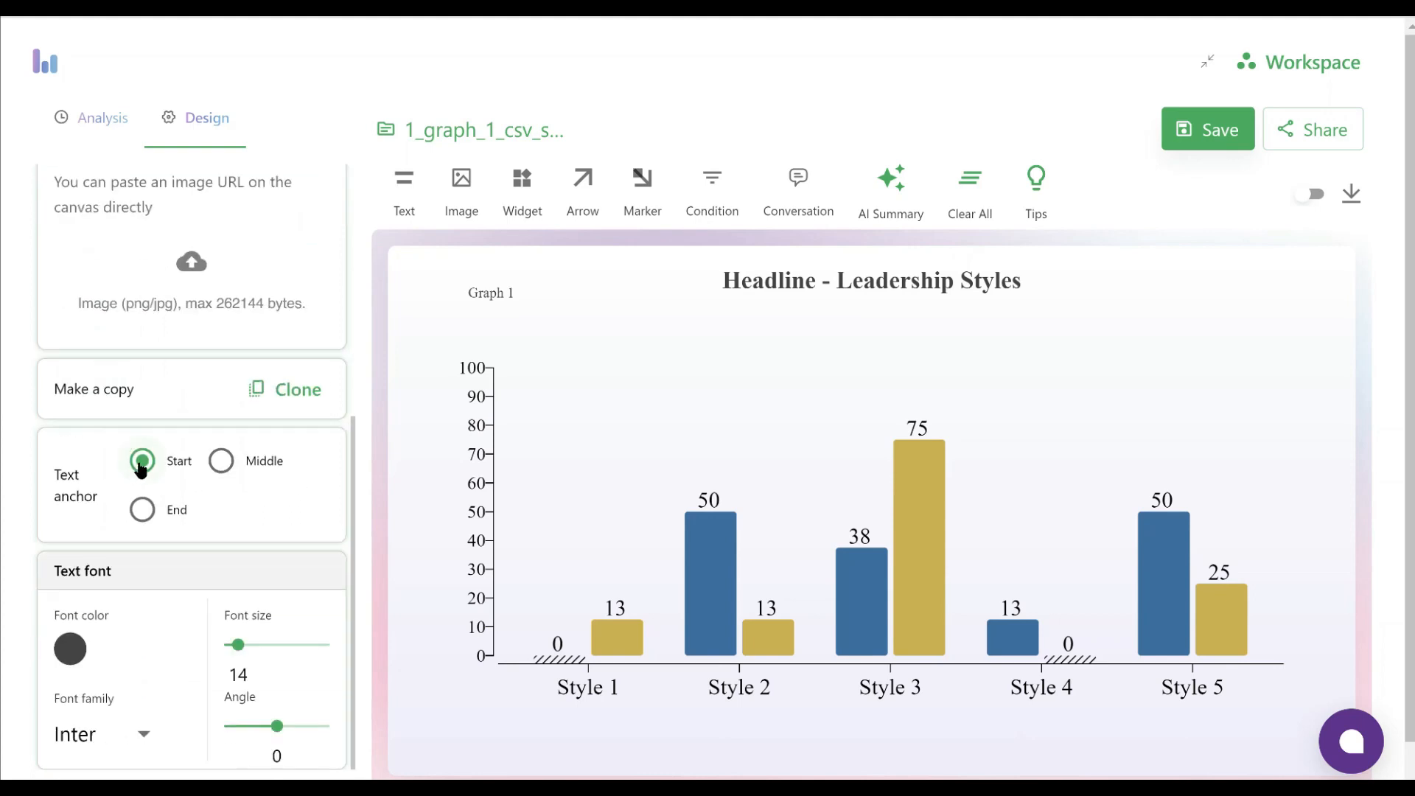
pyautogui.scroll(-1, 251, 567)
pyautogui.click(70, 610)
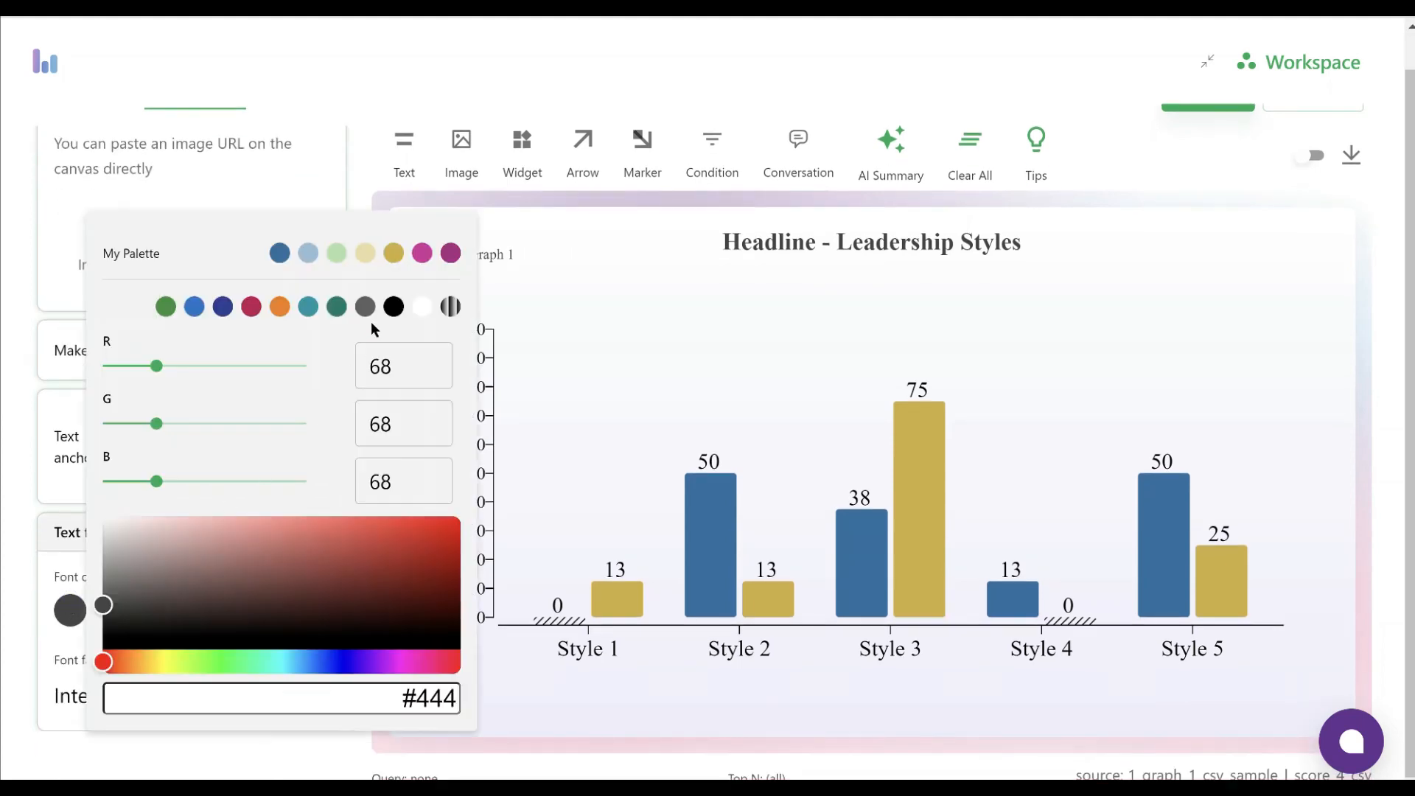
pyautogui.click(393, 307)
pyautogui.click(3, 489)
pyautogui.moveTo(237, 607); pyautogui.dragTo(249, 608)
pyautogui.moveTo(506, 262); pyautogui.dragTo(497, 250)
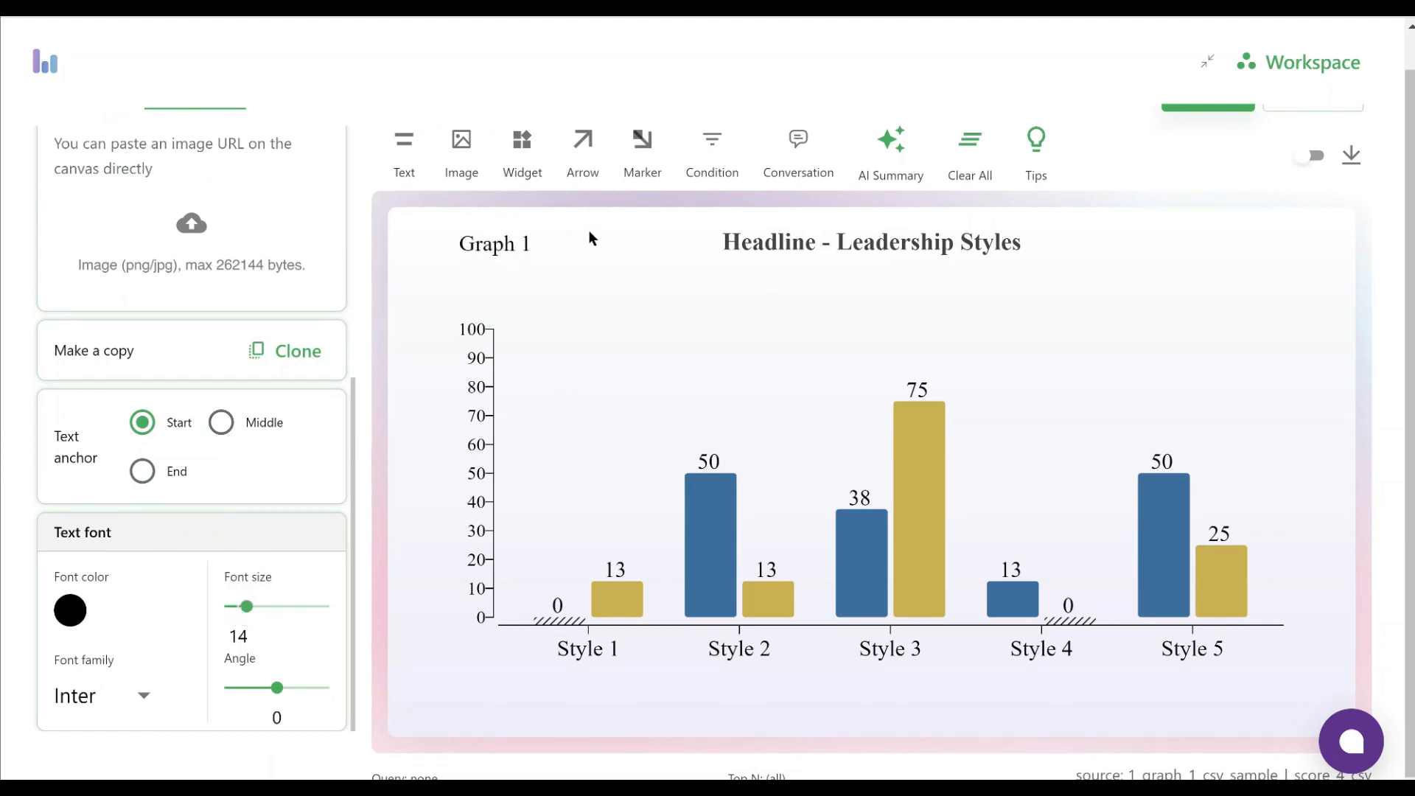
# Place a condition text for the query filter on the canvas, level with the headline and above the Style 5 bars
pyautogui.click(711, 174)
pyautogui.click(1167, 255)
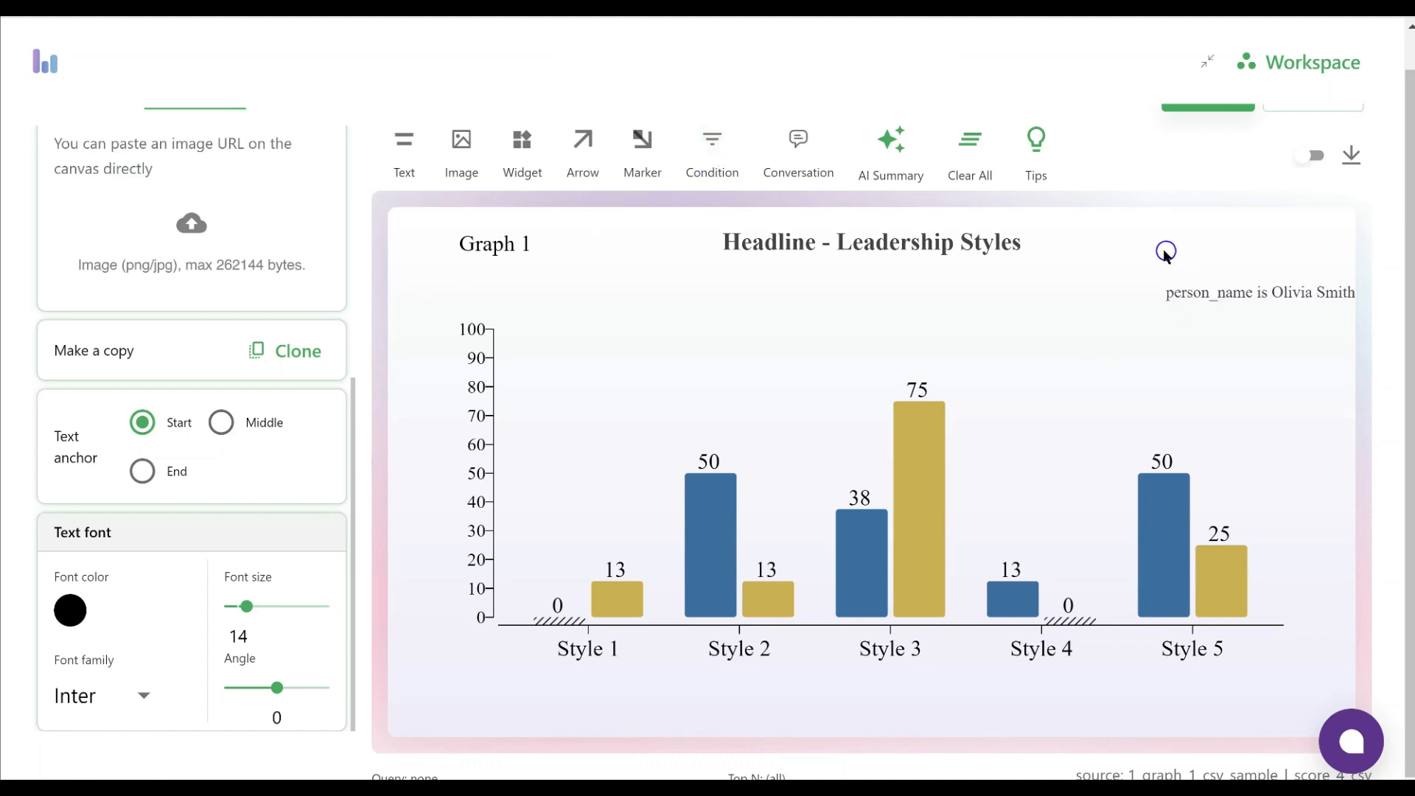
pyautogui.moveTo(1207, 297); pyautogui.dragTo(1143, 256)
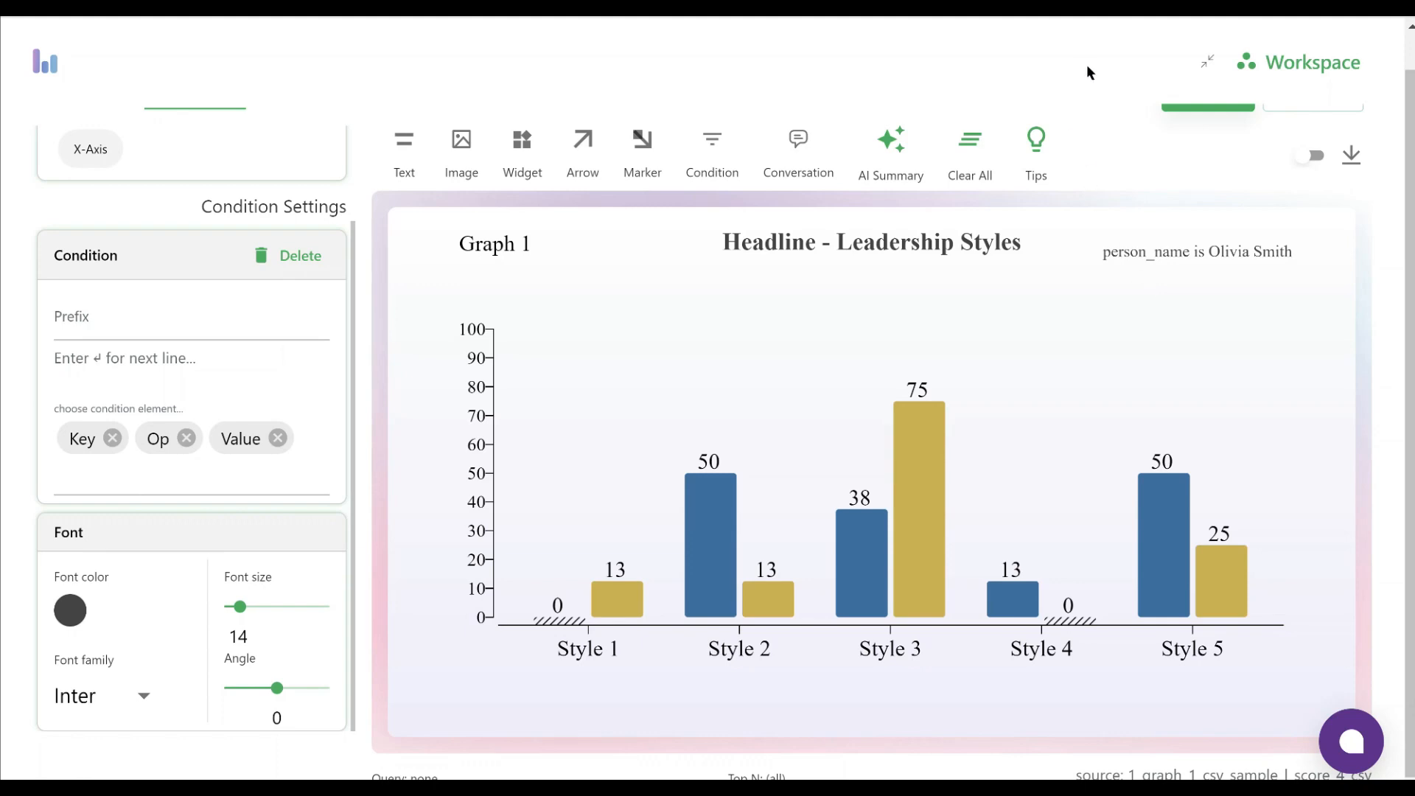
# Remove the Key and Op elements from the condition text, leaving only Value, and move the text toward the canvas's outer edge
pyautogui.scroll(2, 177, 350)
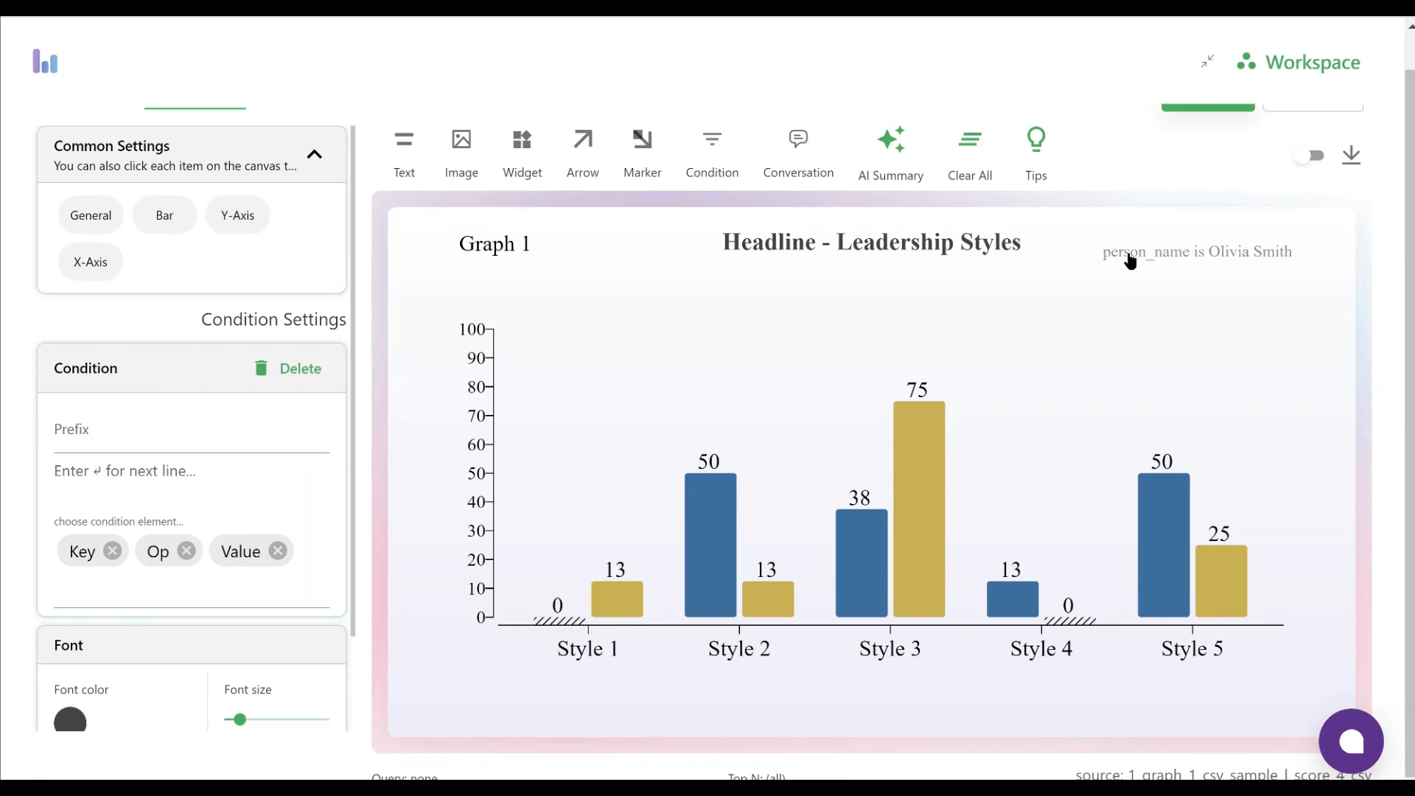
pyautogui.click(114, 546)
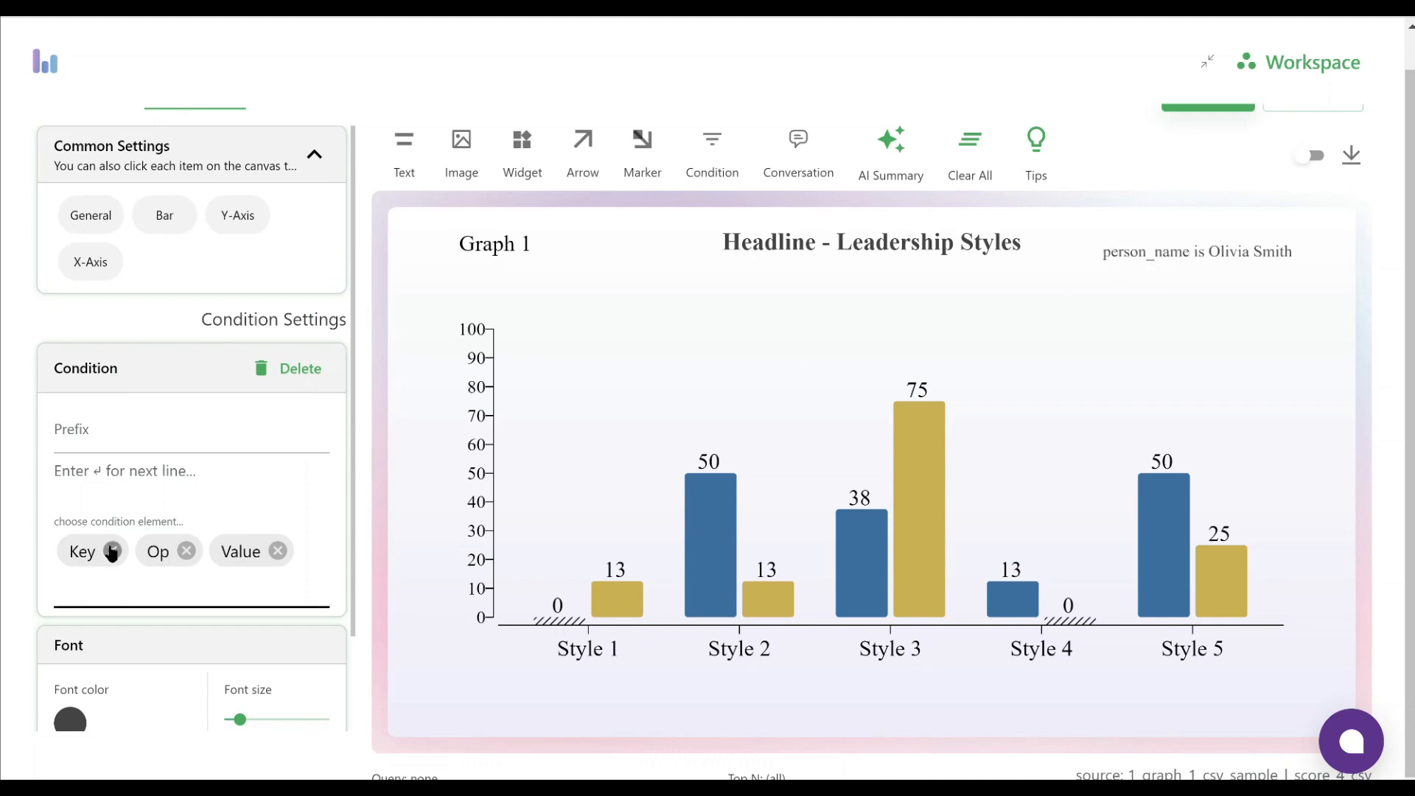
pyautogui.click(112, 551)
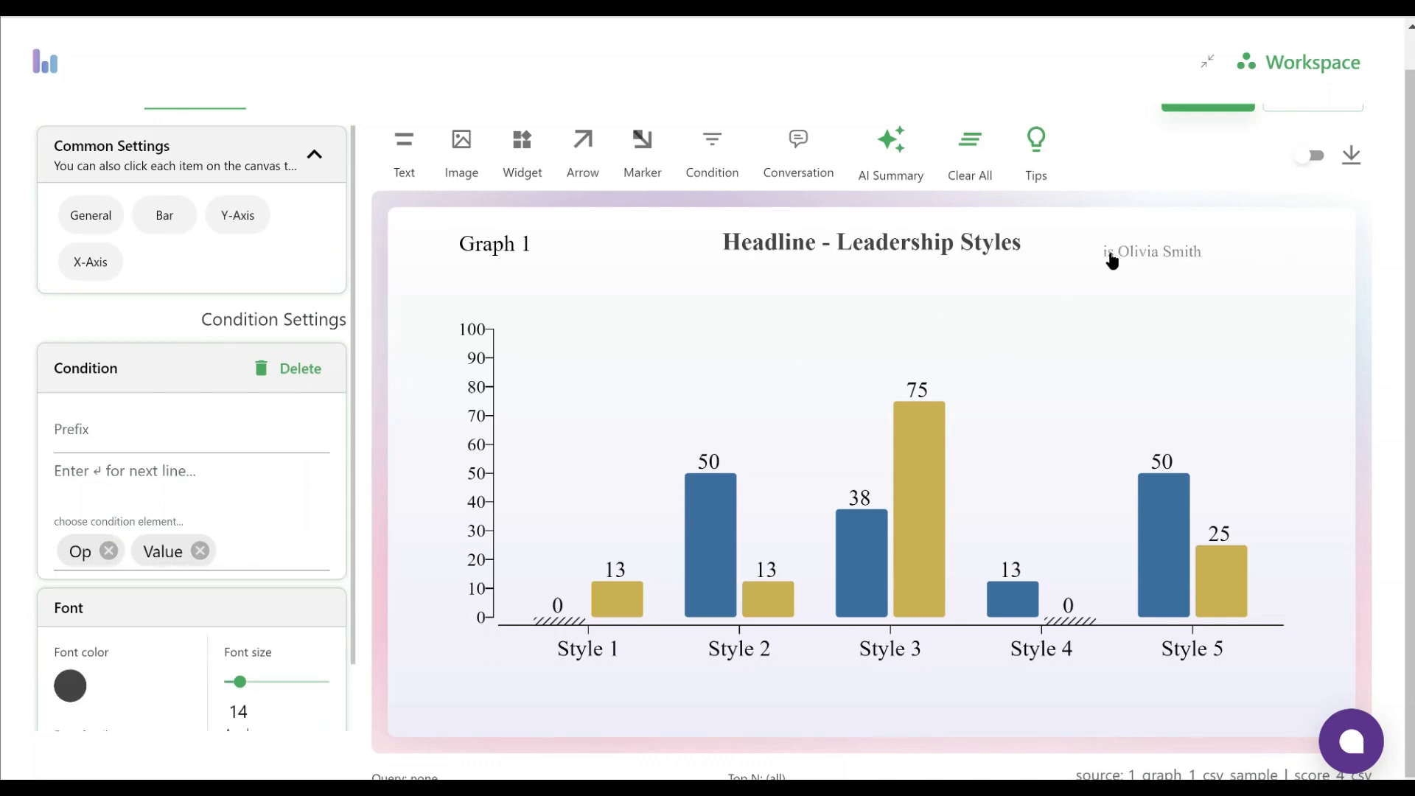
pyautogui.click(108, 550)
pyautogui.moveTo(1178, 249); pyautogui.dragTo(1253, 247)
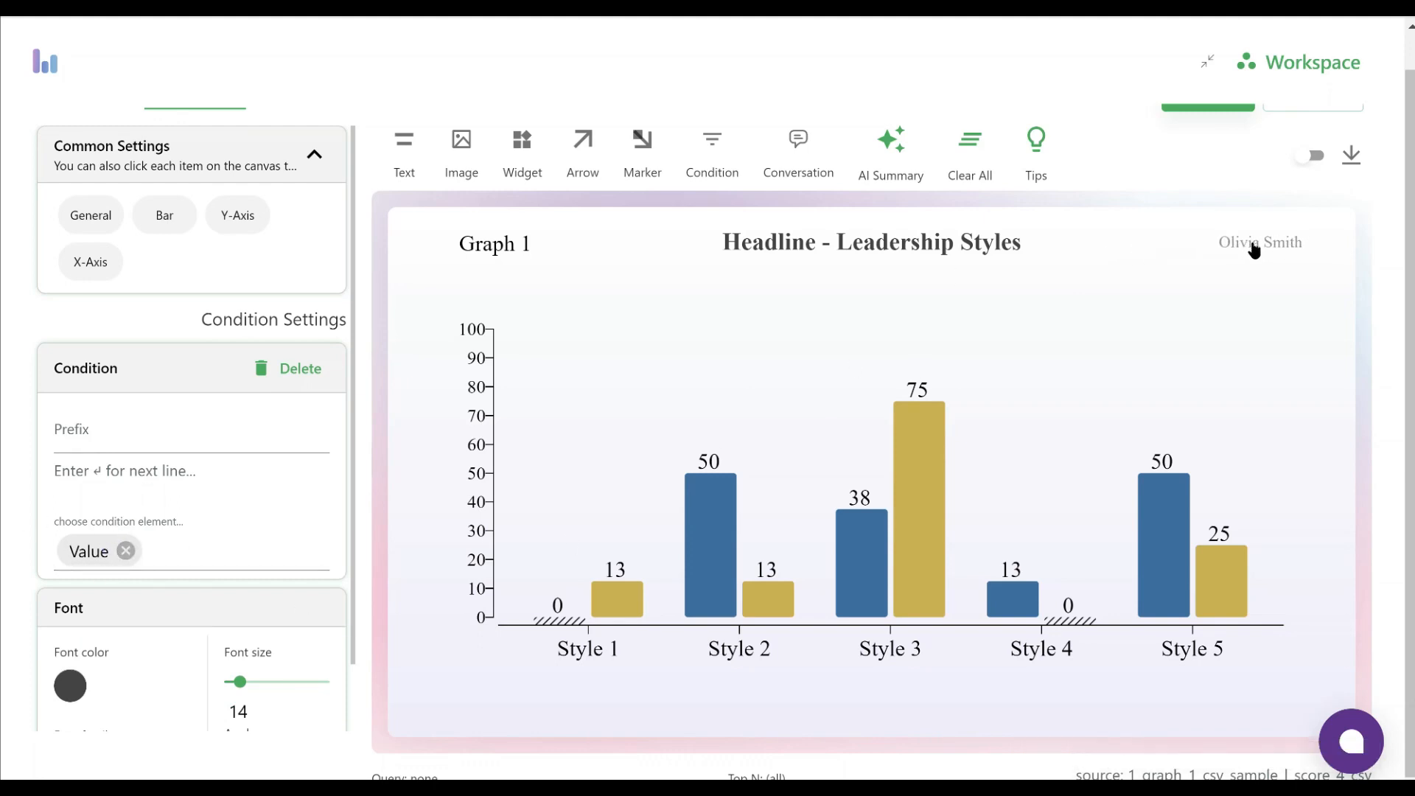
# Give the condition text a larger black font and move it inward above the Style 5 bars
pyautogui.scroll(-1, 301, 547)
pyautogui.click(68, 616)
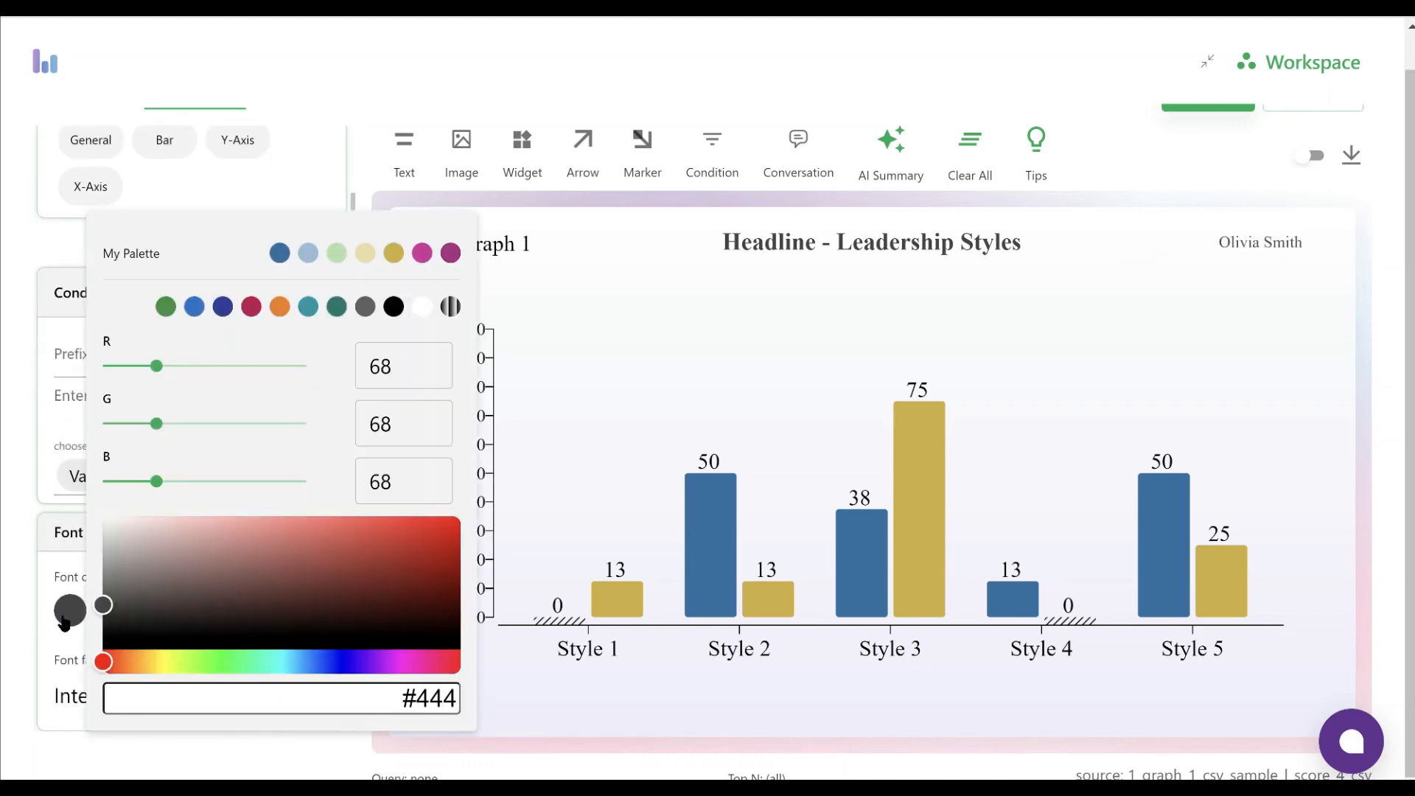
pyautogui.click(392, 308)
pyautogui.click(21, 526)
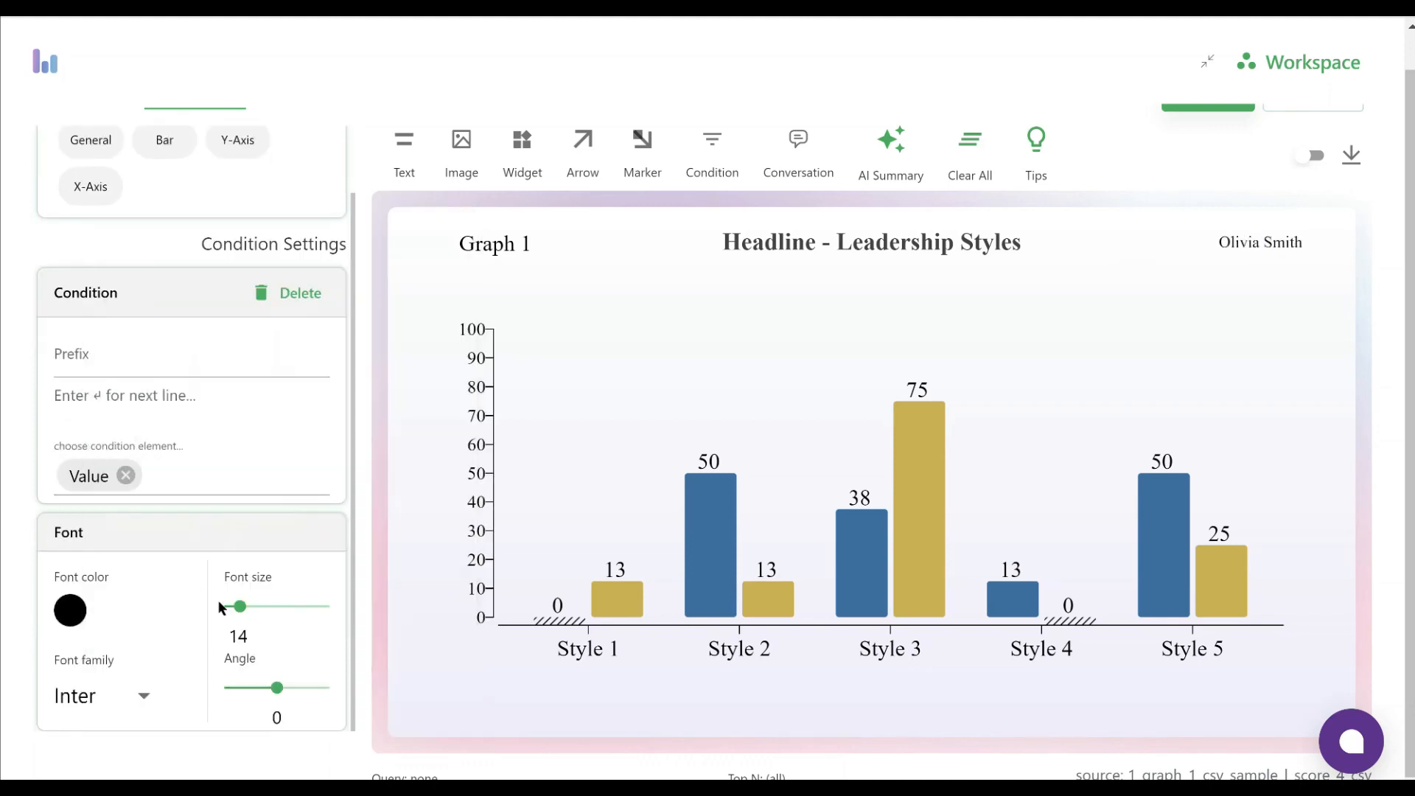
pyautogui.moveTo(239, 607); pyautogui.dragTo(246, 616)
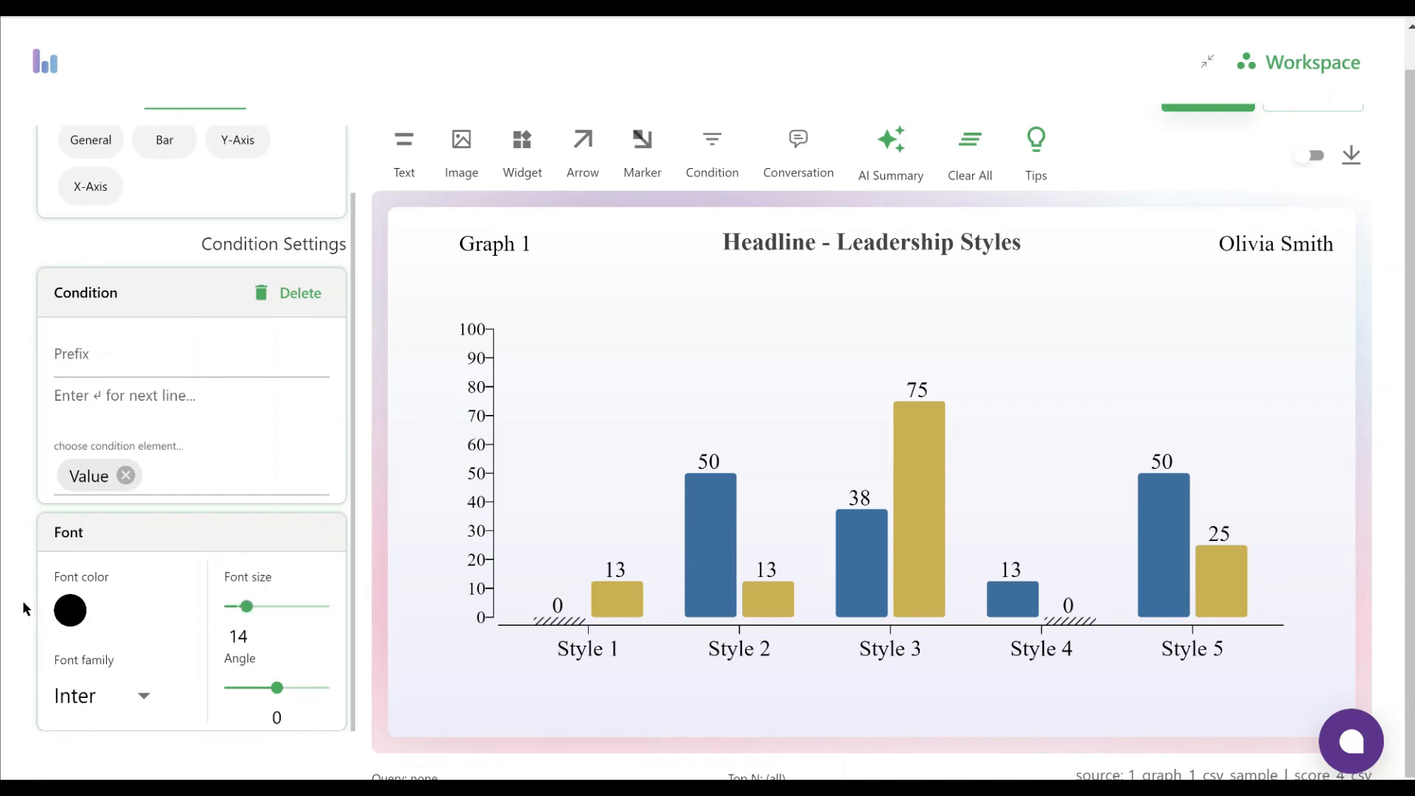
pyautogui.moveTo(1276, 253); pyautogui.dragTo(1177, 251)
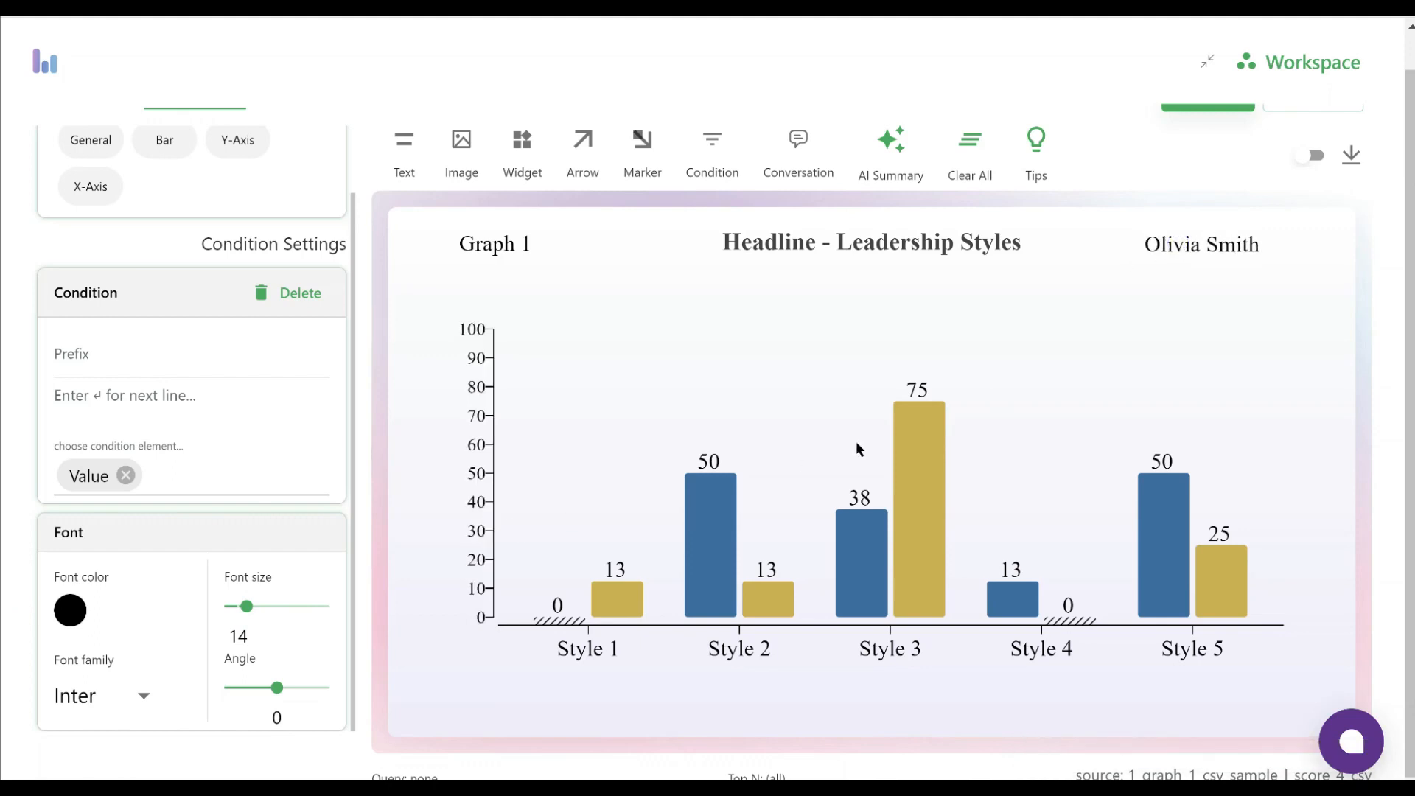
# Change the person_name equals filter to the first person in the value list and apply it to the chart
pyautogui.moveTo(926, 454)
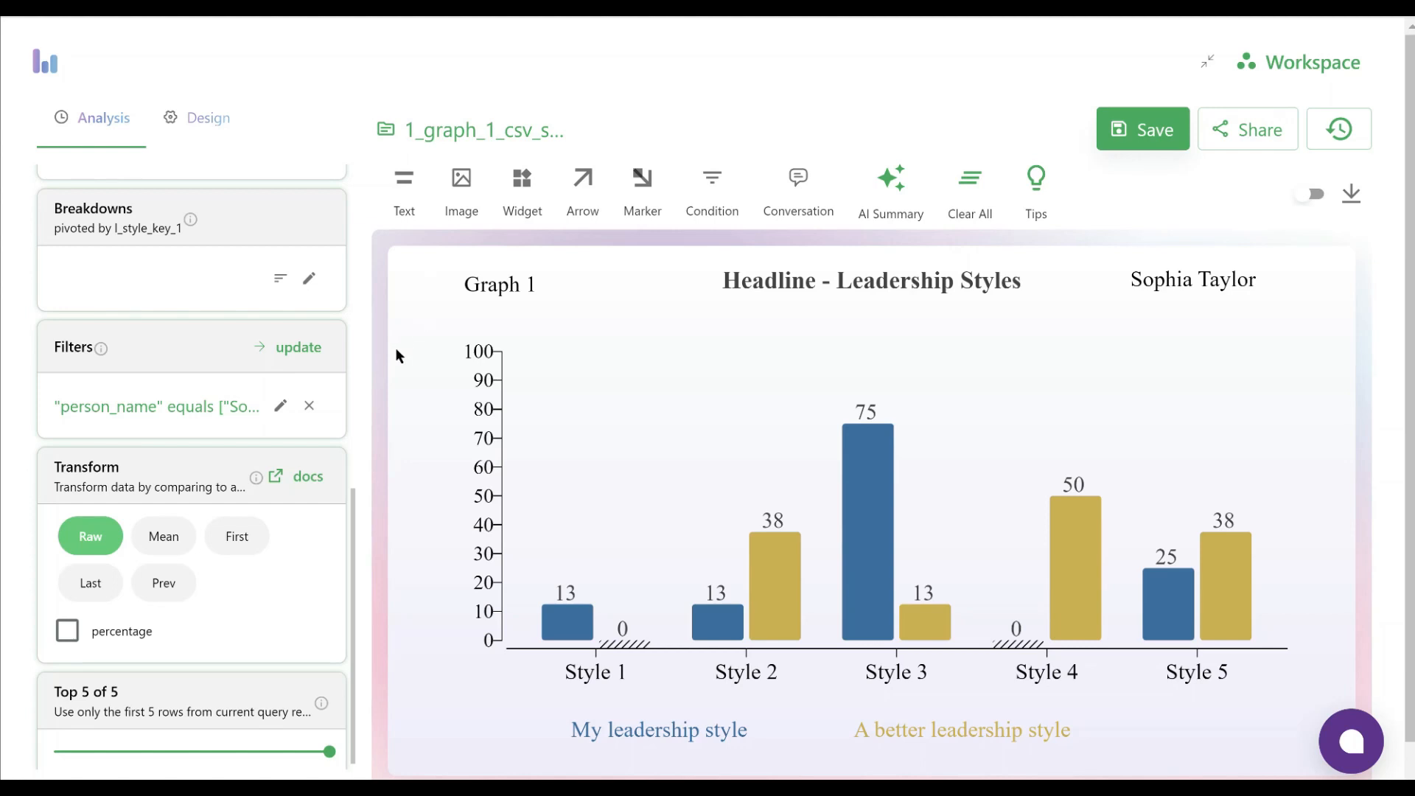
pyautogui.click(282, 410)
pyautogui.click(133, 568)
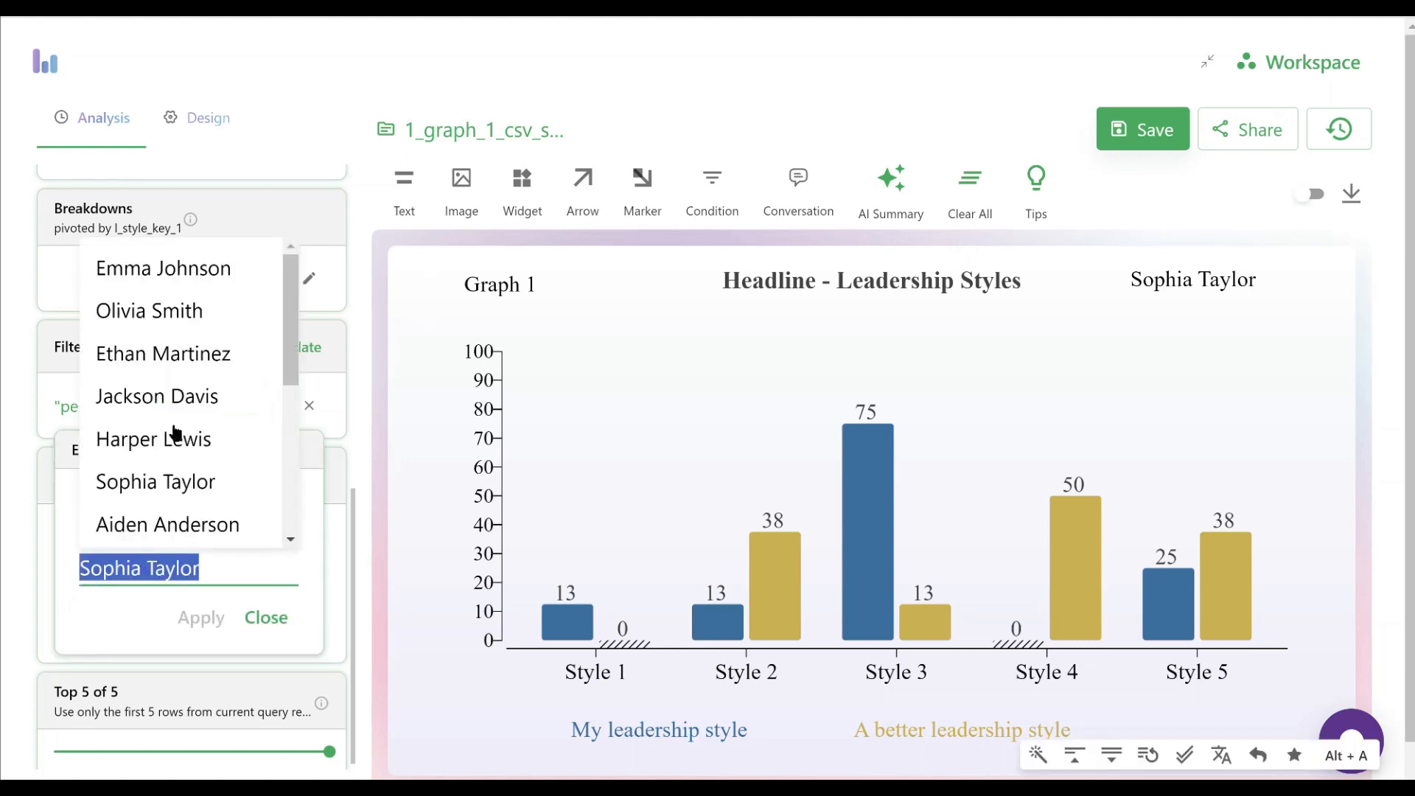
pyautogui.click(160, 267)
pyautogui.click(205, 618)
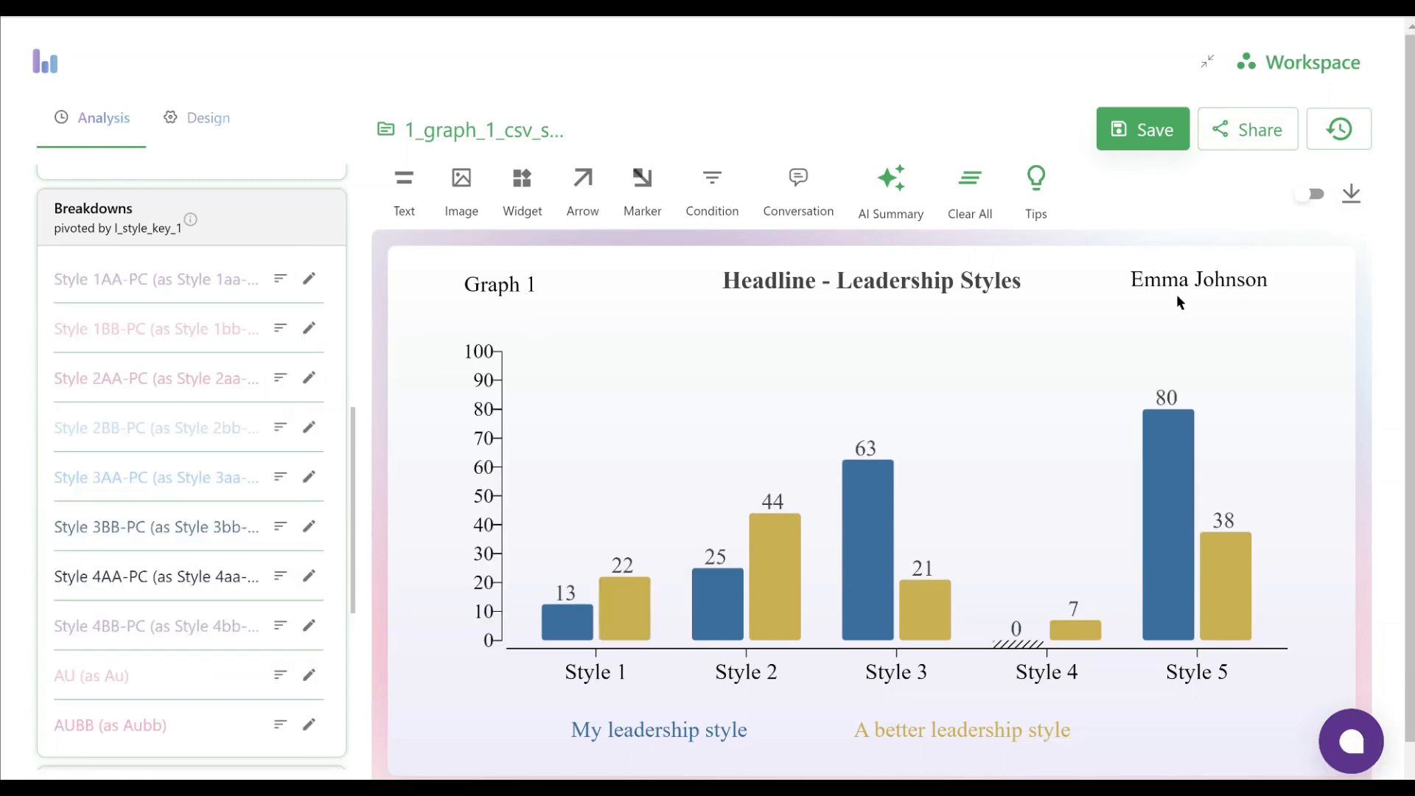
# Export the first person's graph as a PNG image with the proposed file name and close the export dialog
pyautogui.click(1352, 197)
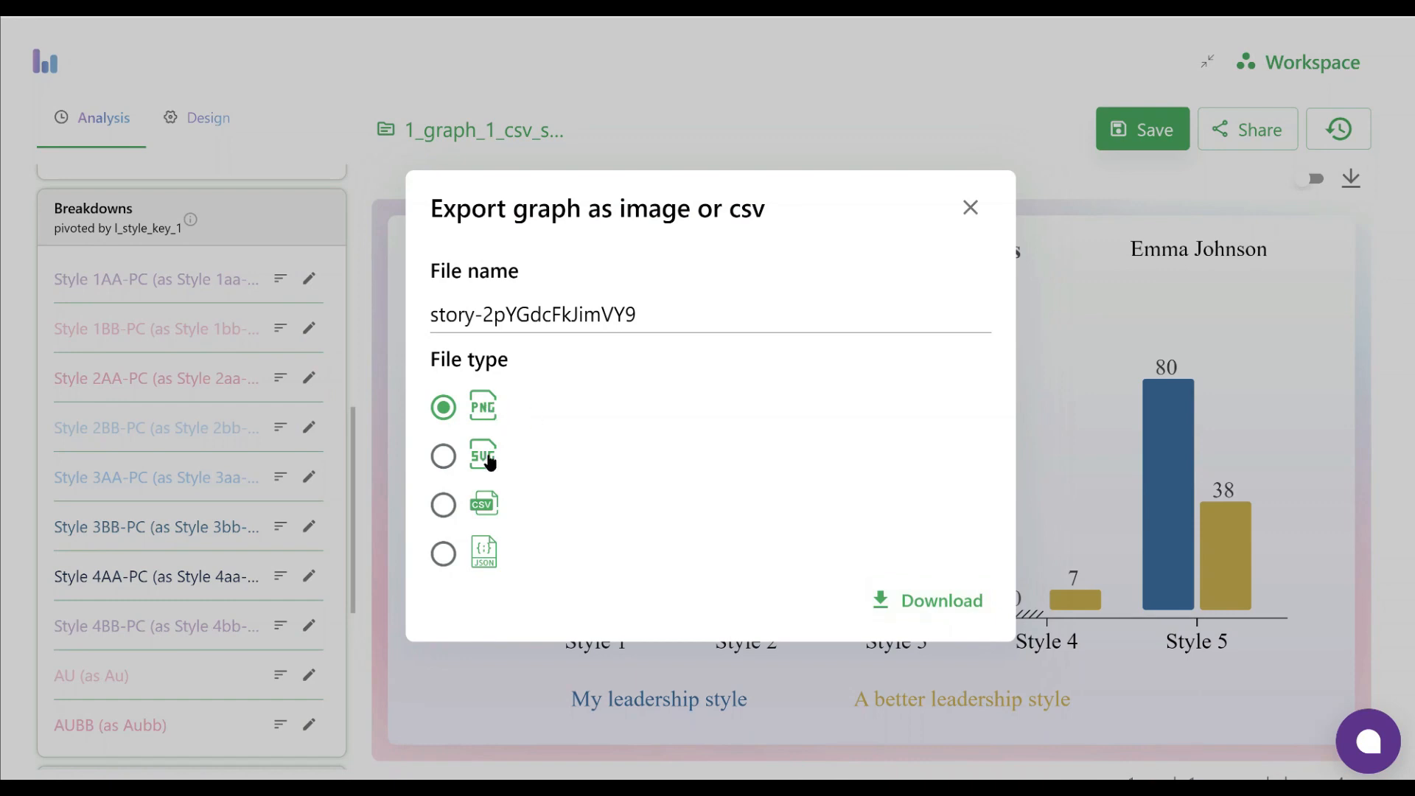
pyautogui.click(930, 604)
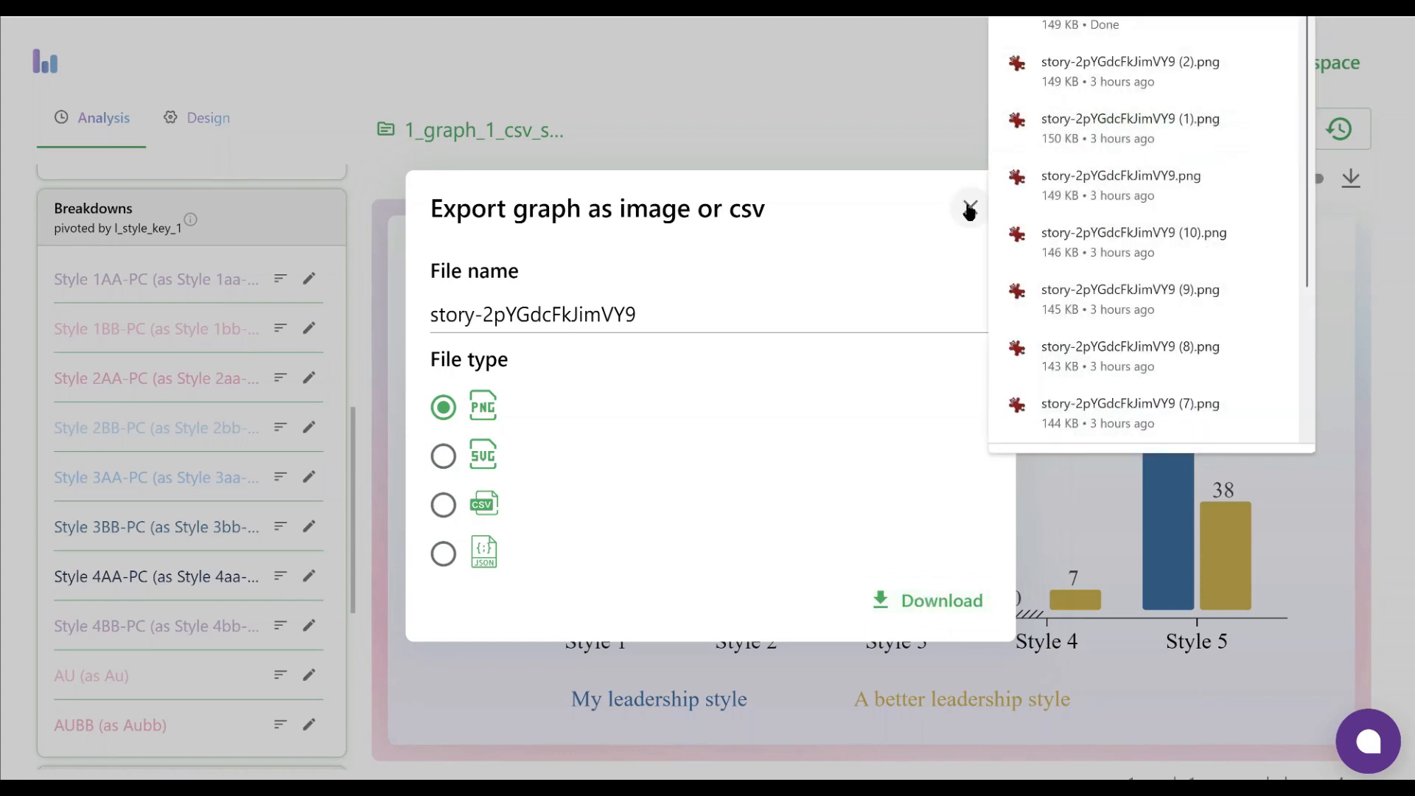
pyautogui.click(969, 209)
# Set the person_name equals filter to the fourth person in the value list and apply the rule
pyautogui.scroll(-6, 143, 383)
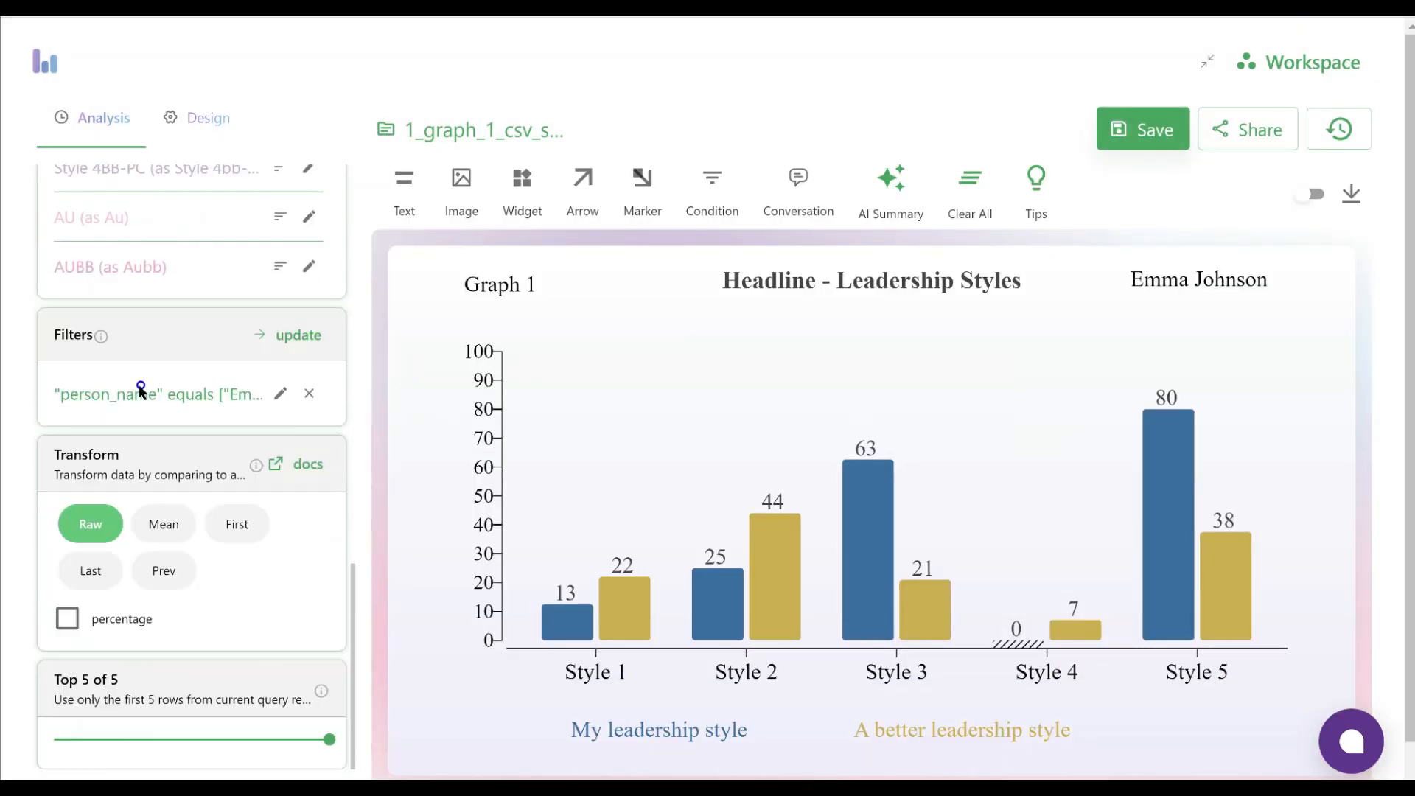
pyautogui.scroll(-1, 140, 388)
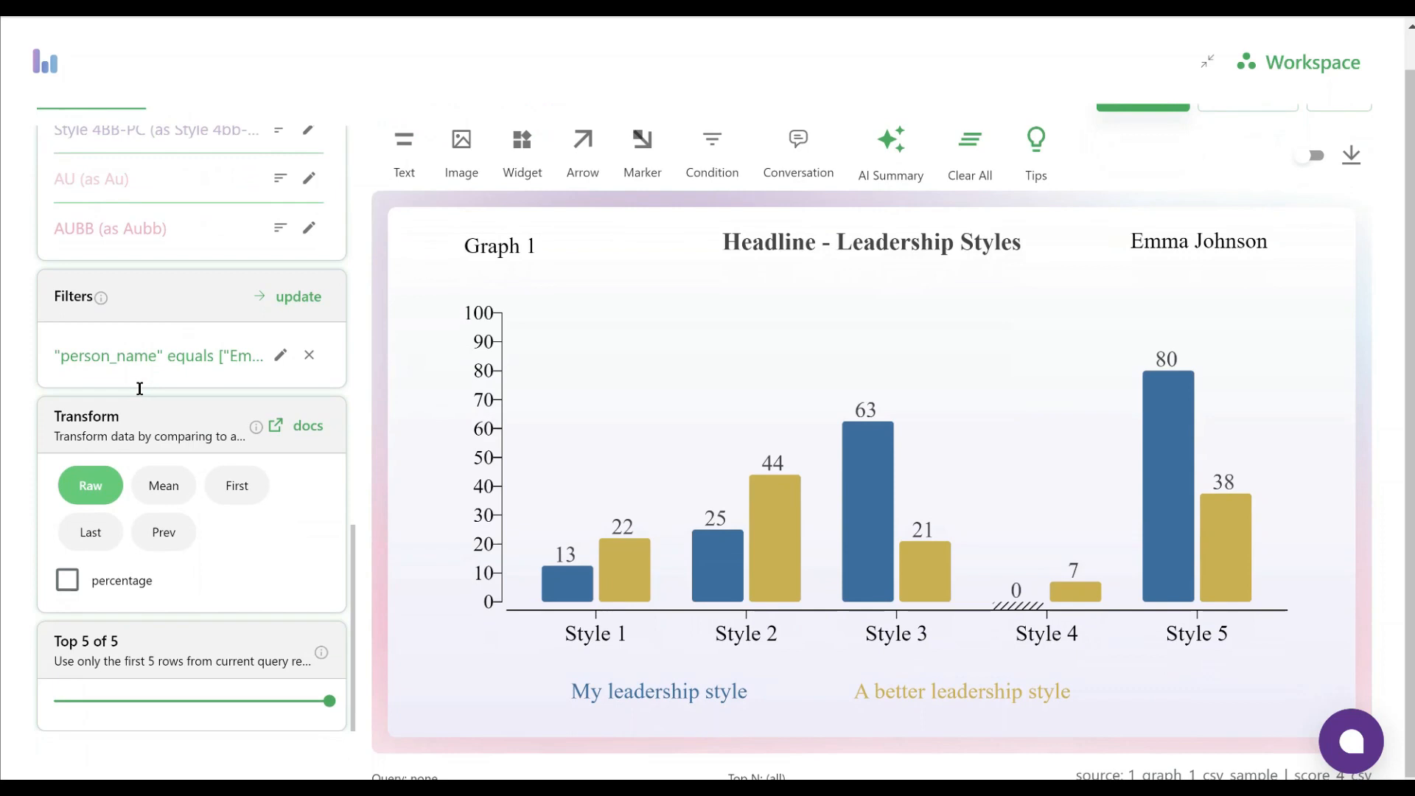
pyautogui.click(280, 355)
pyautogui.click(138, 513)
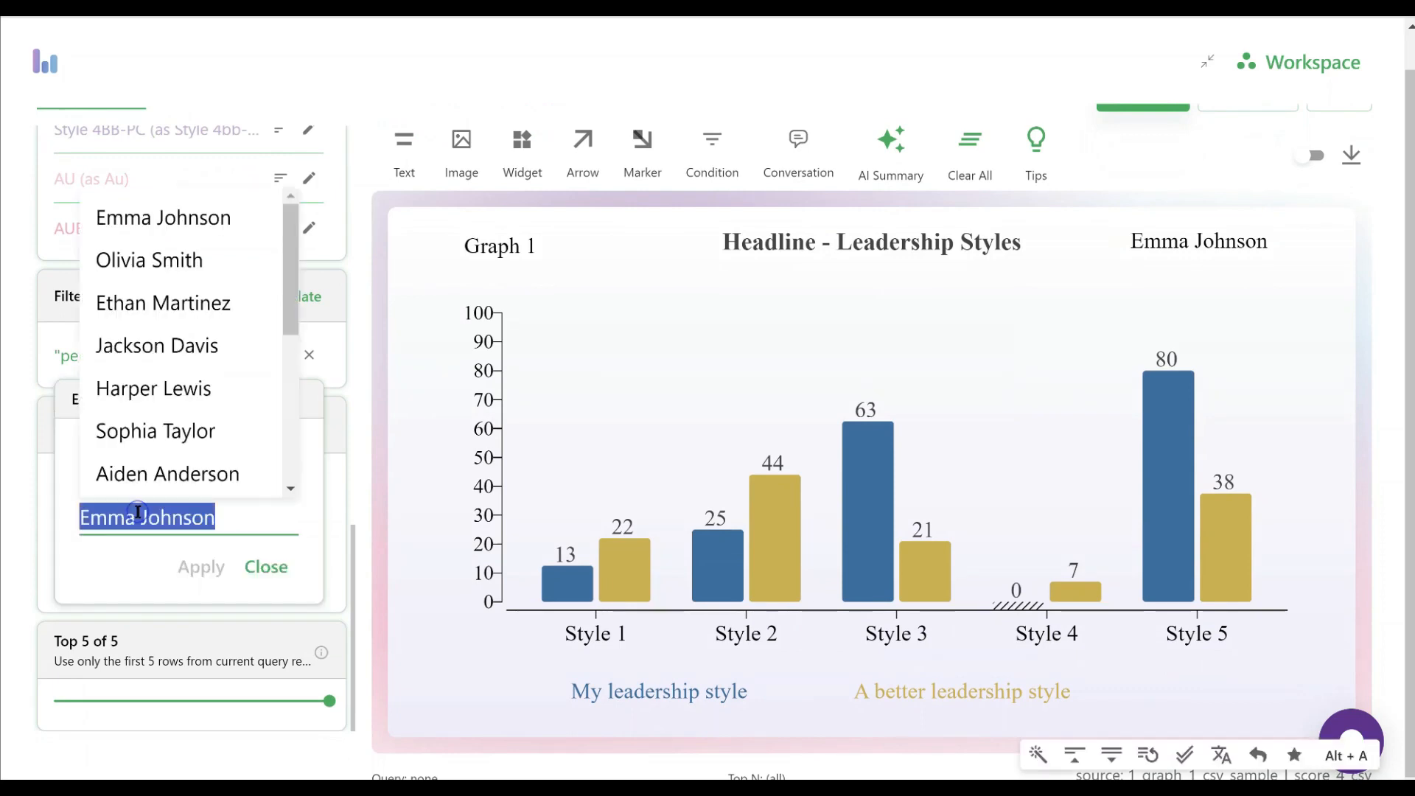
pyautogui.click(141, 340)
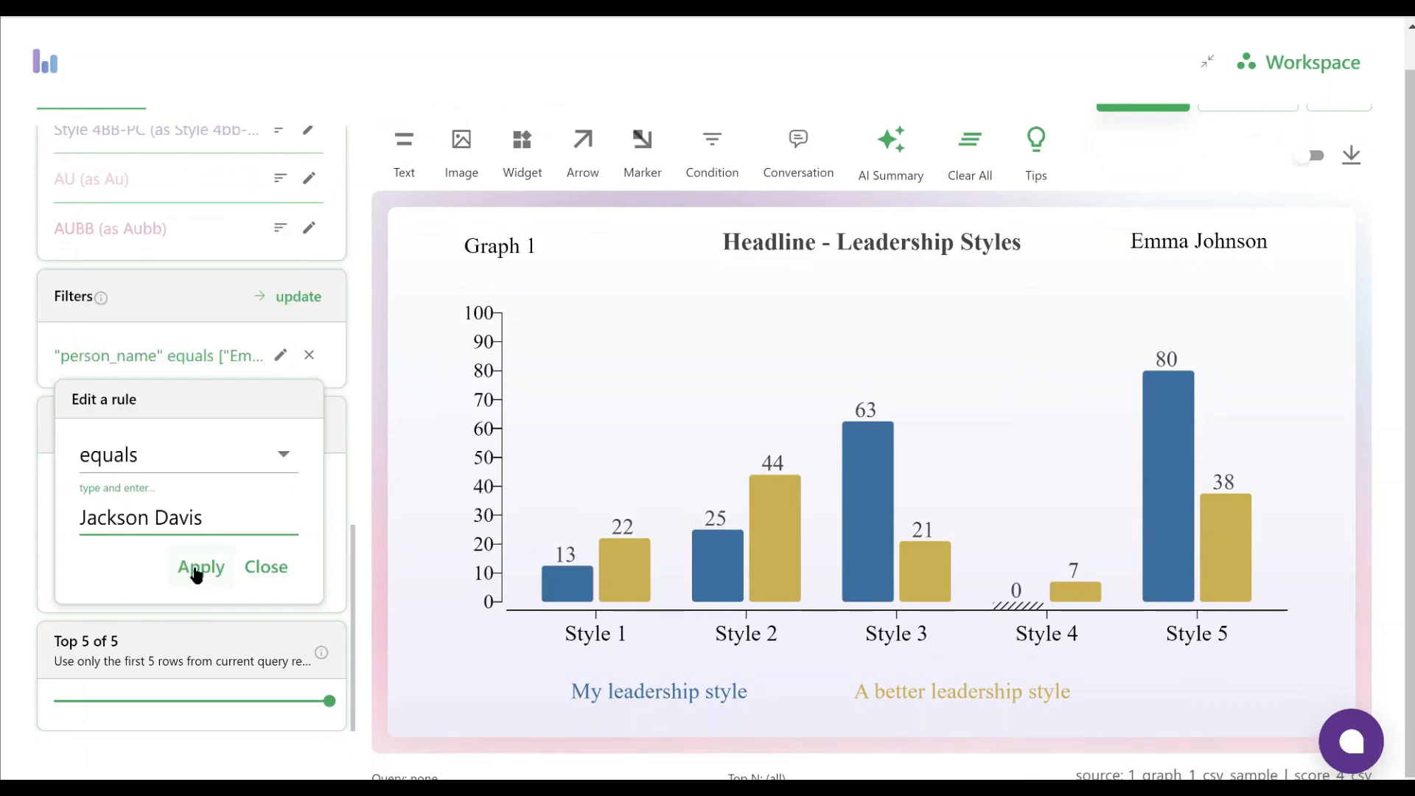
pyautogui.click(200, 568)
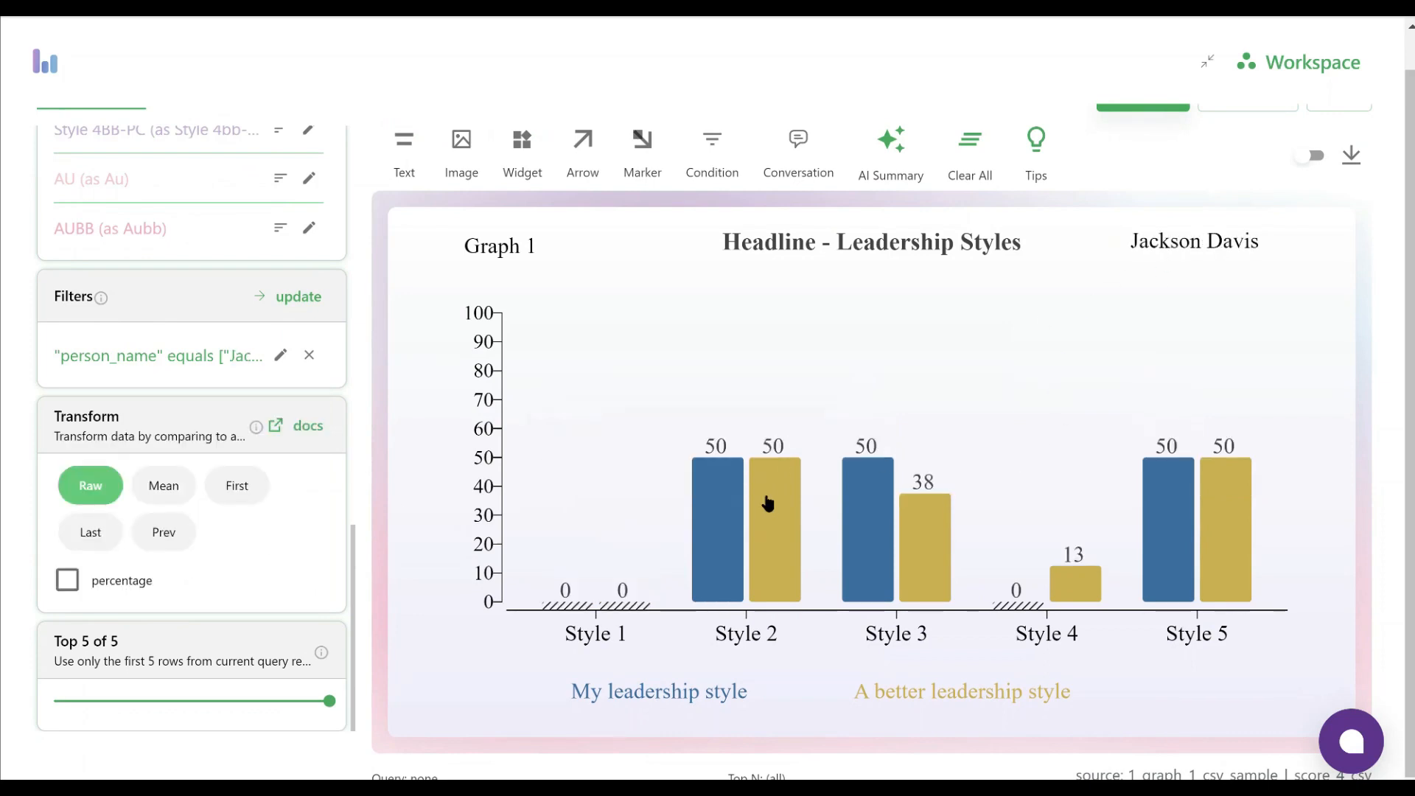
# Download the graph for the fourth person as a PNG image and close the export dialog
pyautogui.click(1353, 157)
pyautogui.click(900, 596)
pyautogui.click(969, 207)
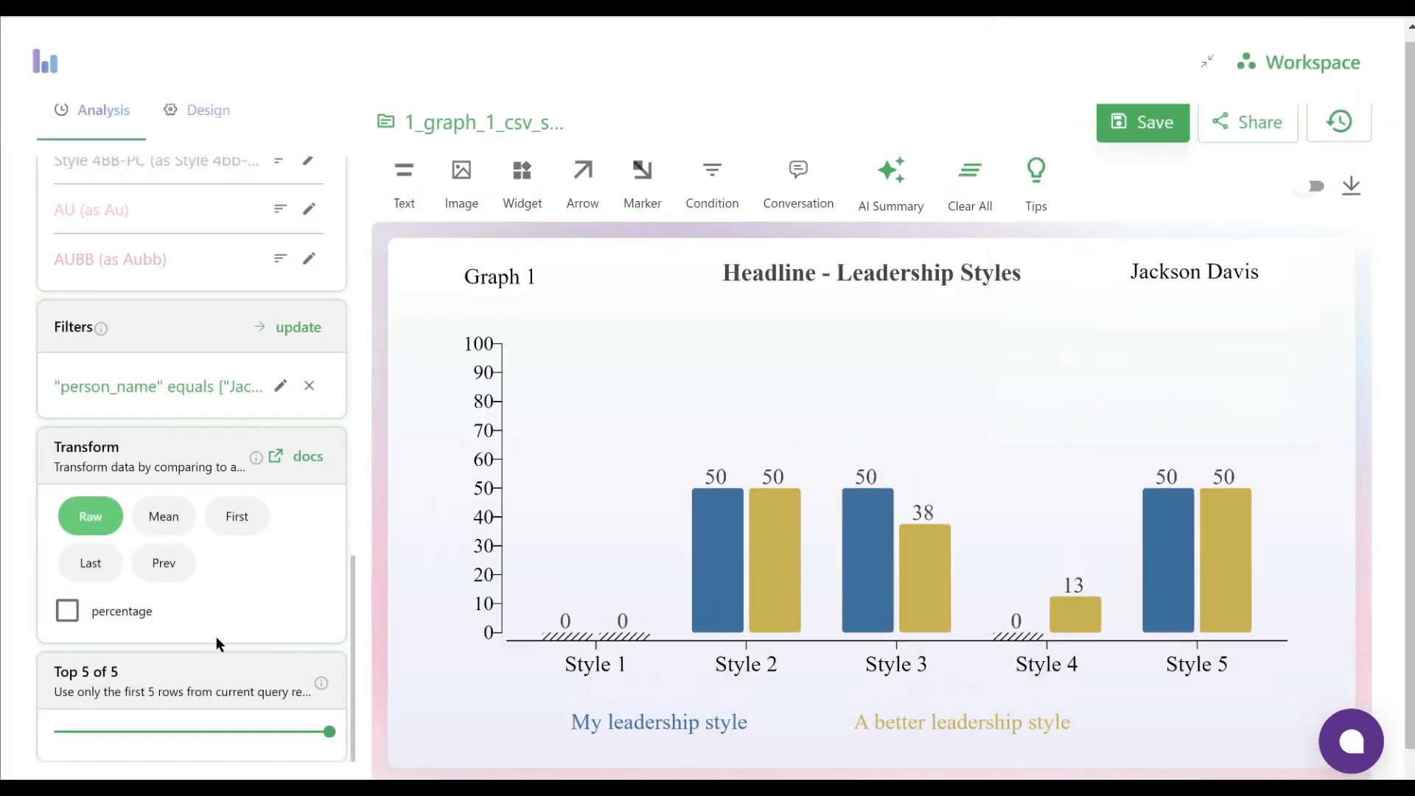
# Switch the person_name equals filter to the fifth person in the value list and apply the rule
pyautogui.click(280, 386)
pyautogui.click(118, 548)
pyautogui.click(136, 420)
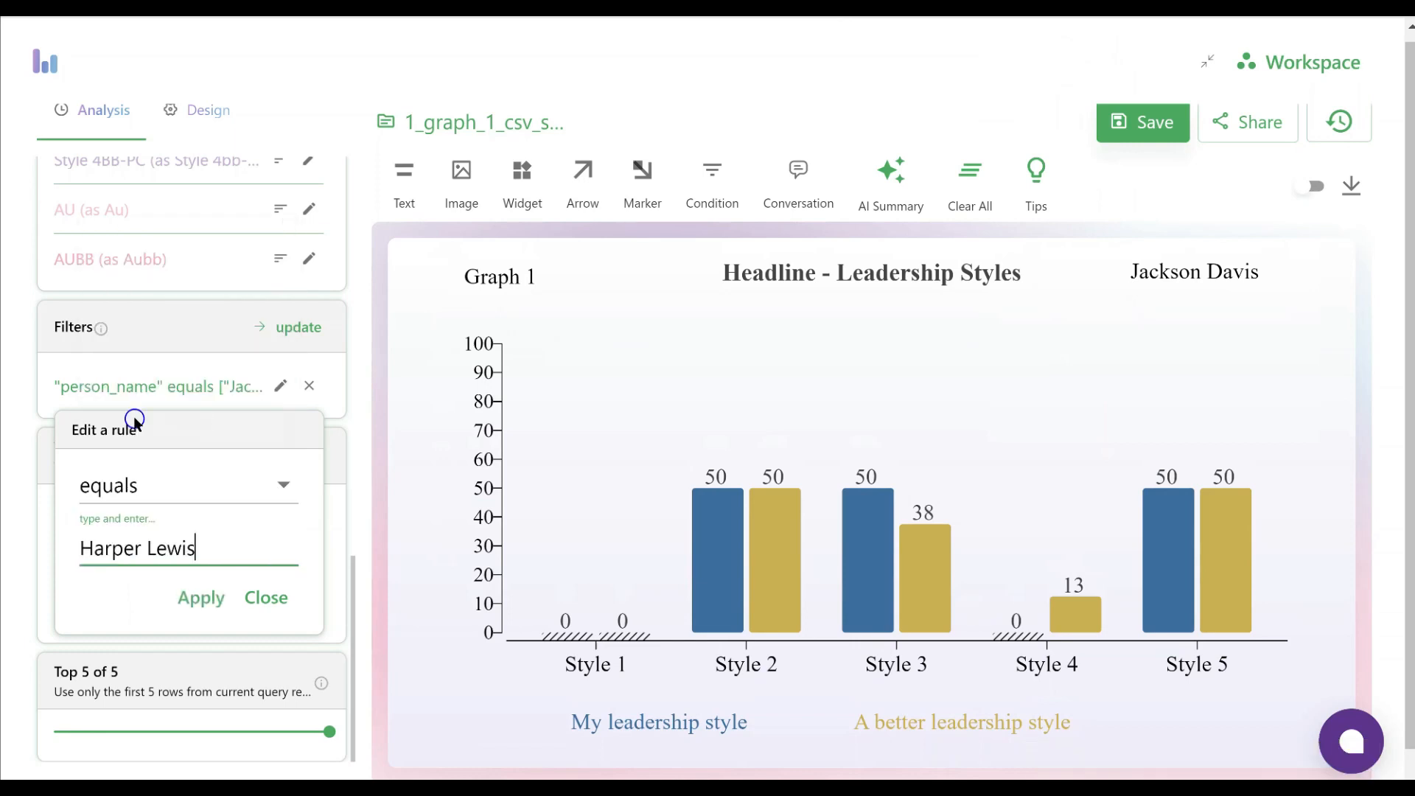
pyautogui.click(200, 599)
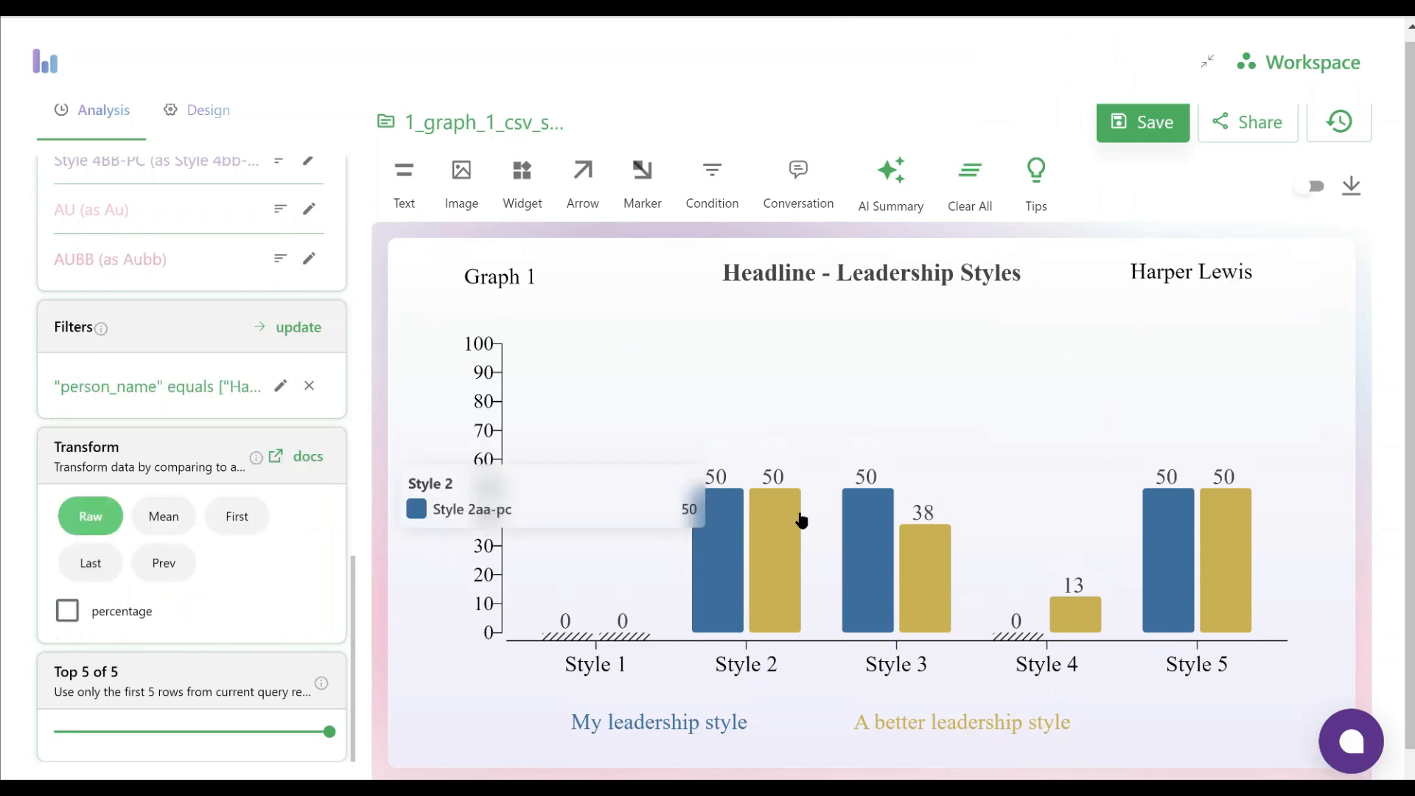
# Download the fifth person's graph as a PNG image and close the export dialog
pyautogui.click(1351, 185)
pyautogui.click(931, 600)
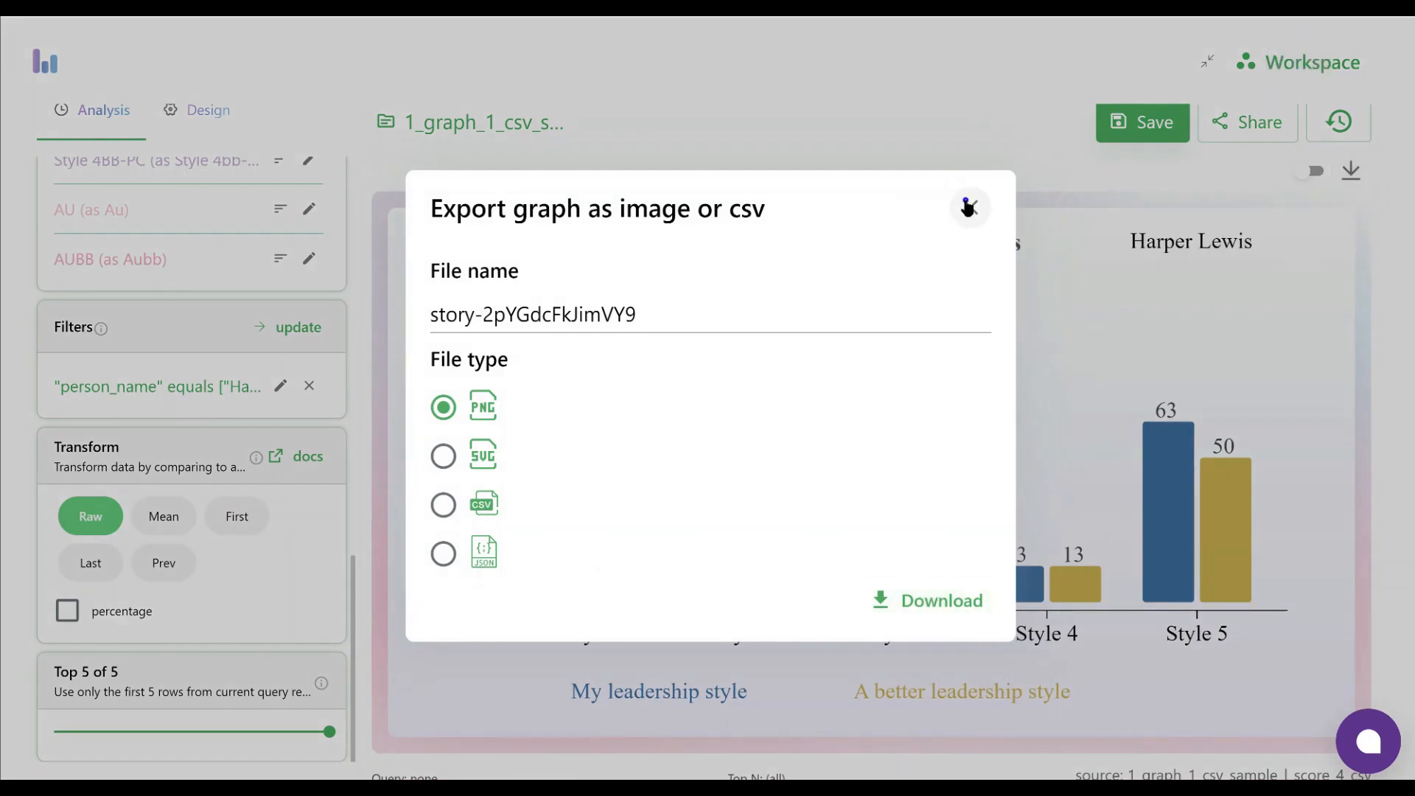
pyautogui.click(969, 206)
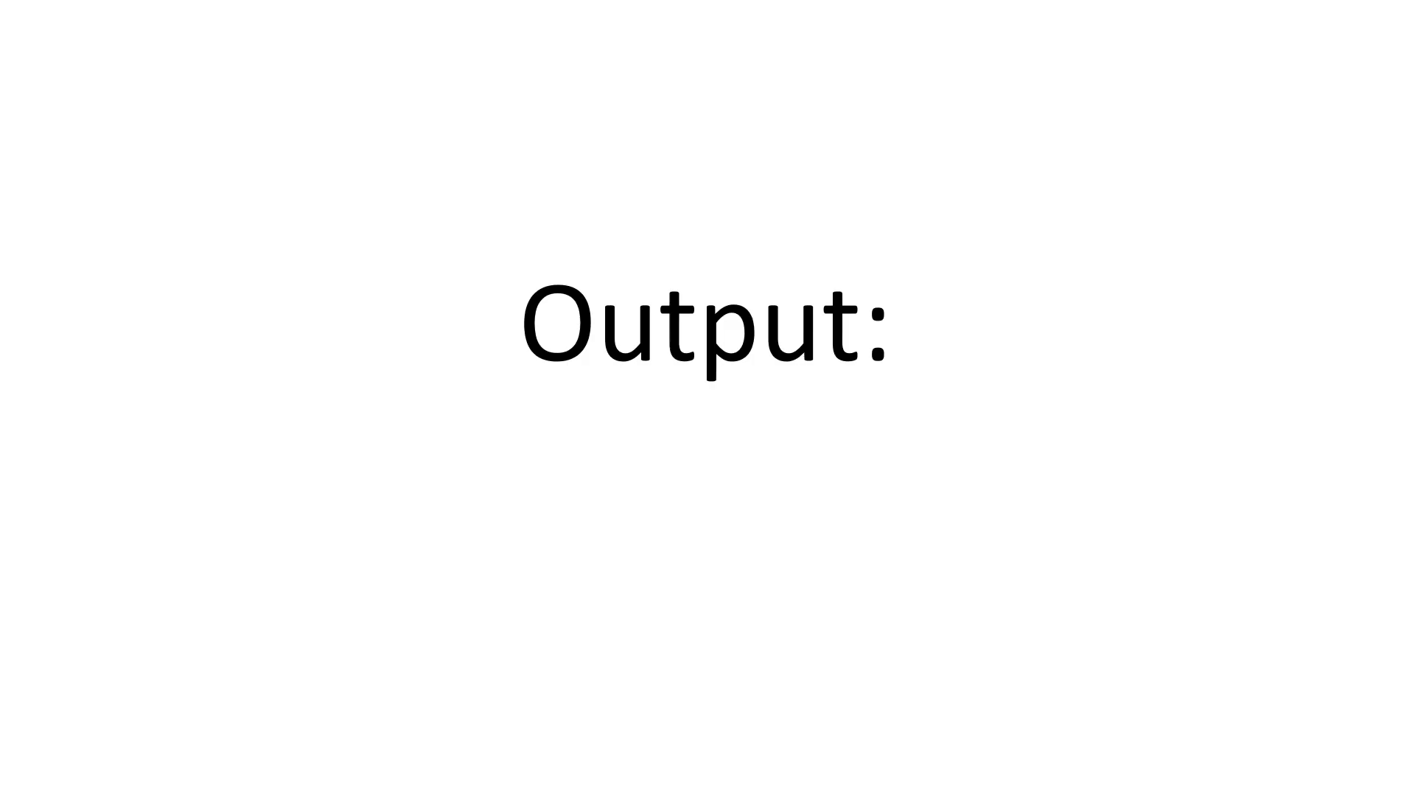